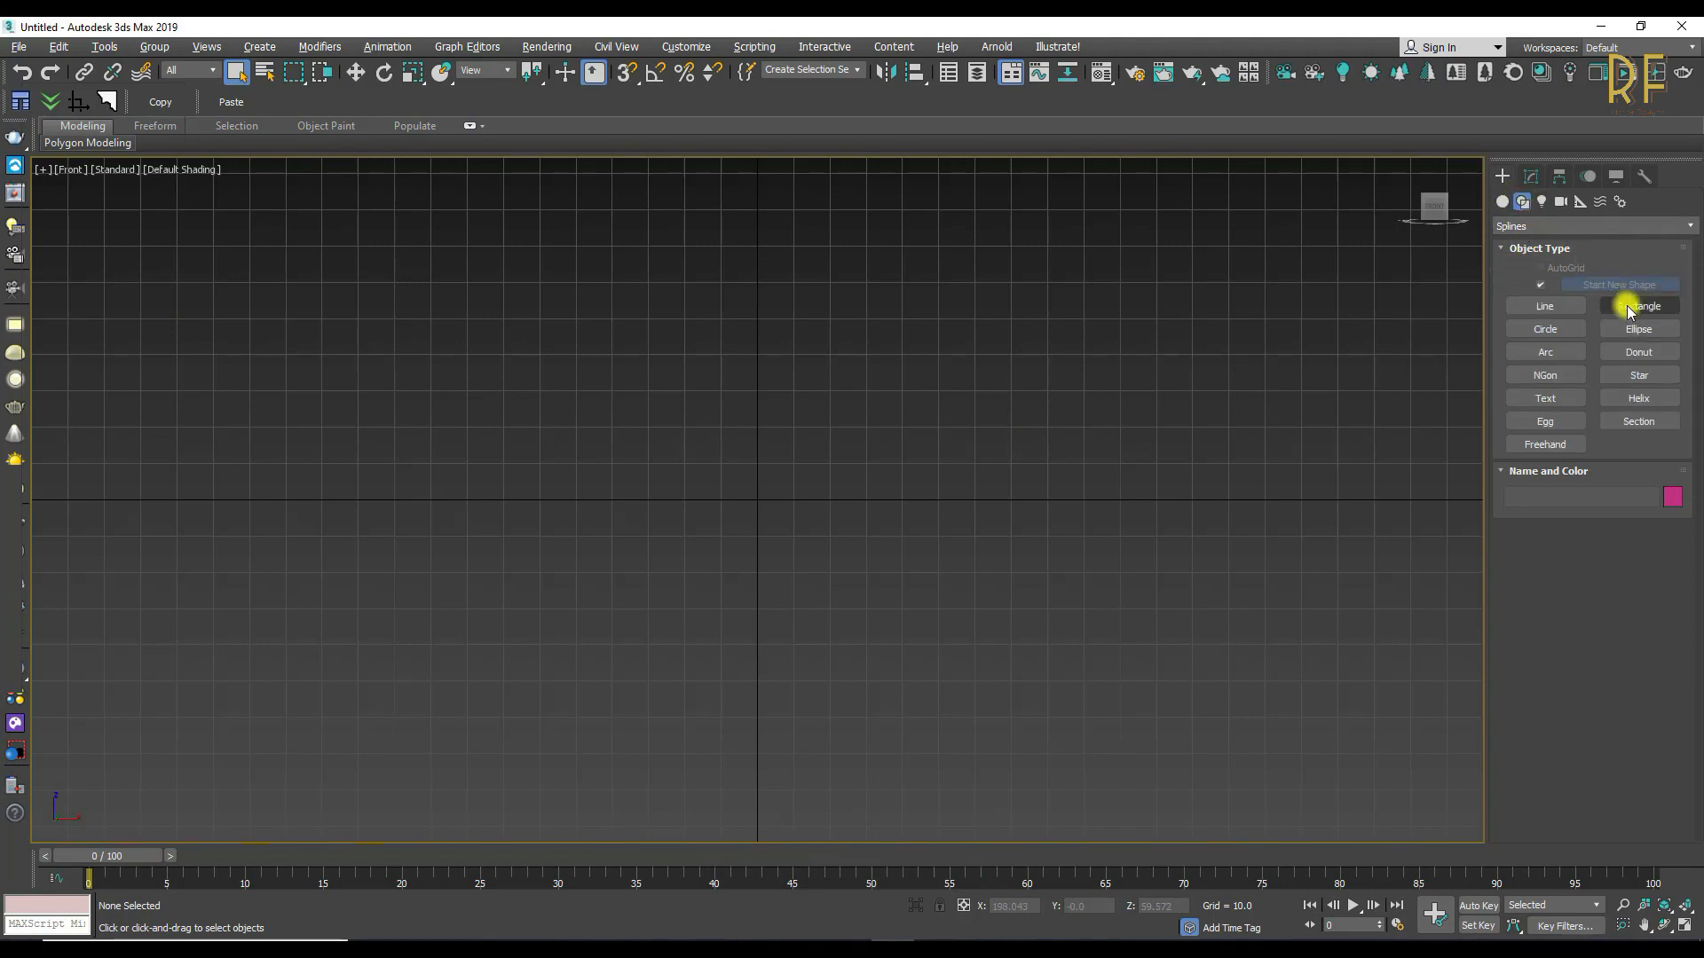
# - Draw a rectangle spline about 58 long and 54 wide around the origin in the Front view
pyautogui.click(1629, 307)
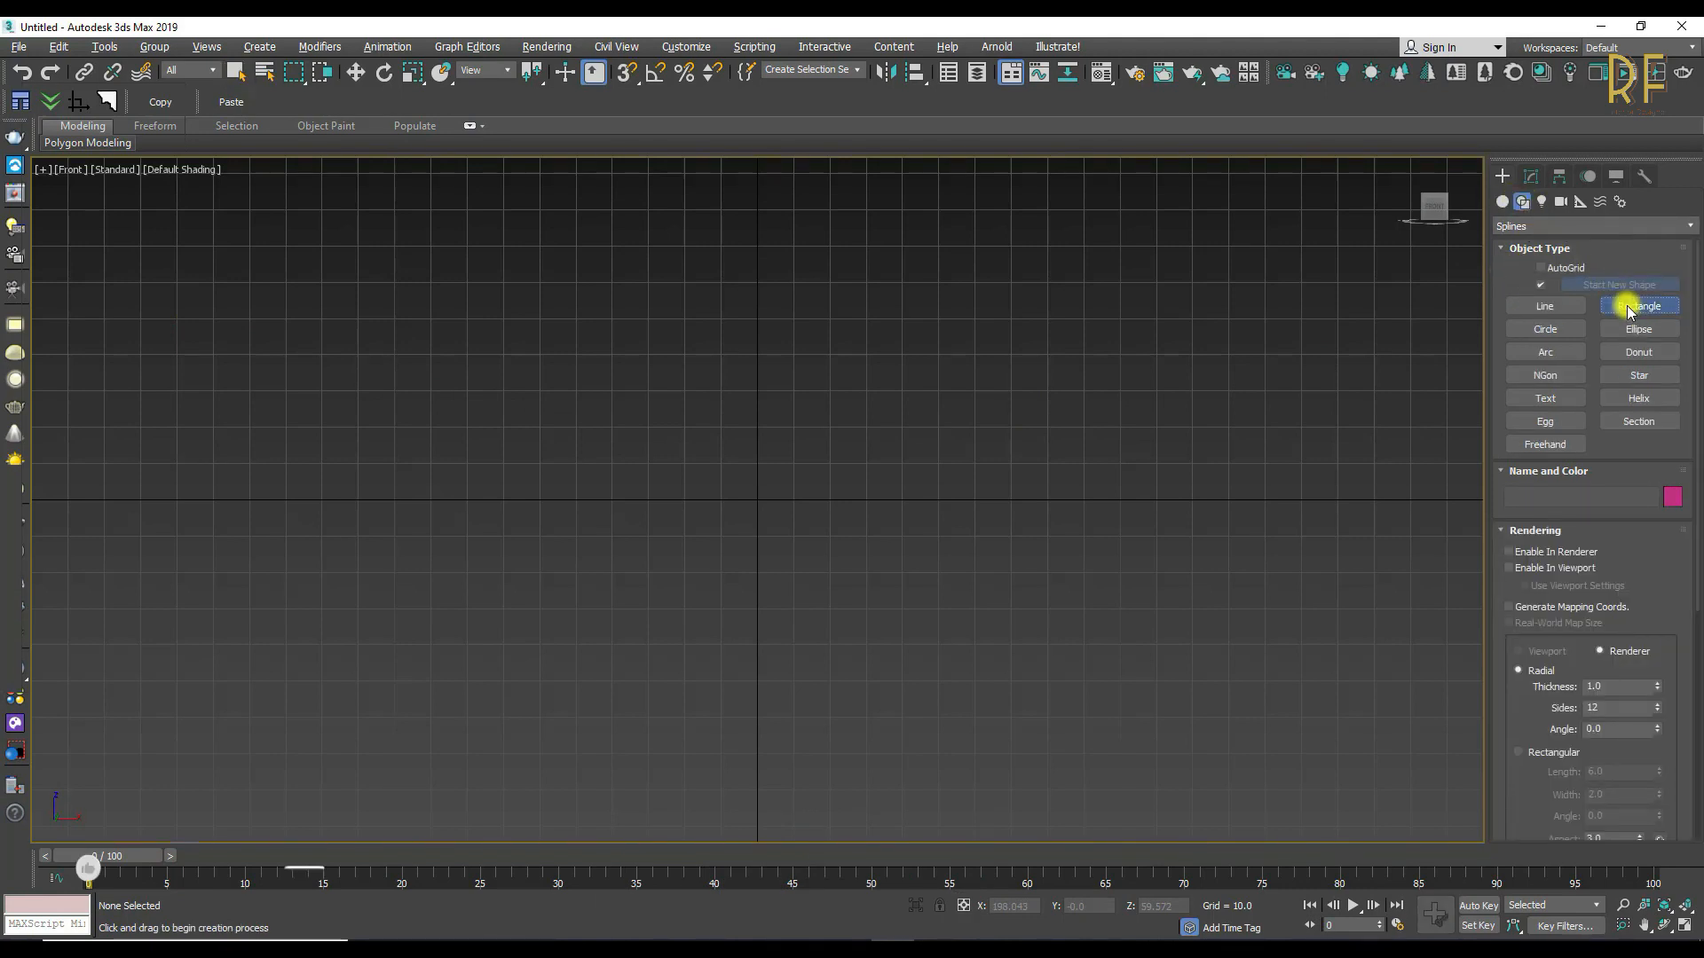
pyautogui.moveTo(660, 407); pyautogui.dragTo(855, 618)
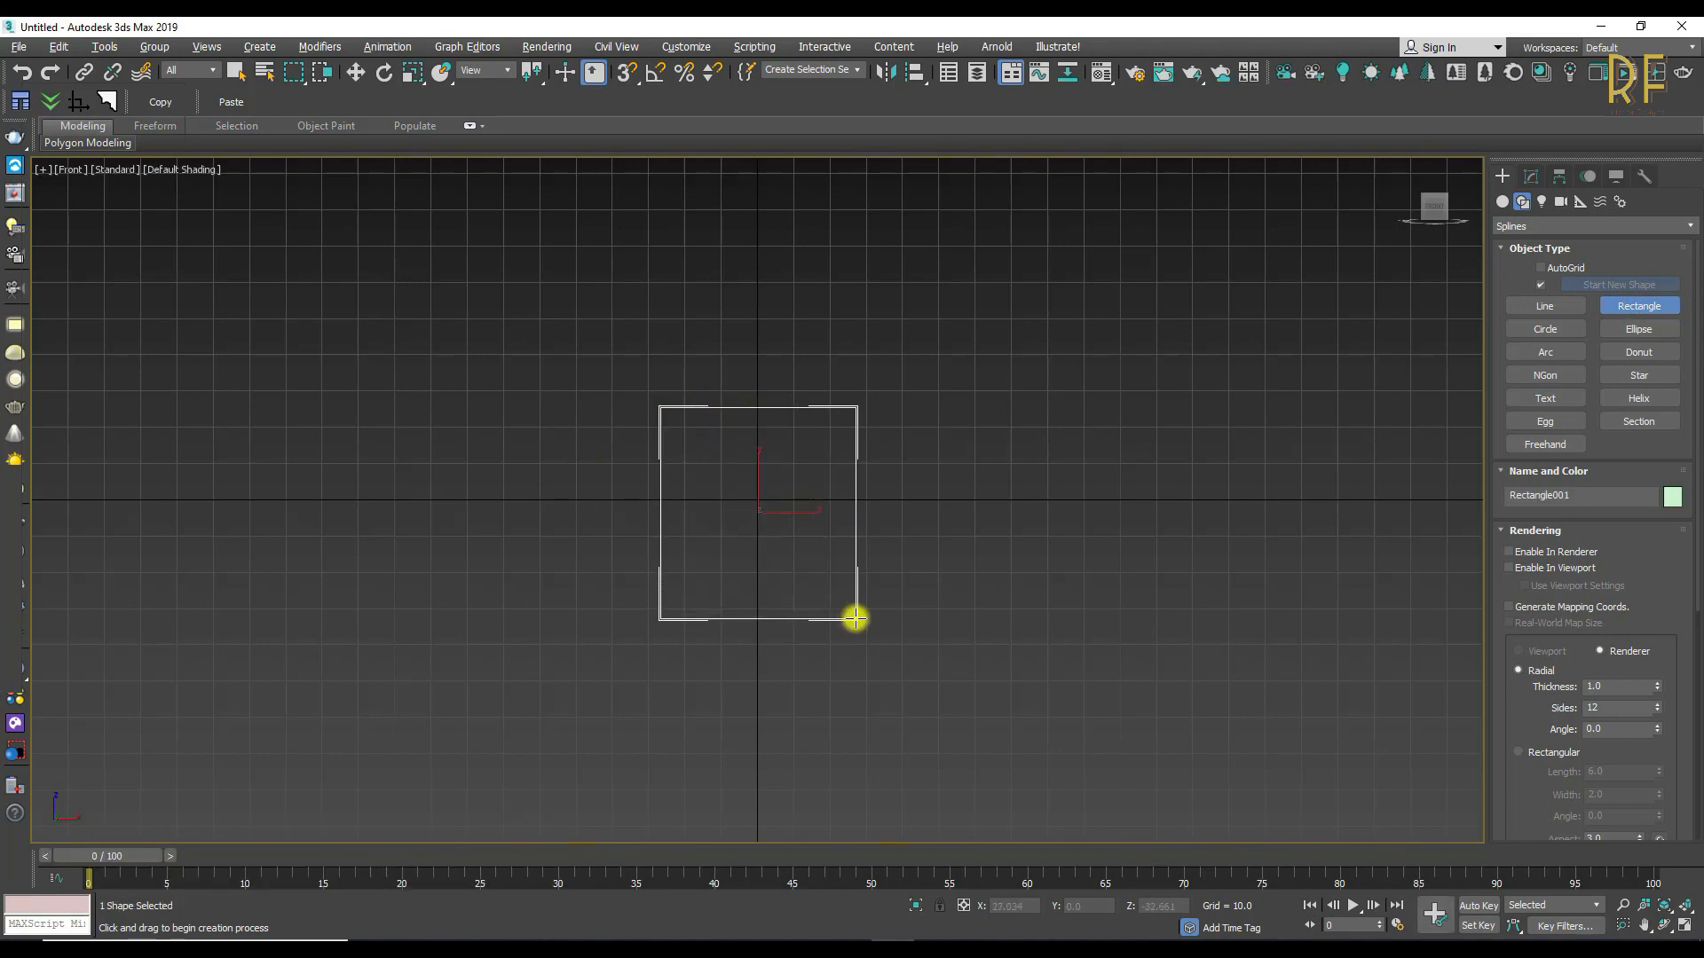
pyautogui.rightClick(812, 551)
# - Set the rectangle's interpolation steps to 10
pyautogui.click(1531, 175)
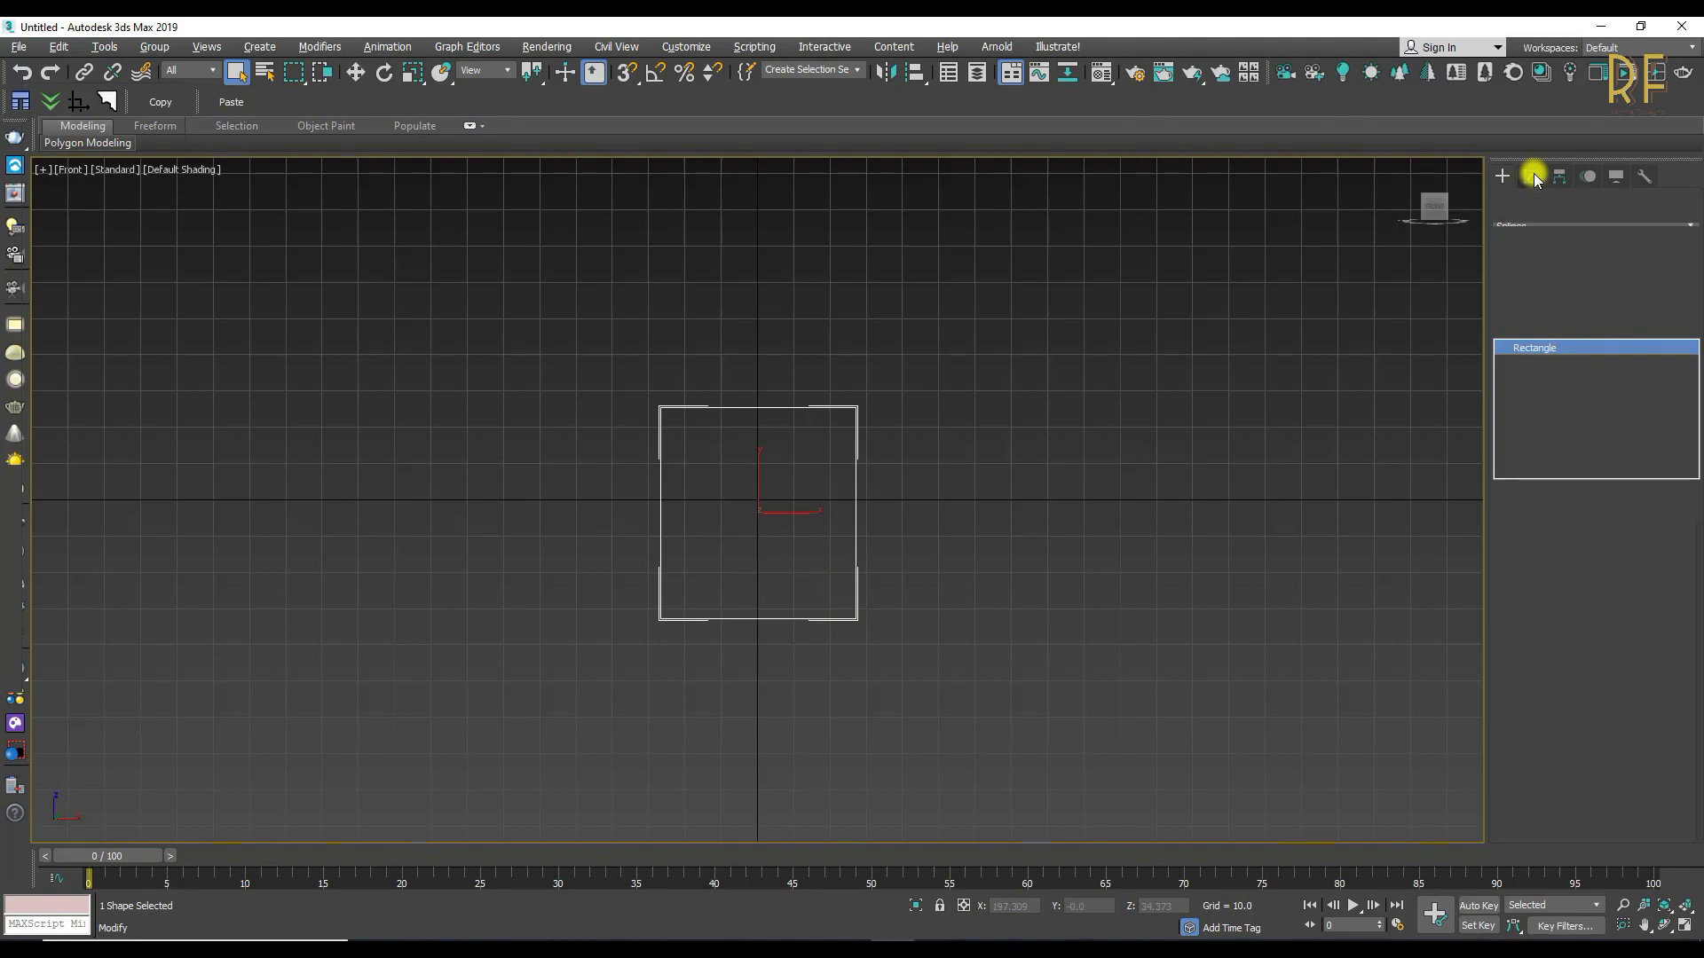
pyautogui.click(1586, 584)
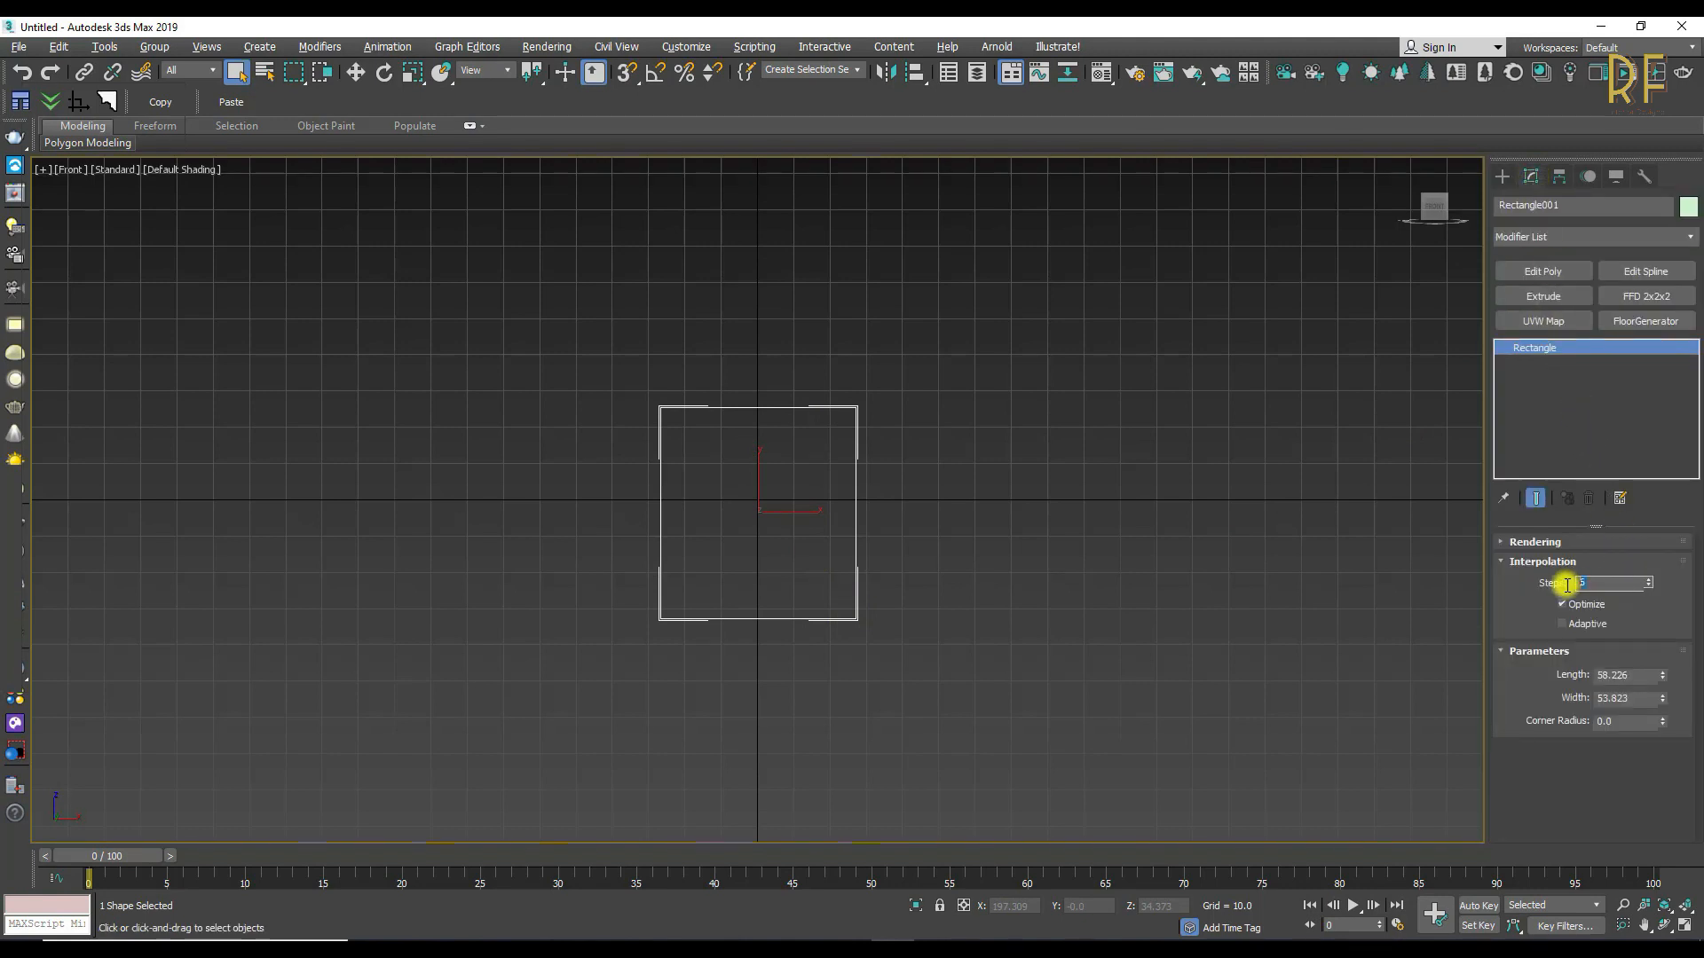
pyautogui.write('10')
pyautogui.press('Return')
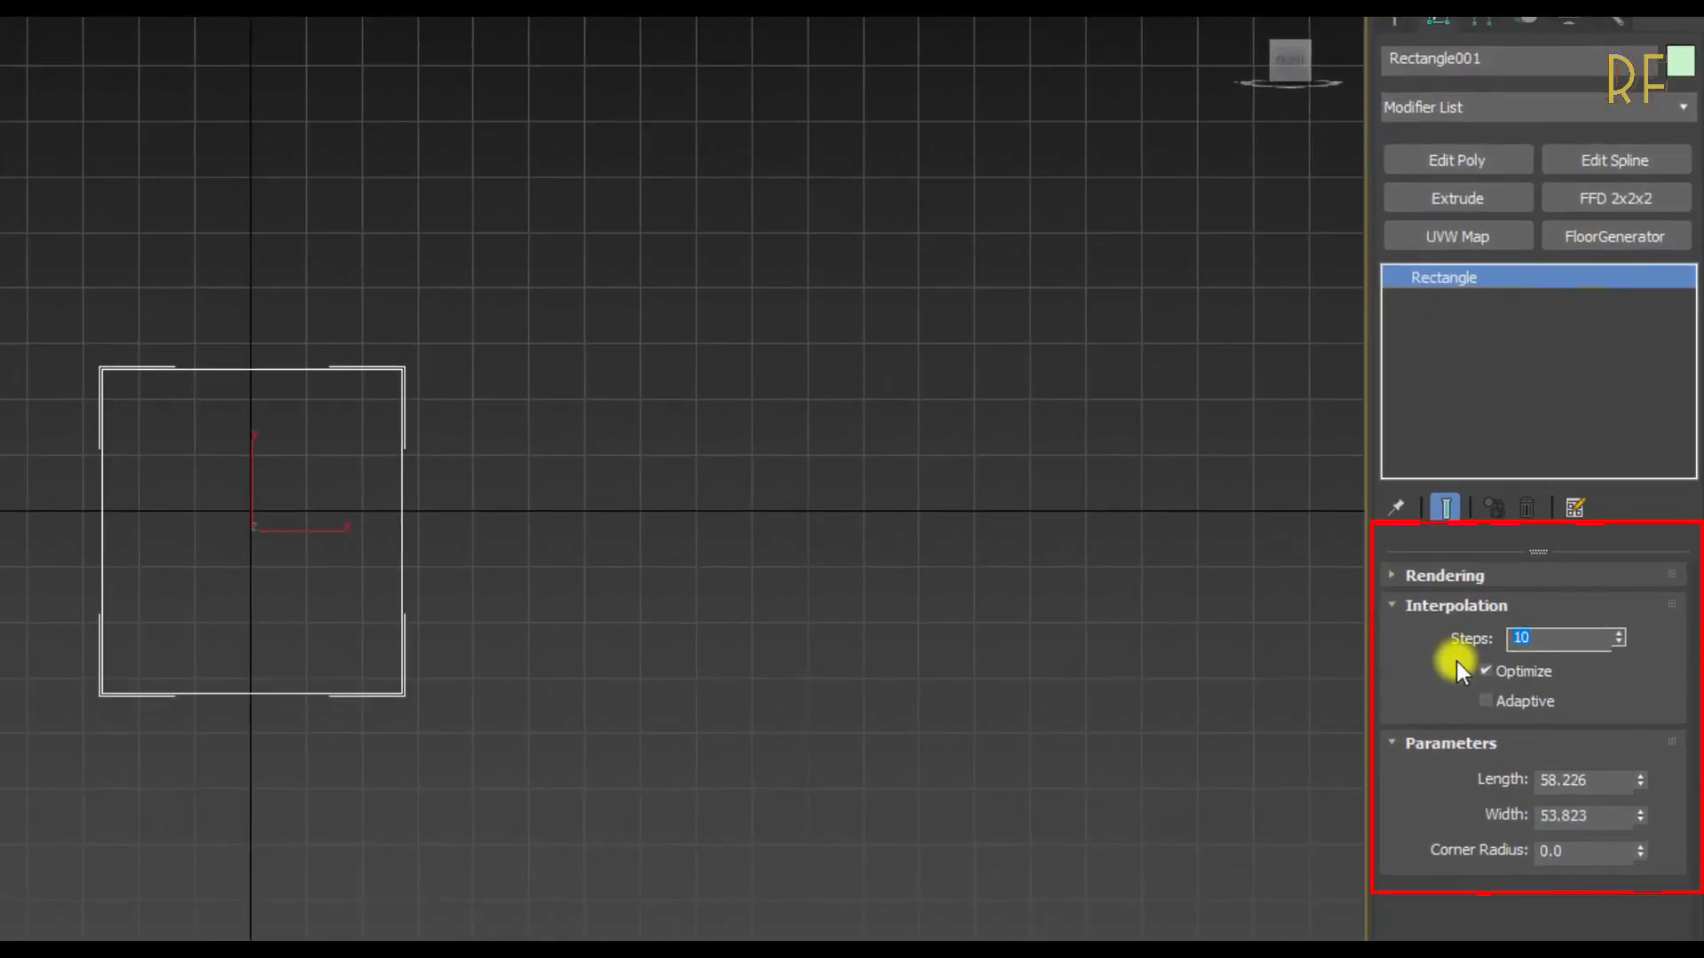
# - Set the rectangle's length to 50, width to 45 and corner radius to 4
pyautogui.moveTo(1597, 787); pyautogui.dragTo(1530, 781)
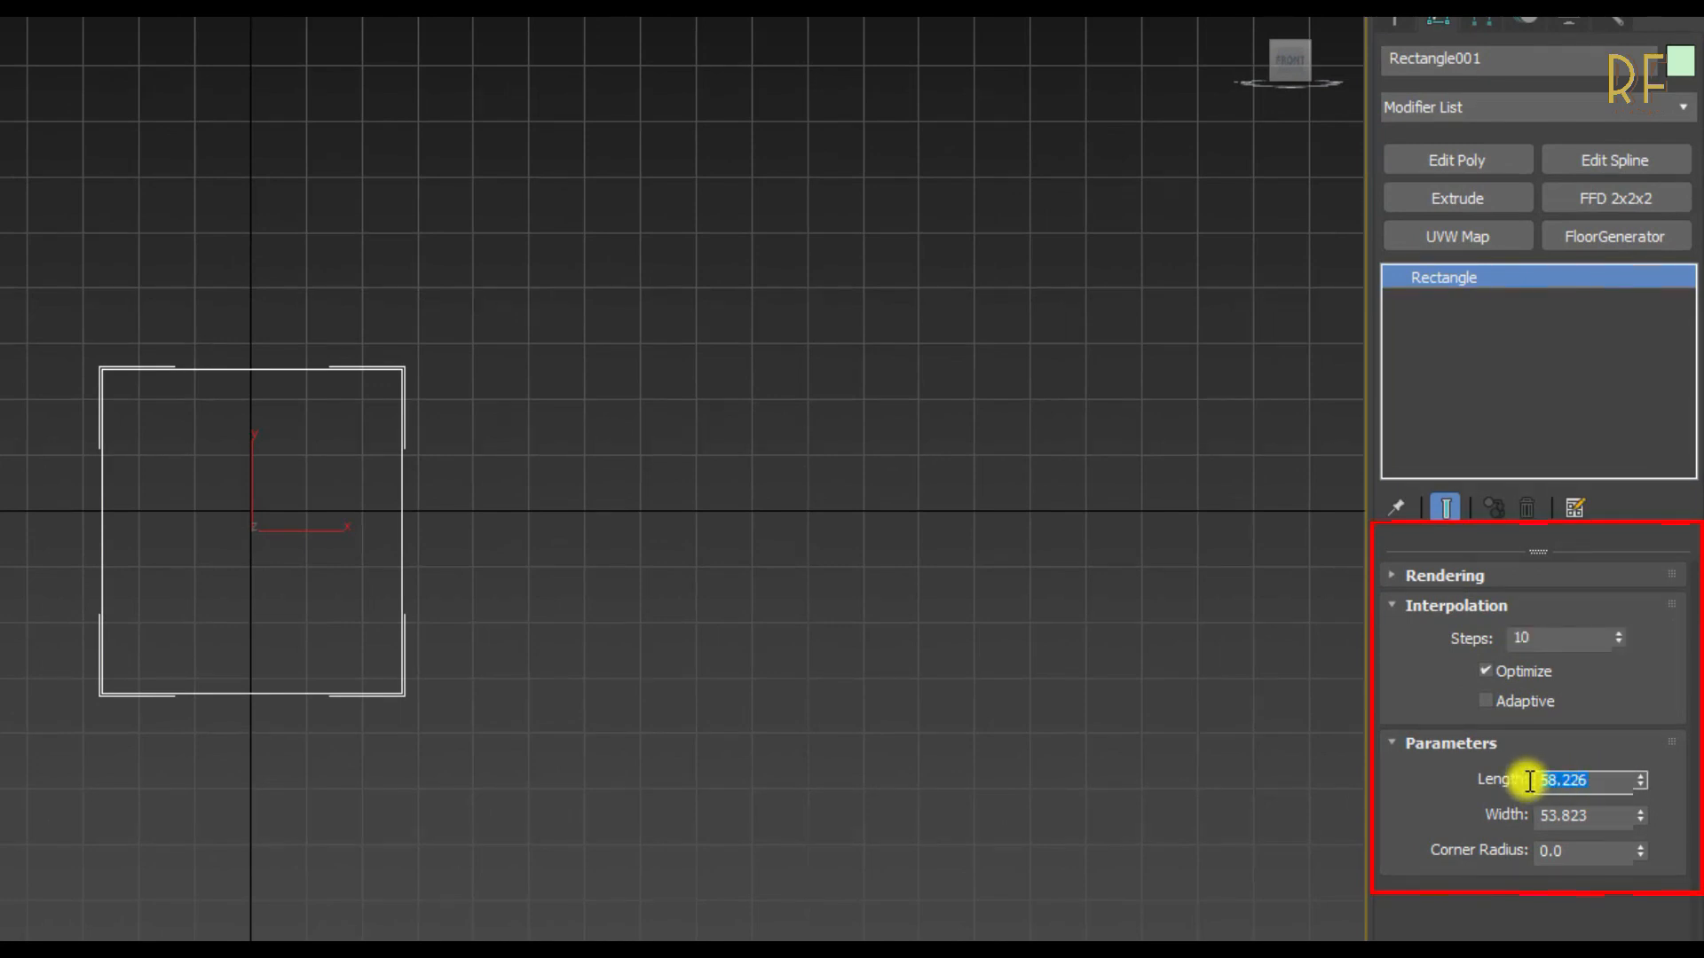
pyautogui.press('Return')
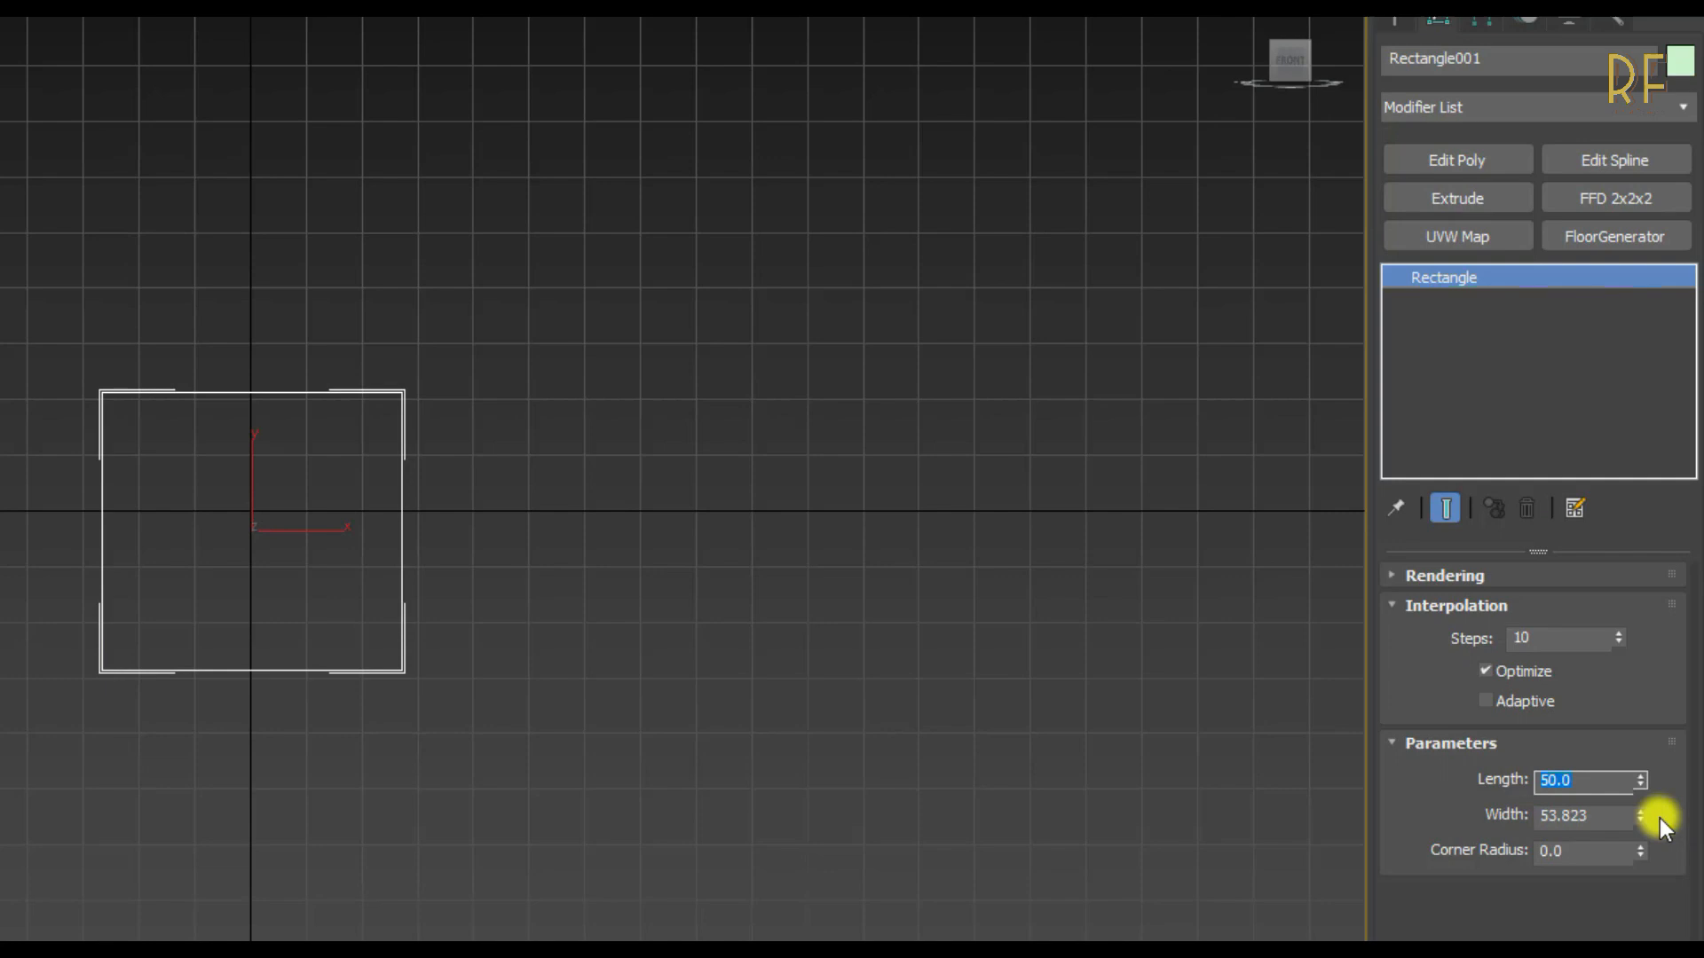
pyautogui.moveTo(1606, 809); pyautogui.dragTo(1500, 819)
pyautogui.press('Return')
pyautogui.moveTo(1570, 851); pyautogui.dragTo(1494, 859)
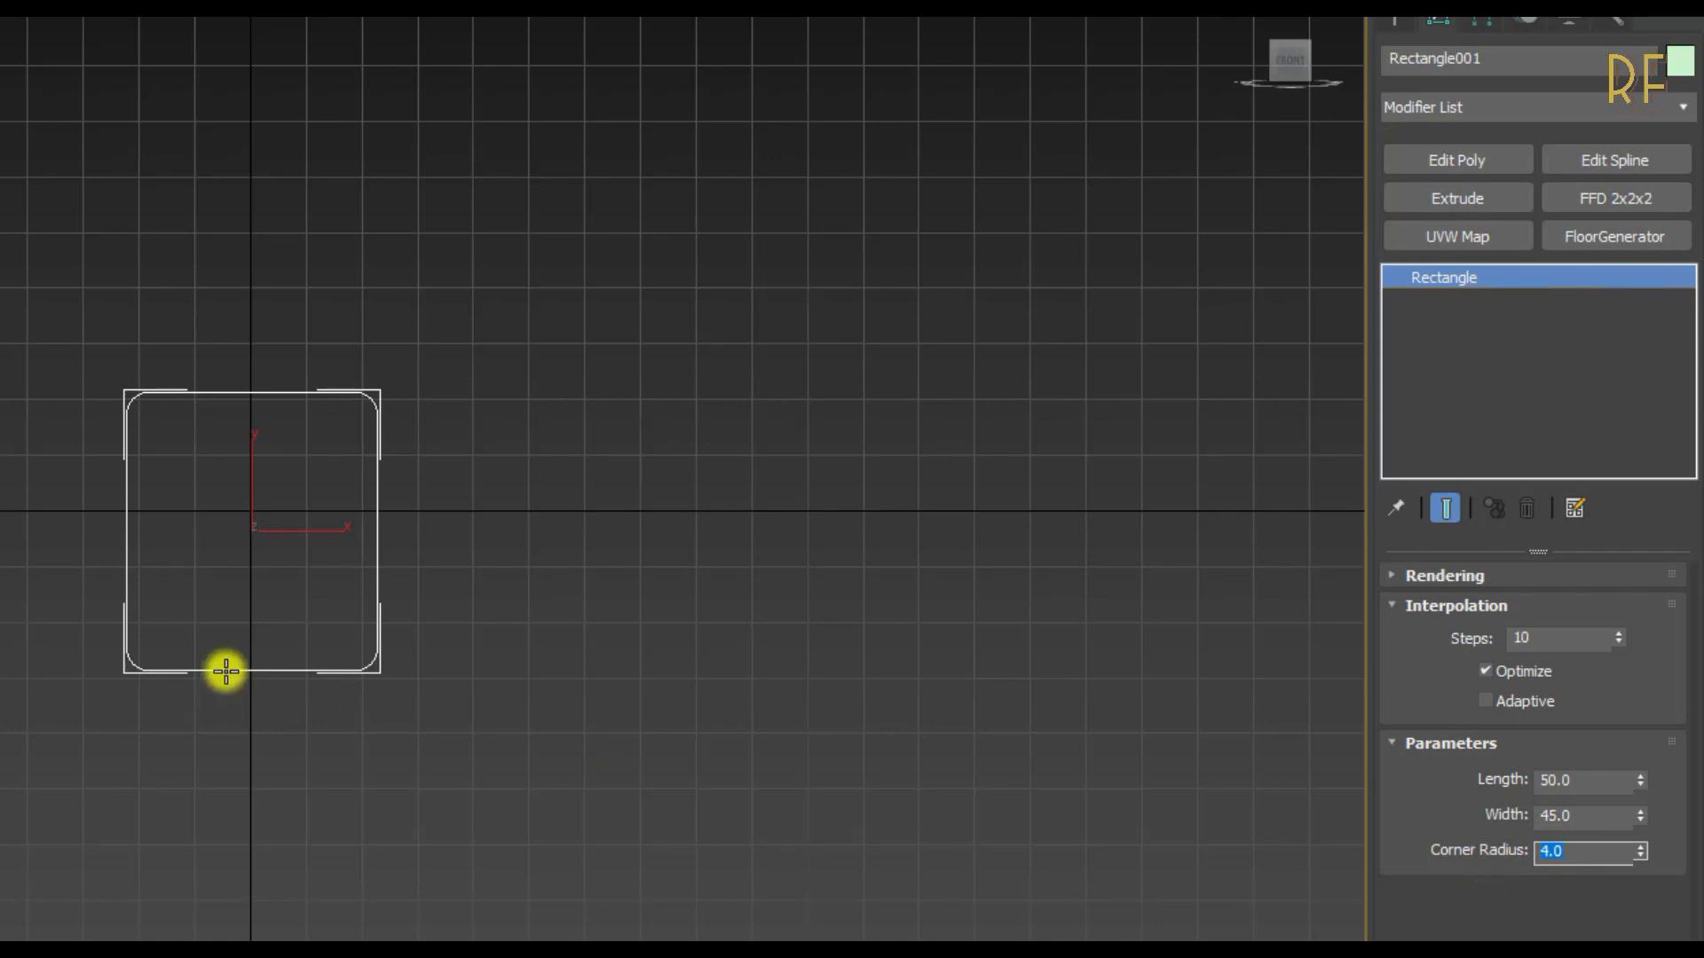
# - Convert the rectangle to an editable spline and enable its thickness in the renderer and viewport
pyautogui.scroll(3, 233, 600)
pyautogui.moveTo(233, 600); pyautogui.dragTo(272, 614, button='middle')
pyautogui.rightClick(463, 550)
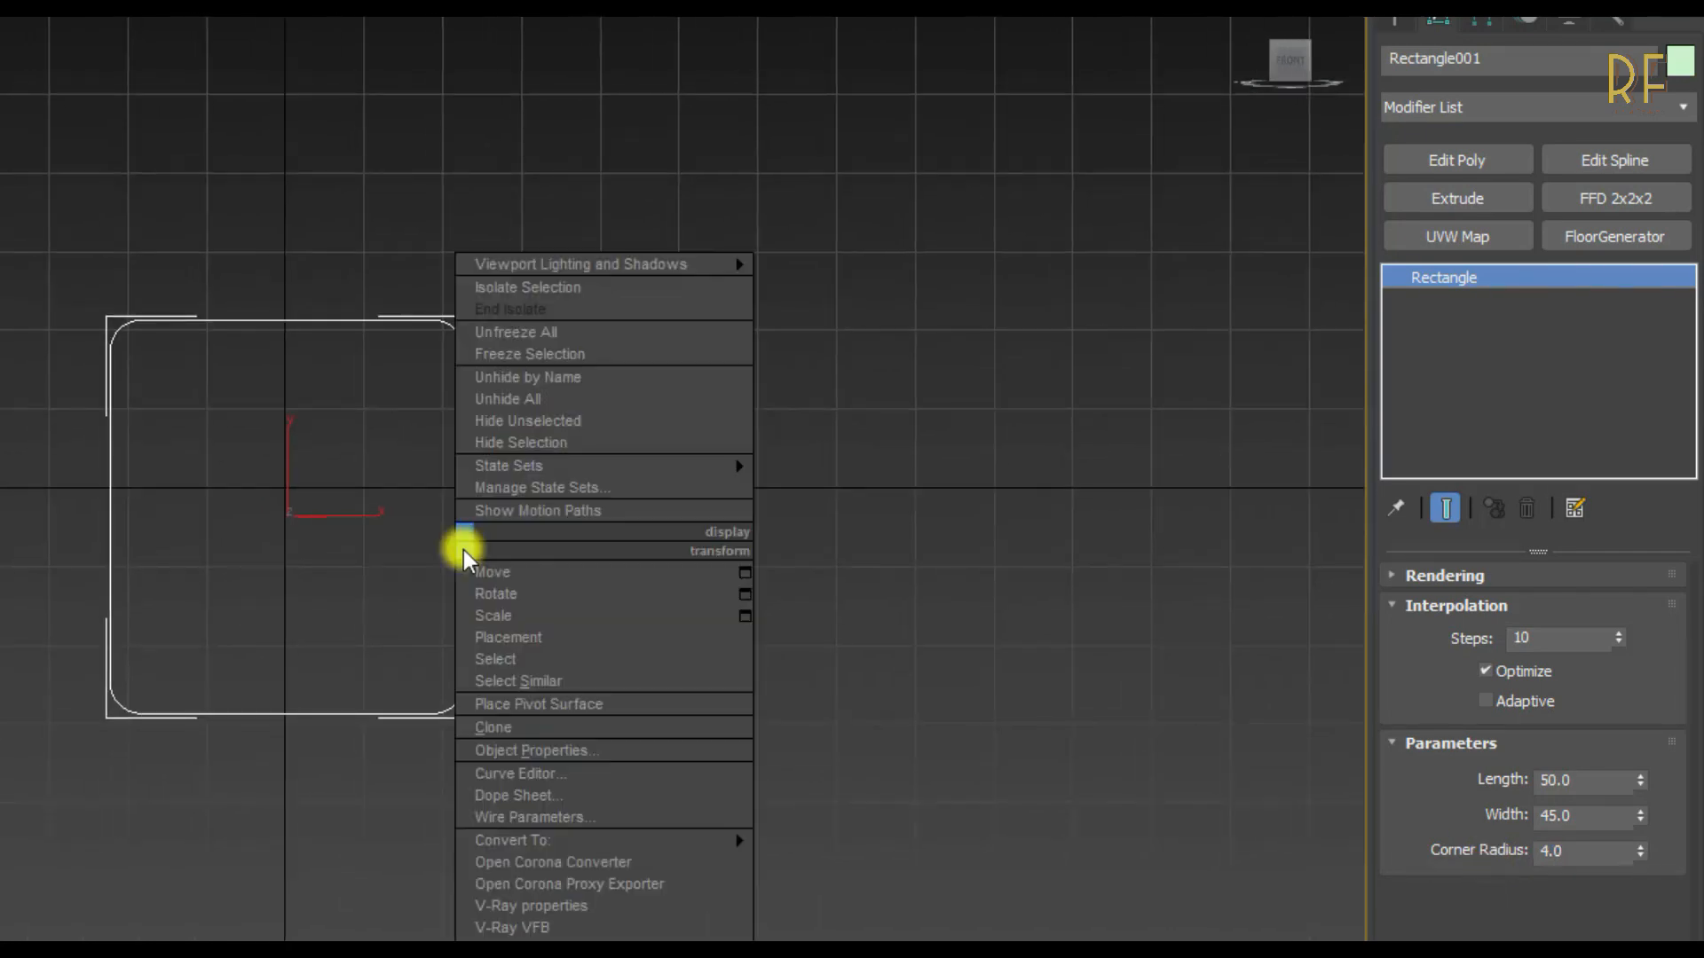
pyautogui.moveTo(664, 838)
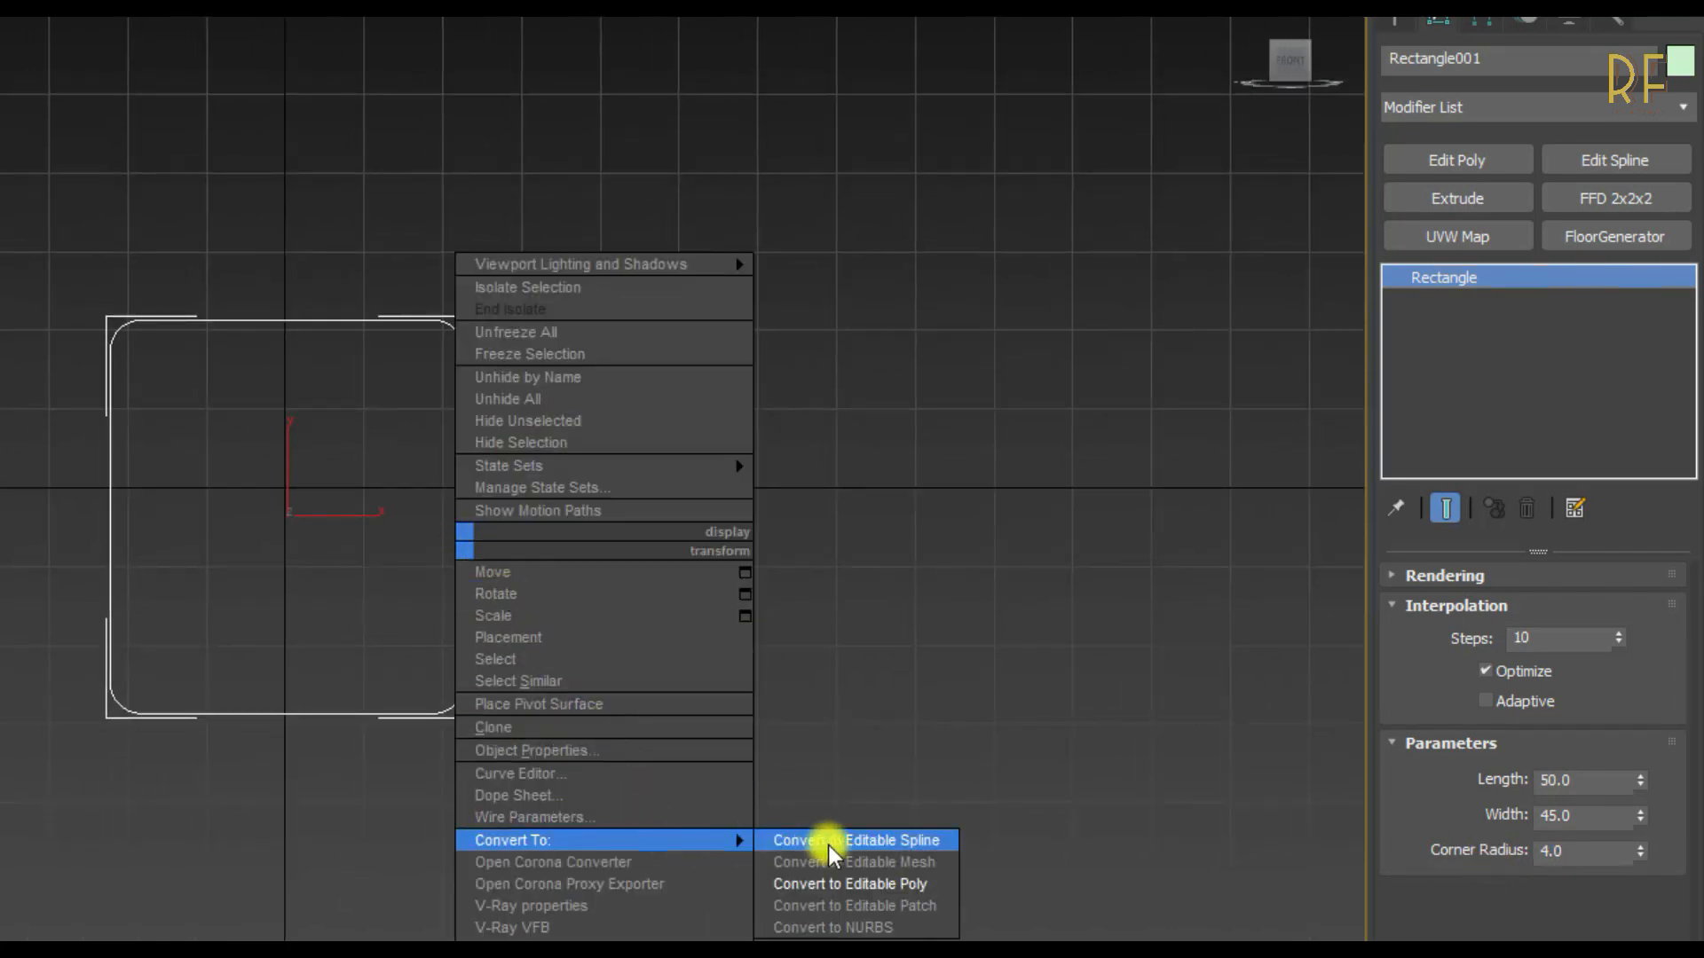
pyautogui.click(942, 839)
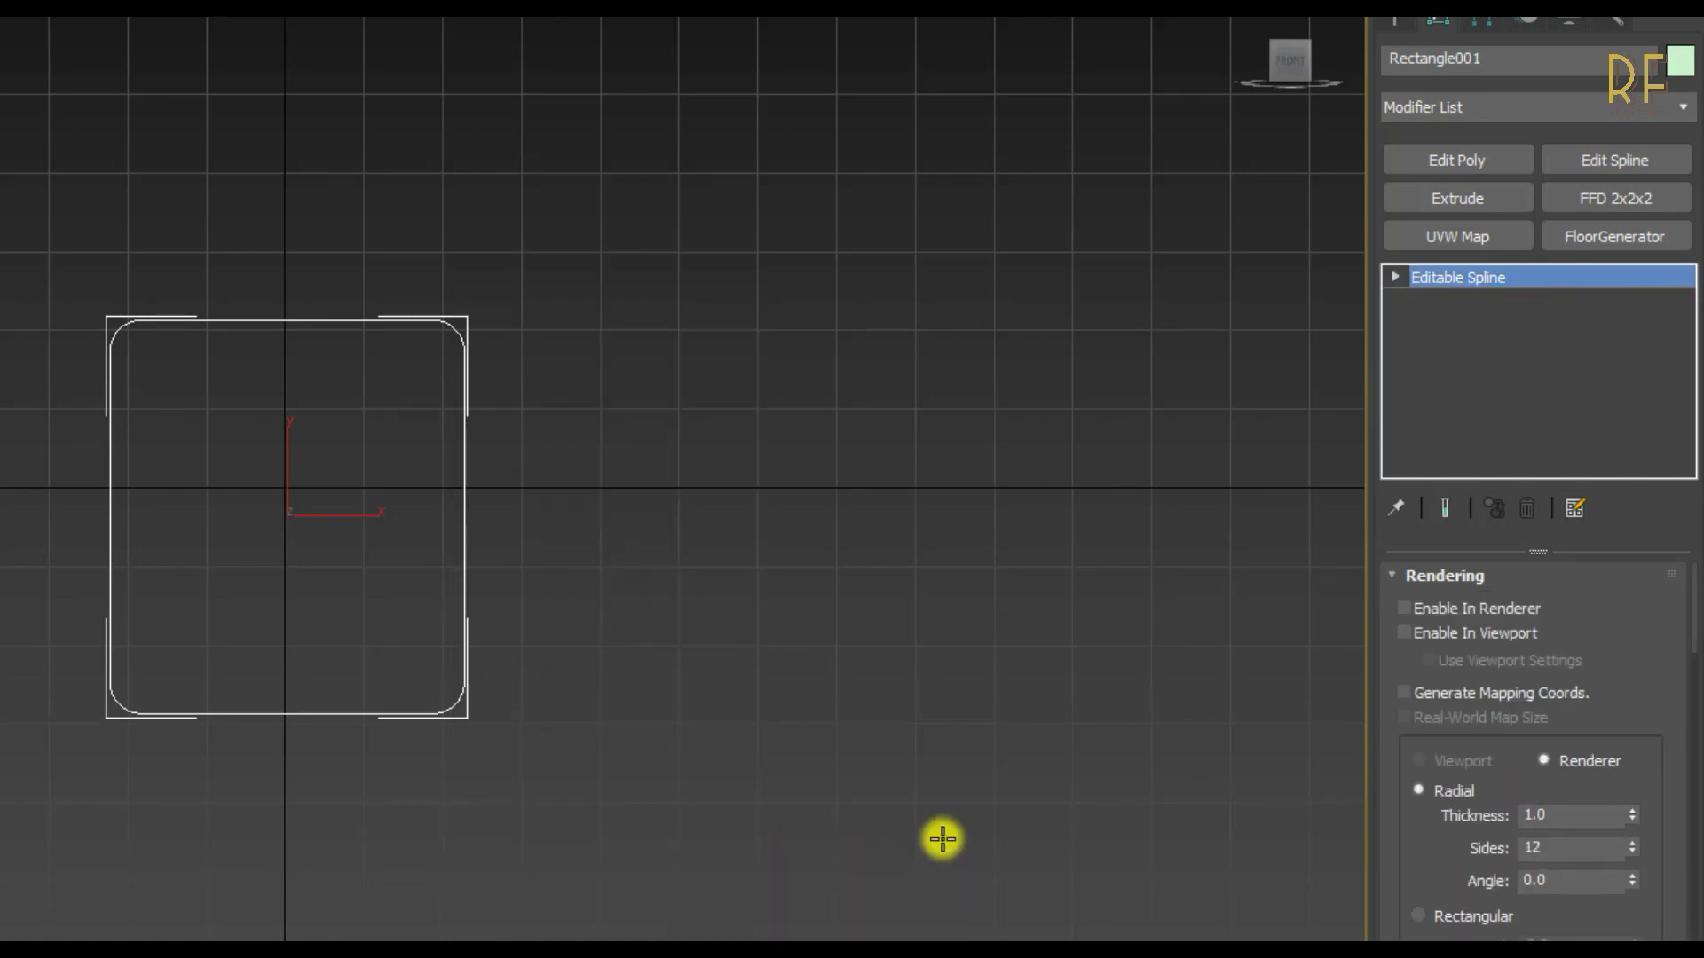
pyautogui.click(1413, 626)
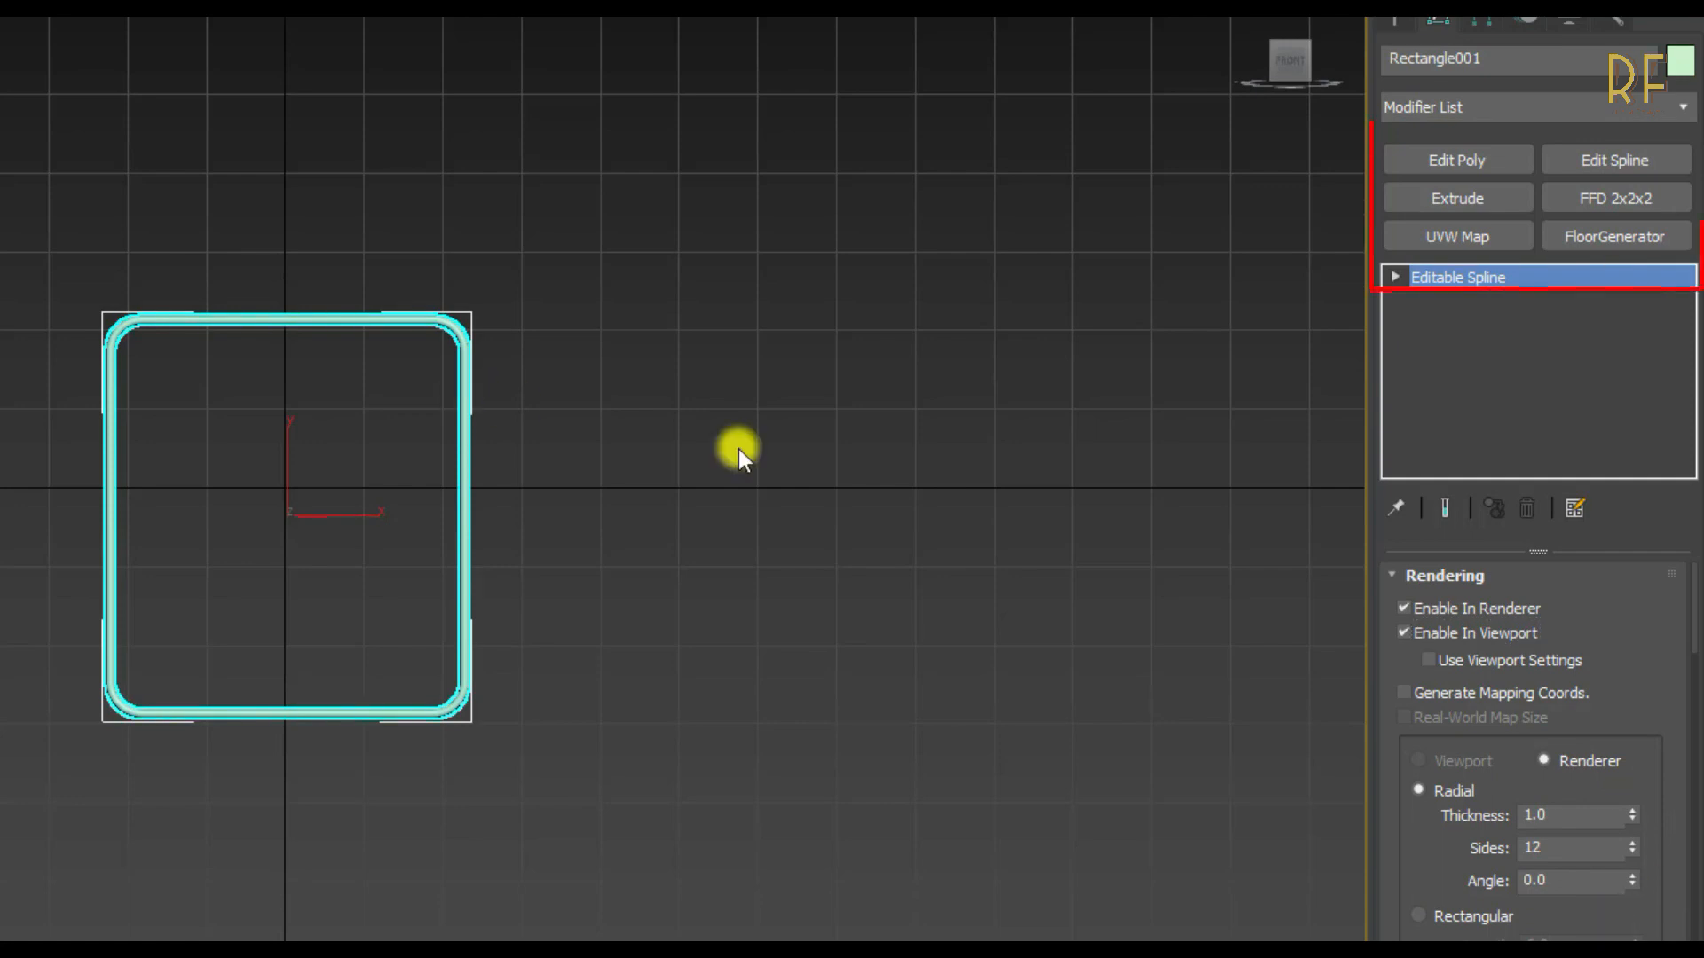
# - Apply an FFD 2x2x2 modifier to the frame and move its lower-right control points outward along X to slant that side
pyautogui.click(1576, 205)
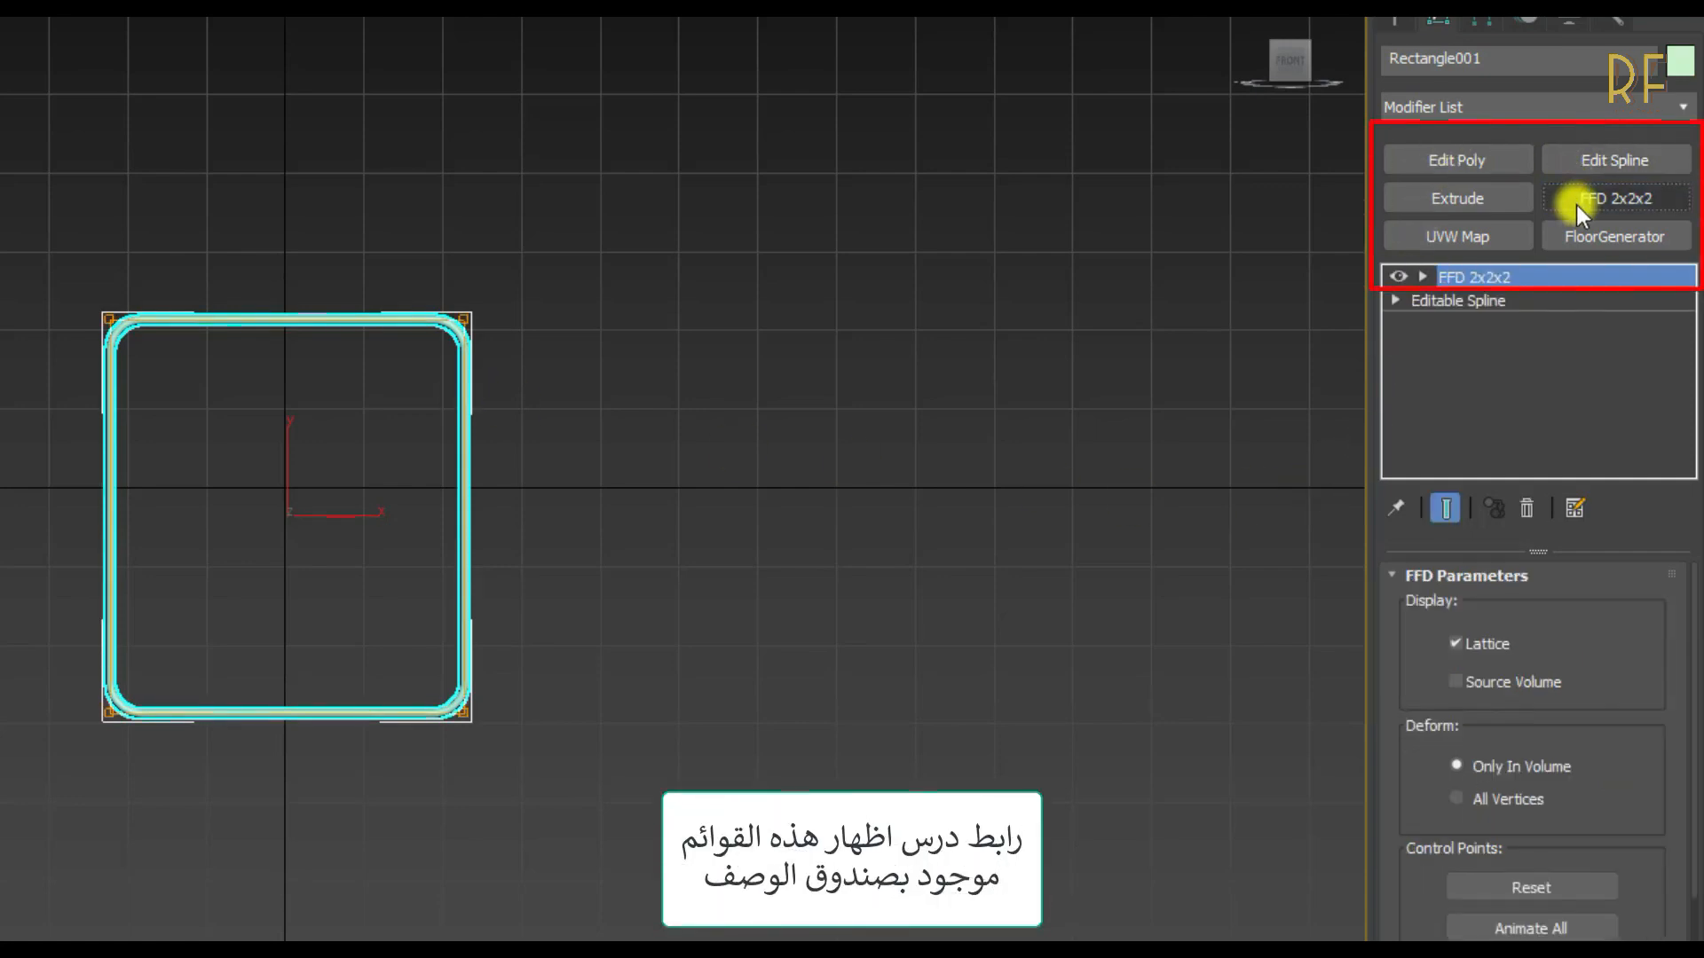
pyautogui.click(1424, 276)
pyautogui.click(1455, 300)
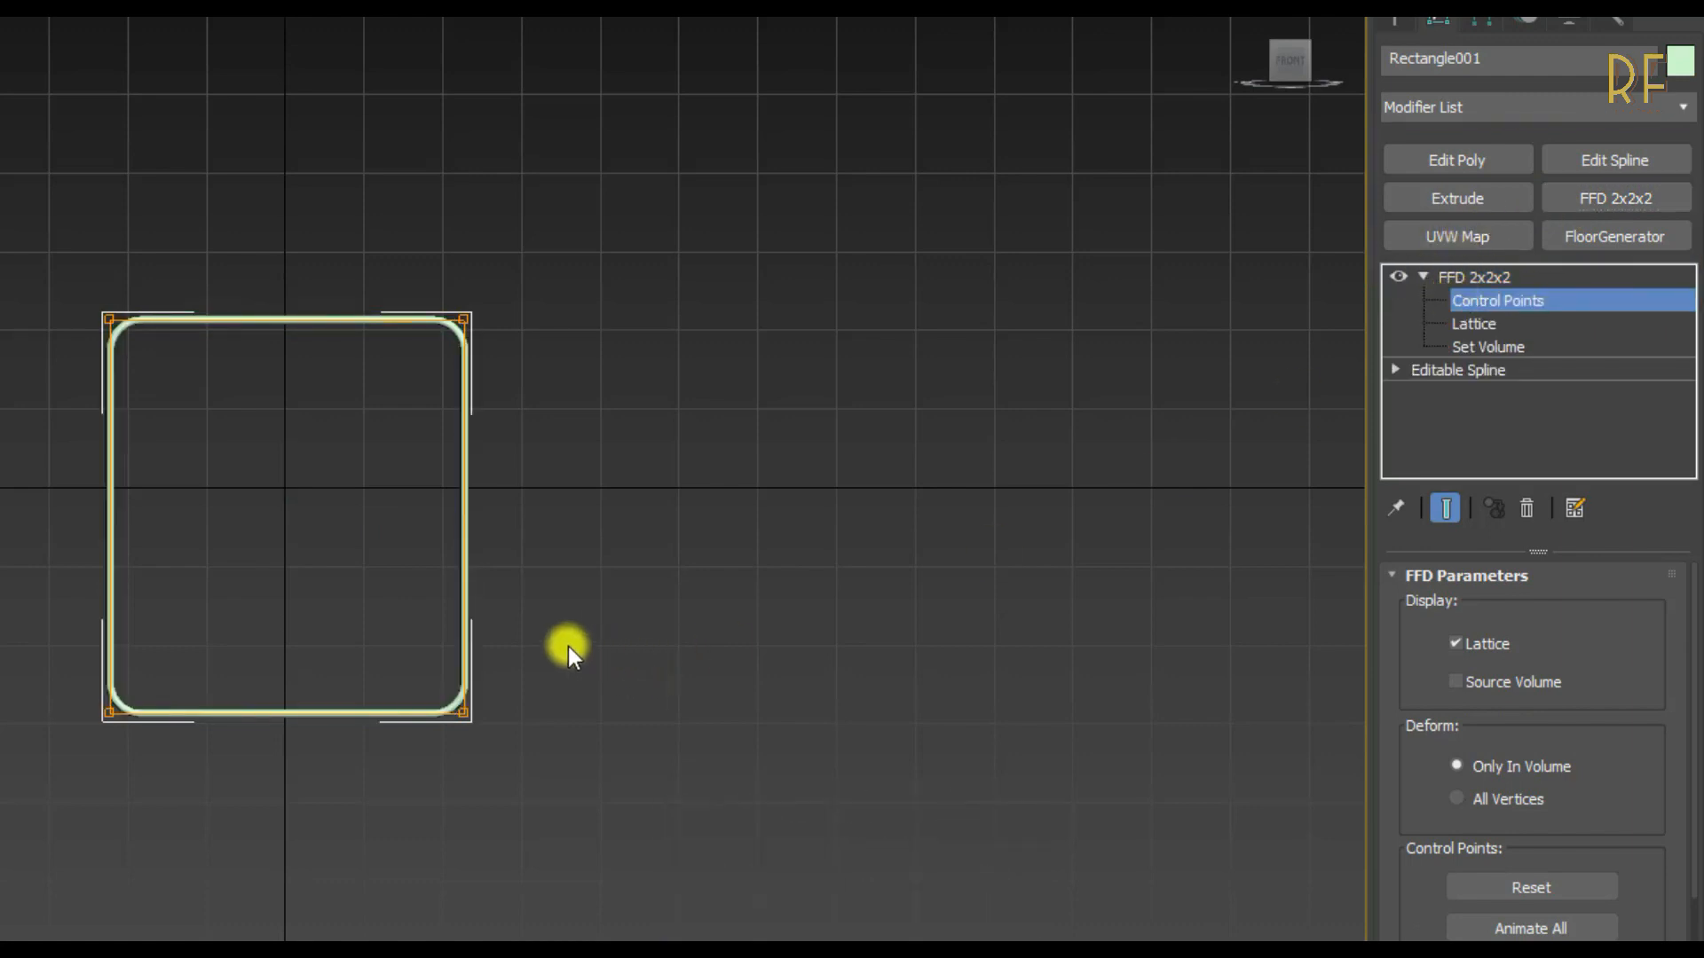
pyautogui.moveTo(435, 770); pyautogui.dragTo(435, 774)
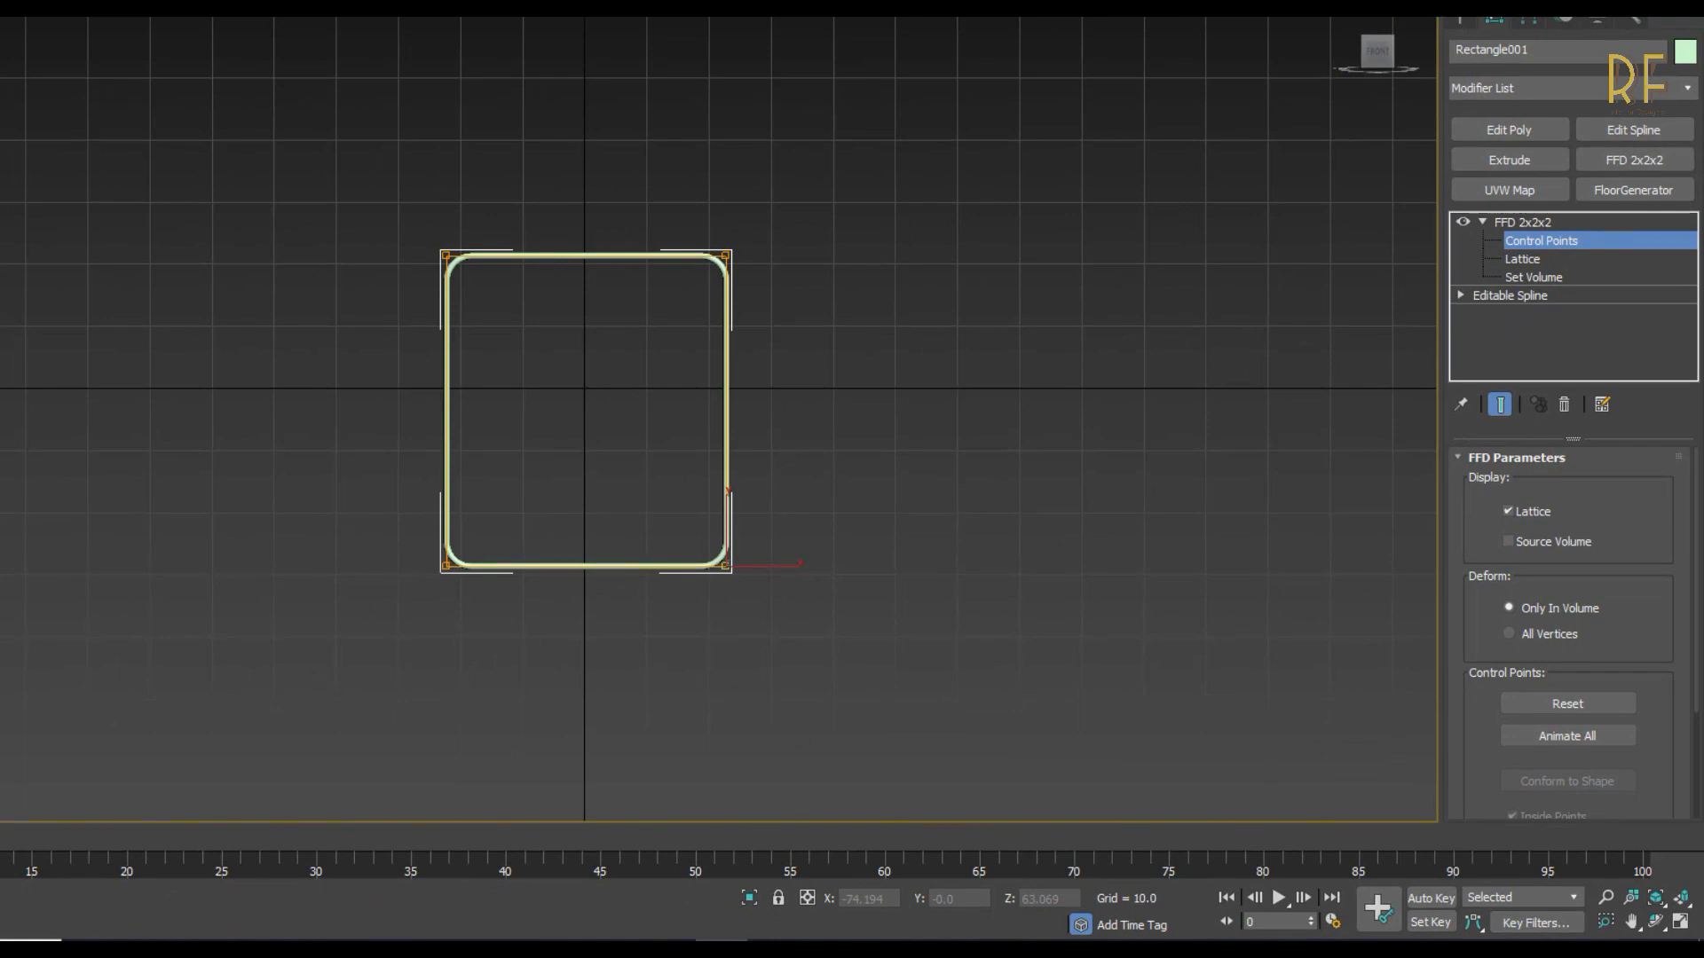
pyautogui.press('w')
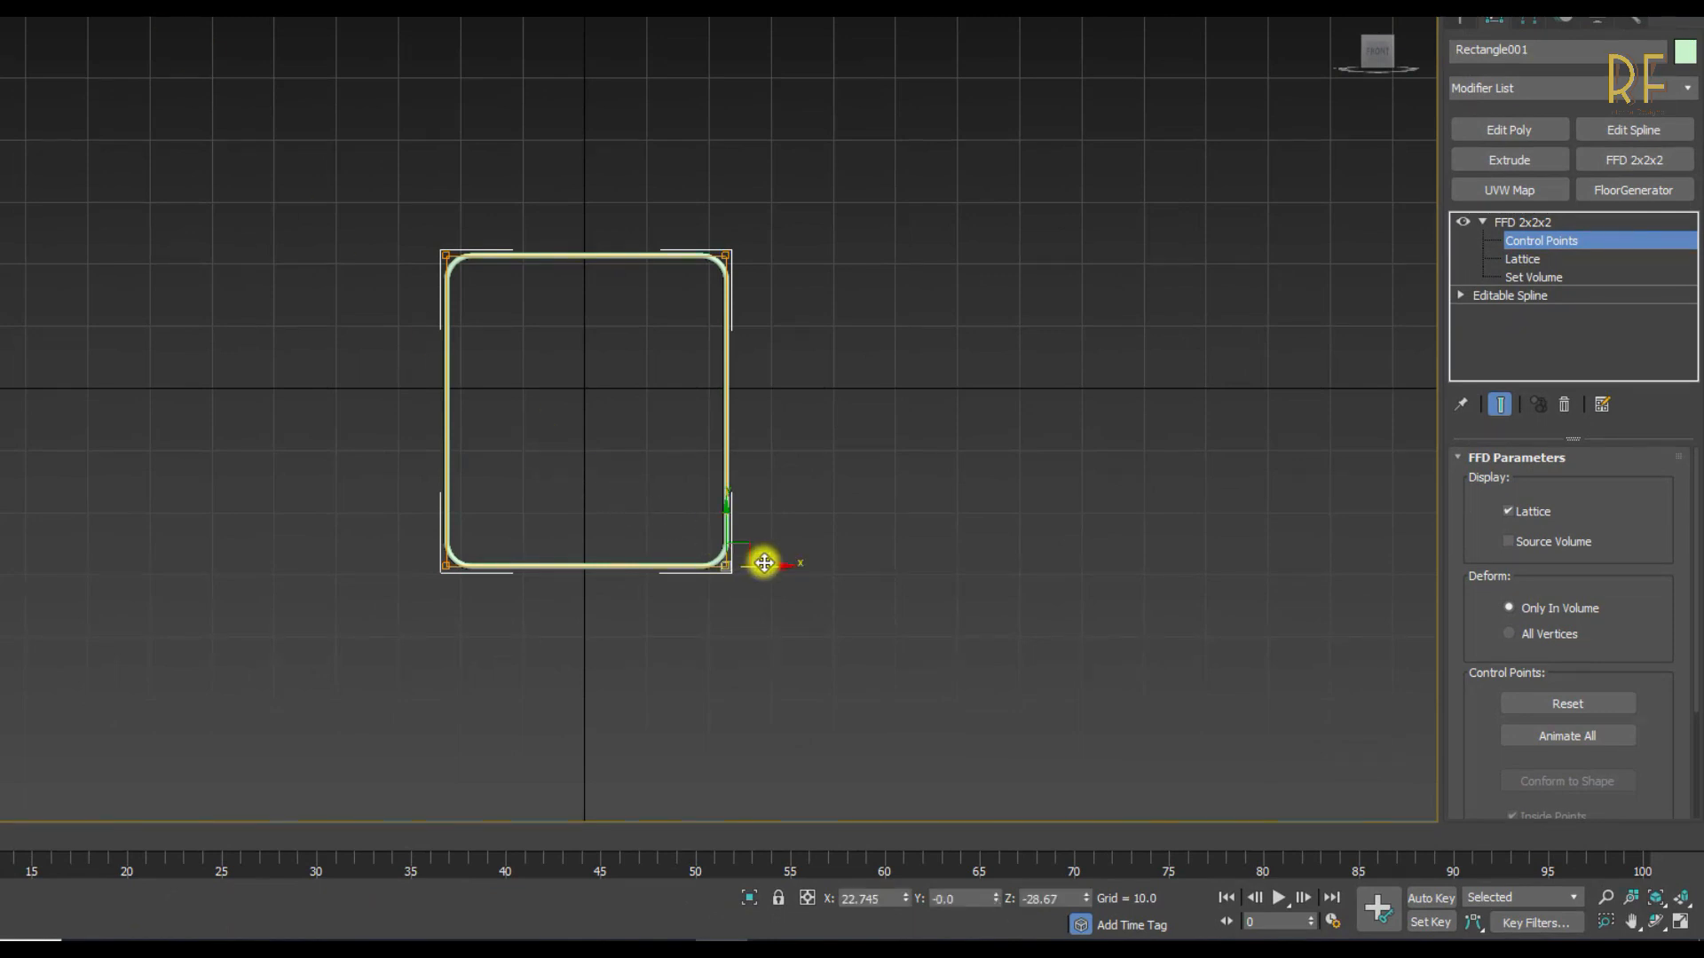
pyautogui.moveTo(772, 566); pyautogui.dragTo(835, 563)
pyautogui.click(1521, 221)
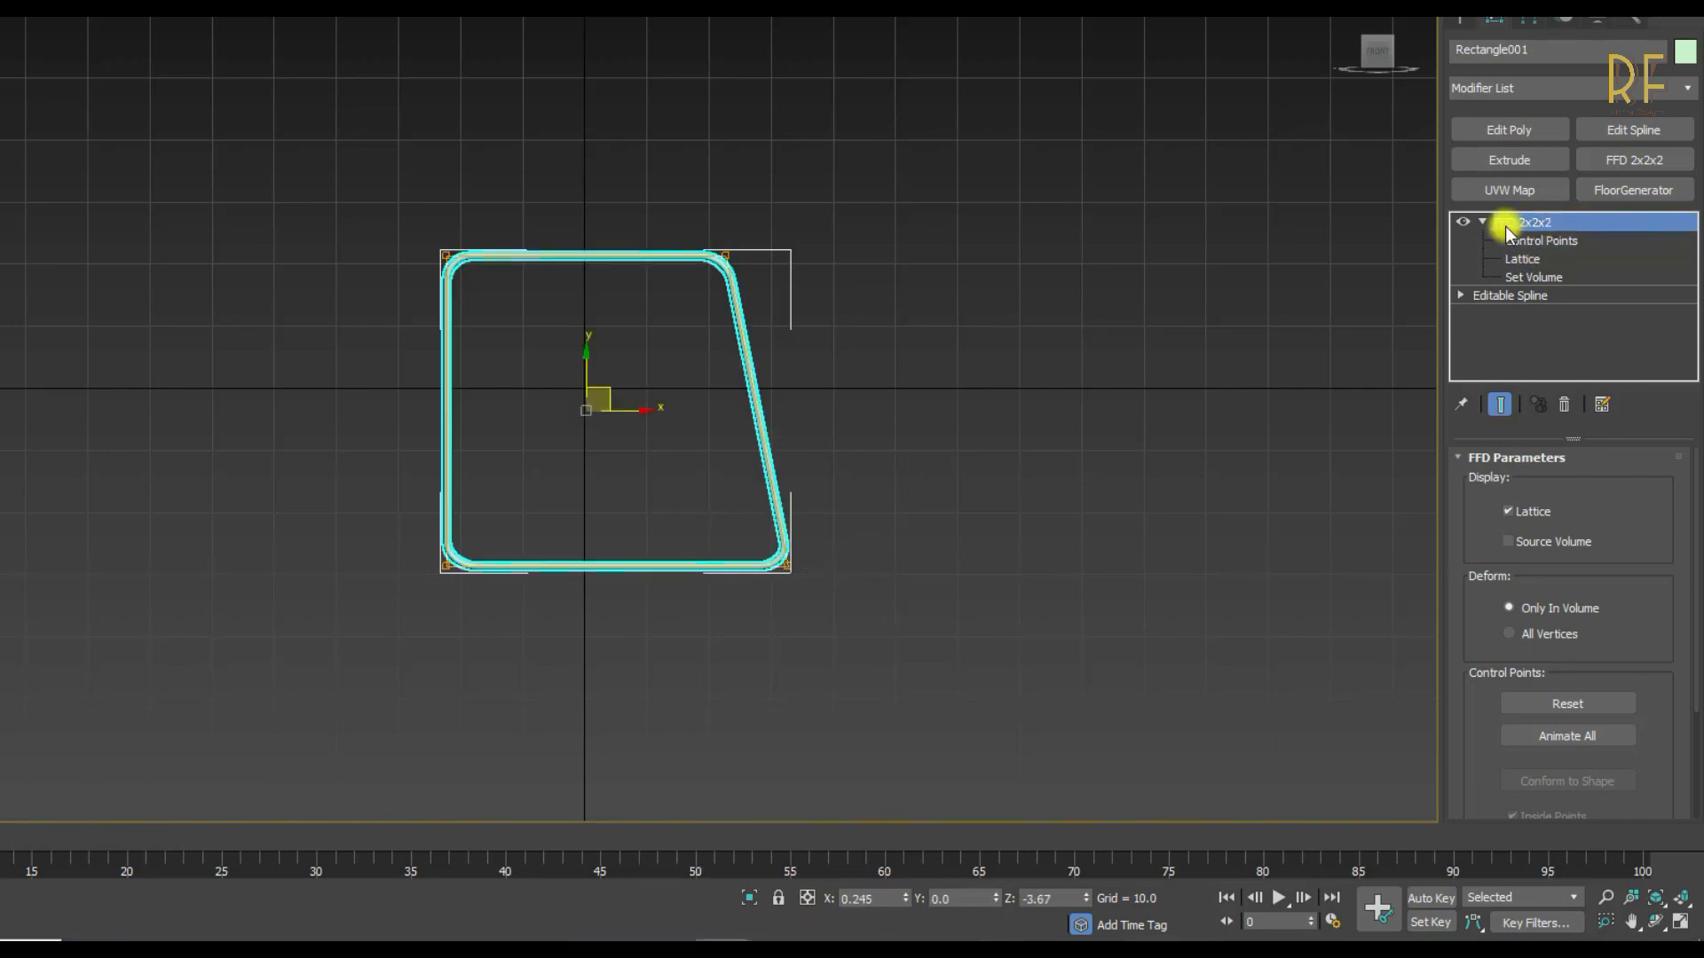
pyautogui.click(1482, 221)
pyautogui.click(1028, 378)
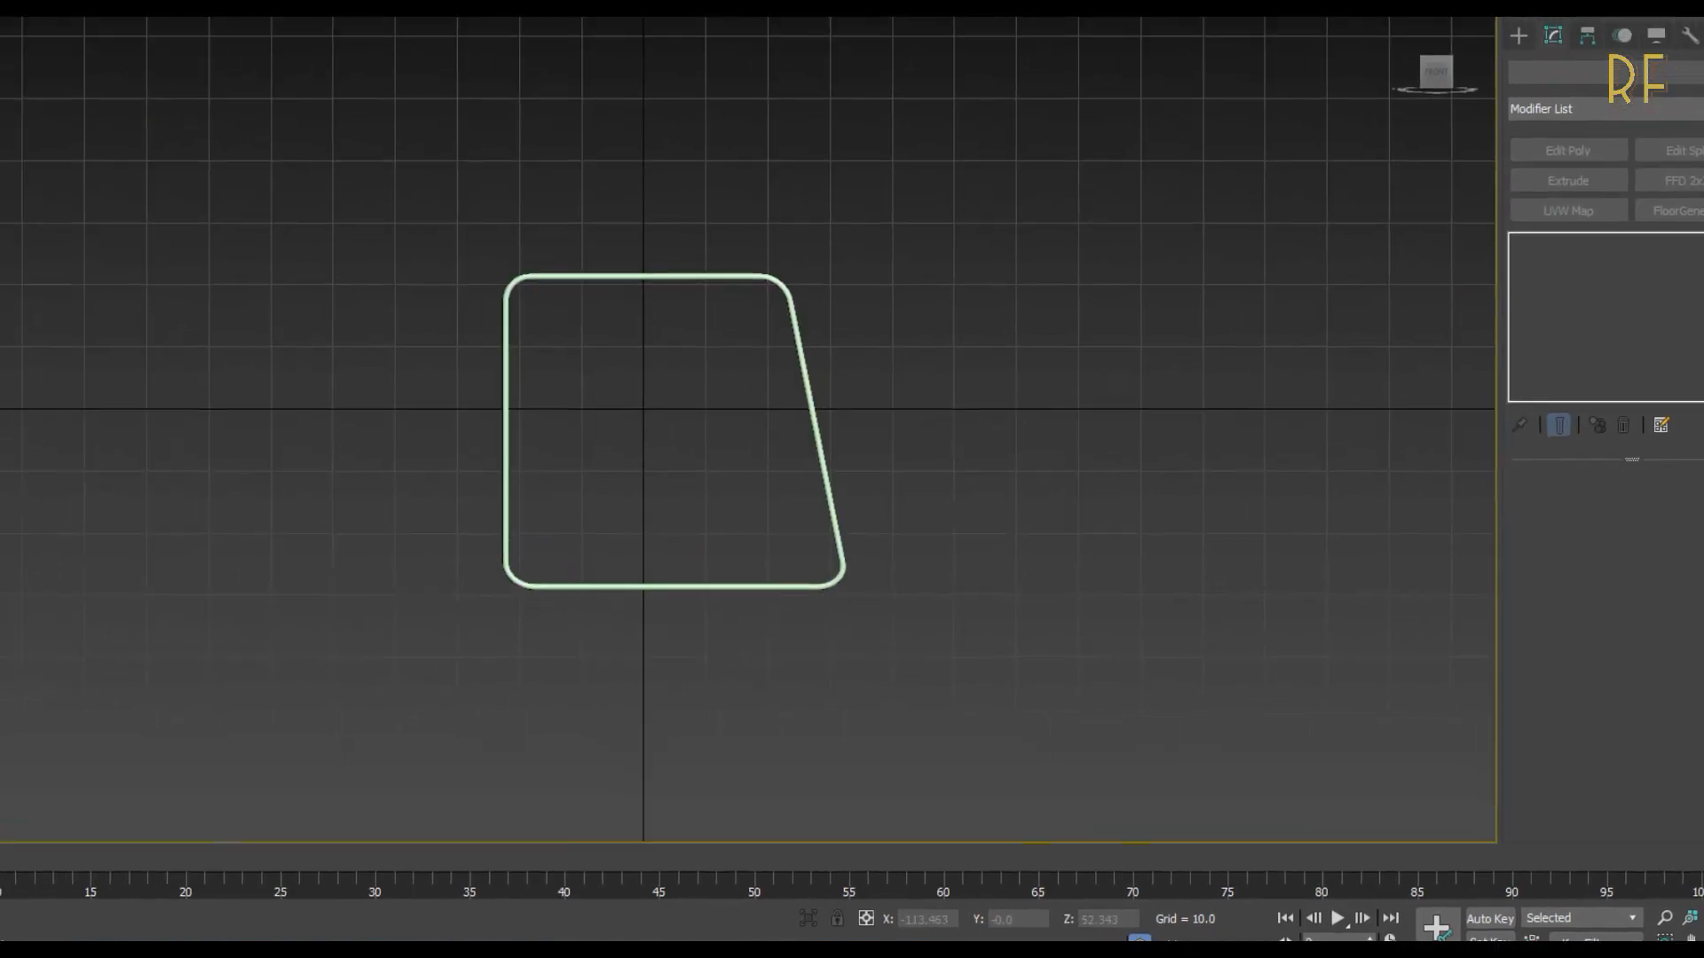
# - Clone the frame in the Top view as one independent copy about 36 units along Y
pyautogui.click(46, 116)
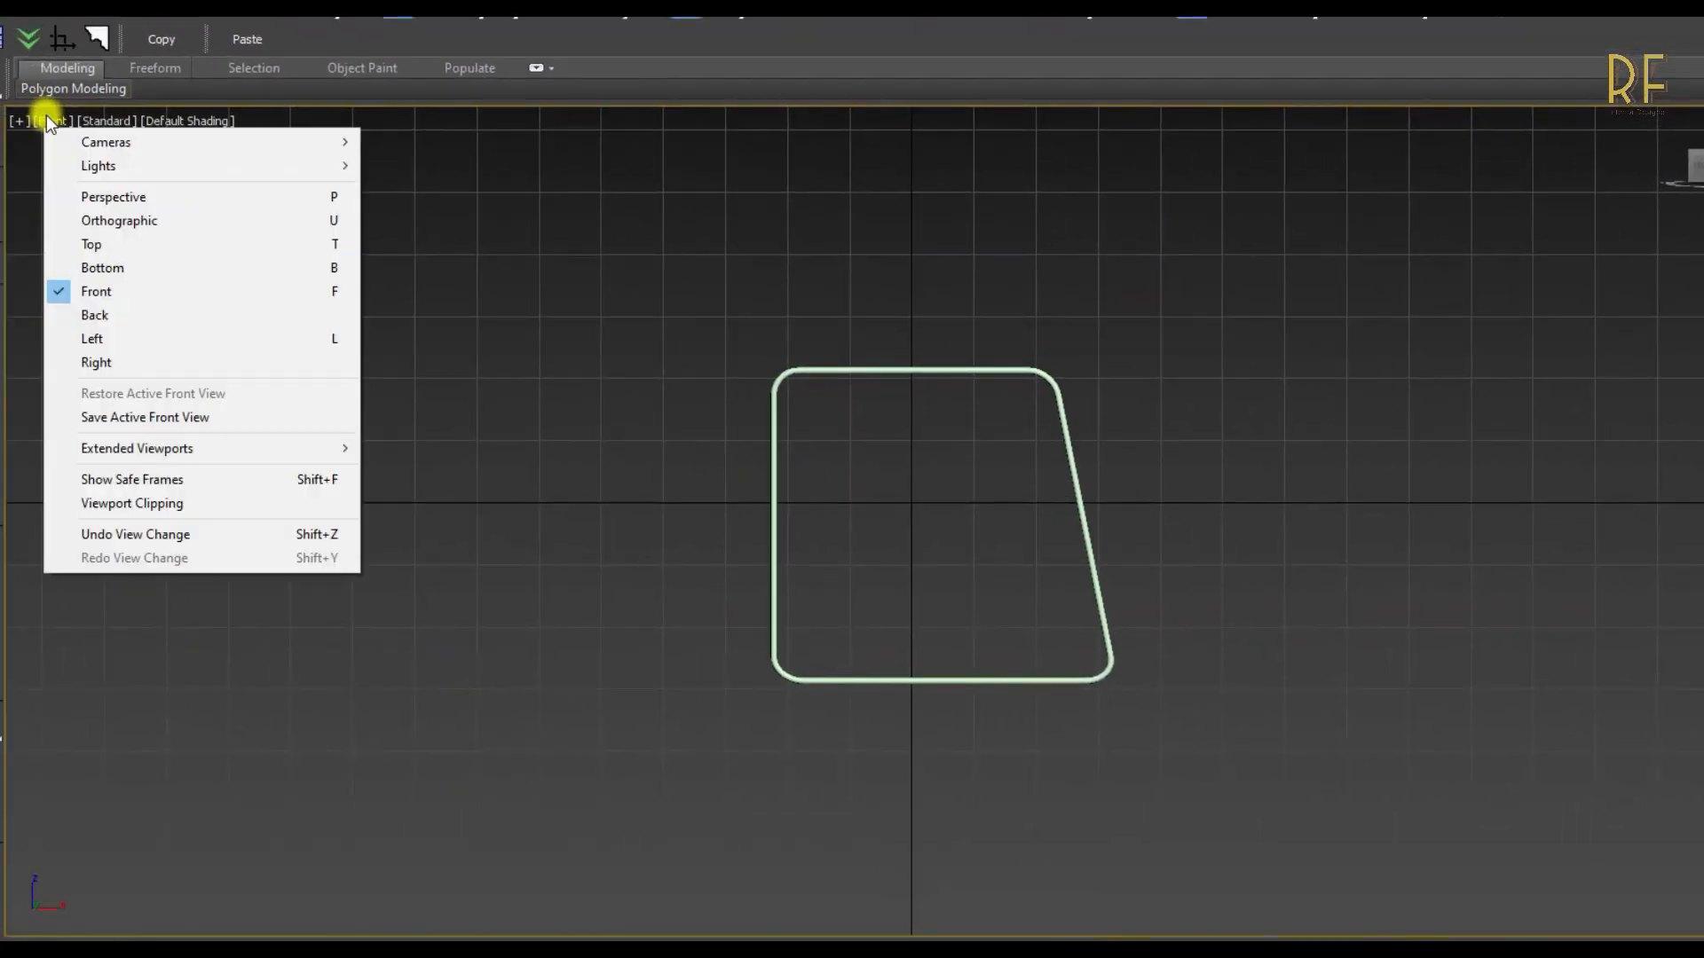
pyautogui.click(131, 243)
pyautogui.click(886, 519)
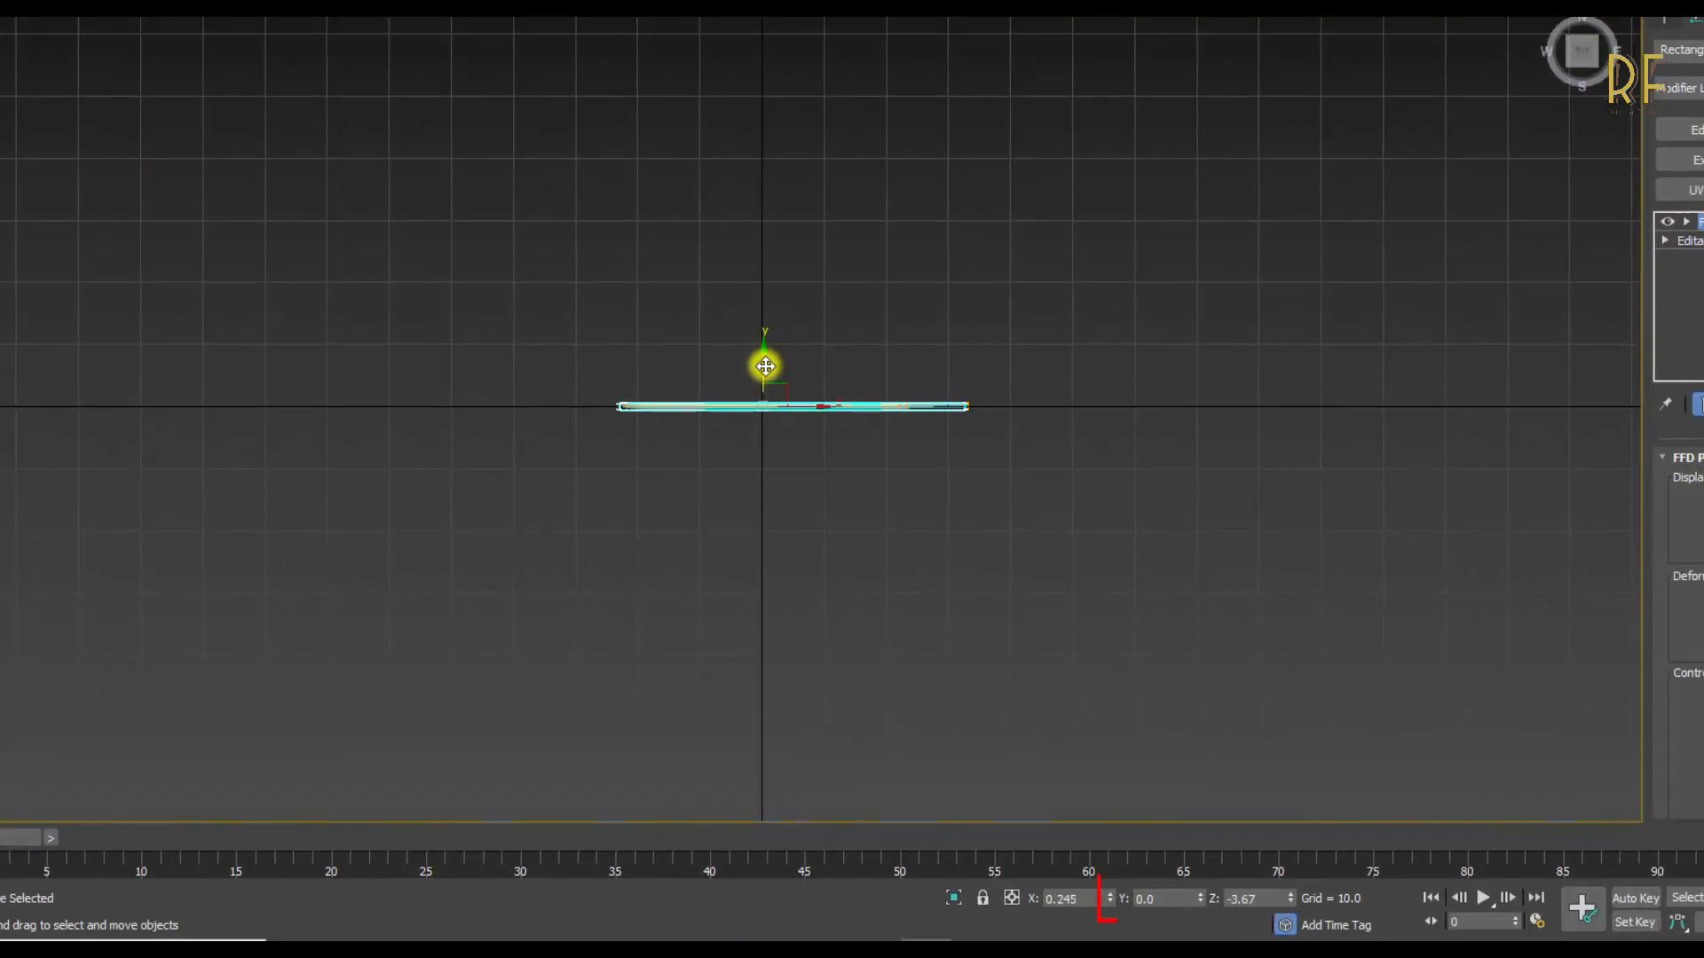
pyautogui.keyDown('shift'); pyautogui.moveTo(765, 365); pyautogui.dragTo(796, 141); pyautogui.keyUp('shift')
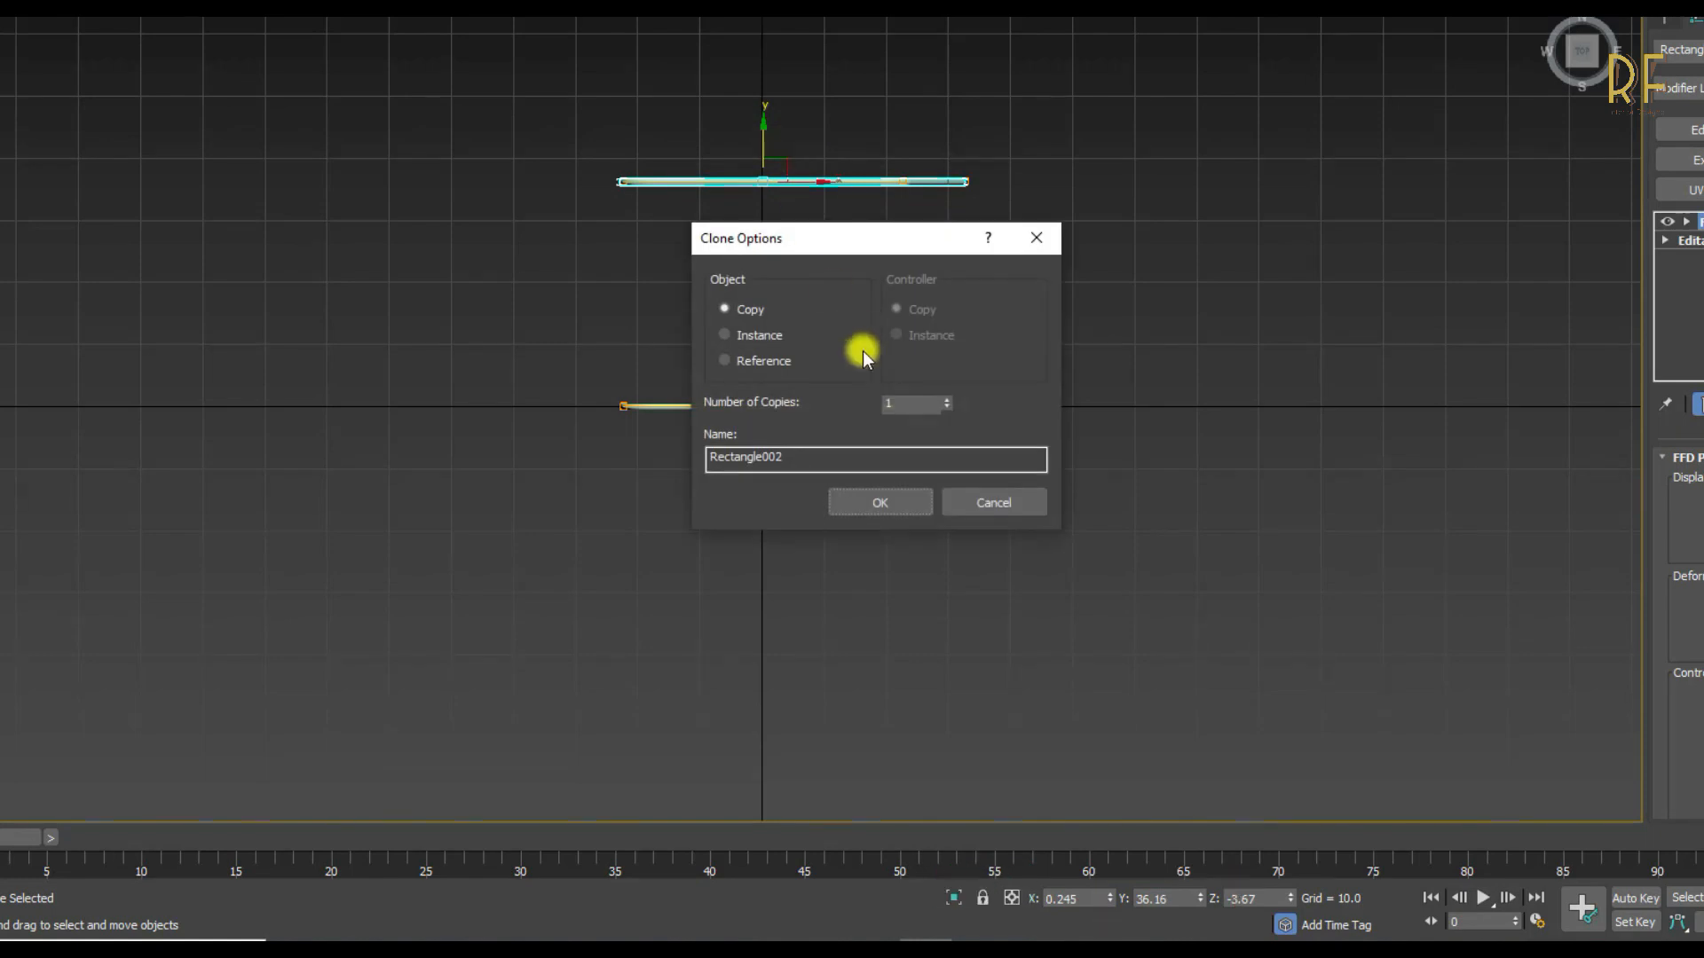
pyautogui.click(903, 499)
# - Raise both frames together along Z in the Perspective view
pyautogui.click(89, 201)
pyautogui.click(130, 271)
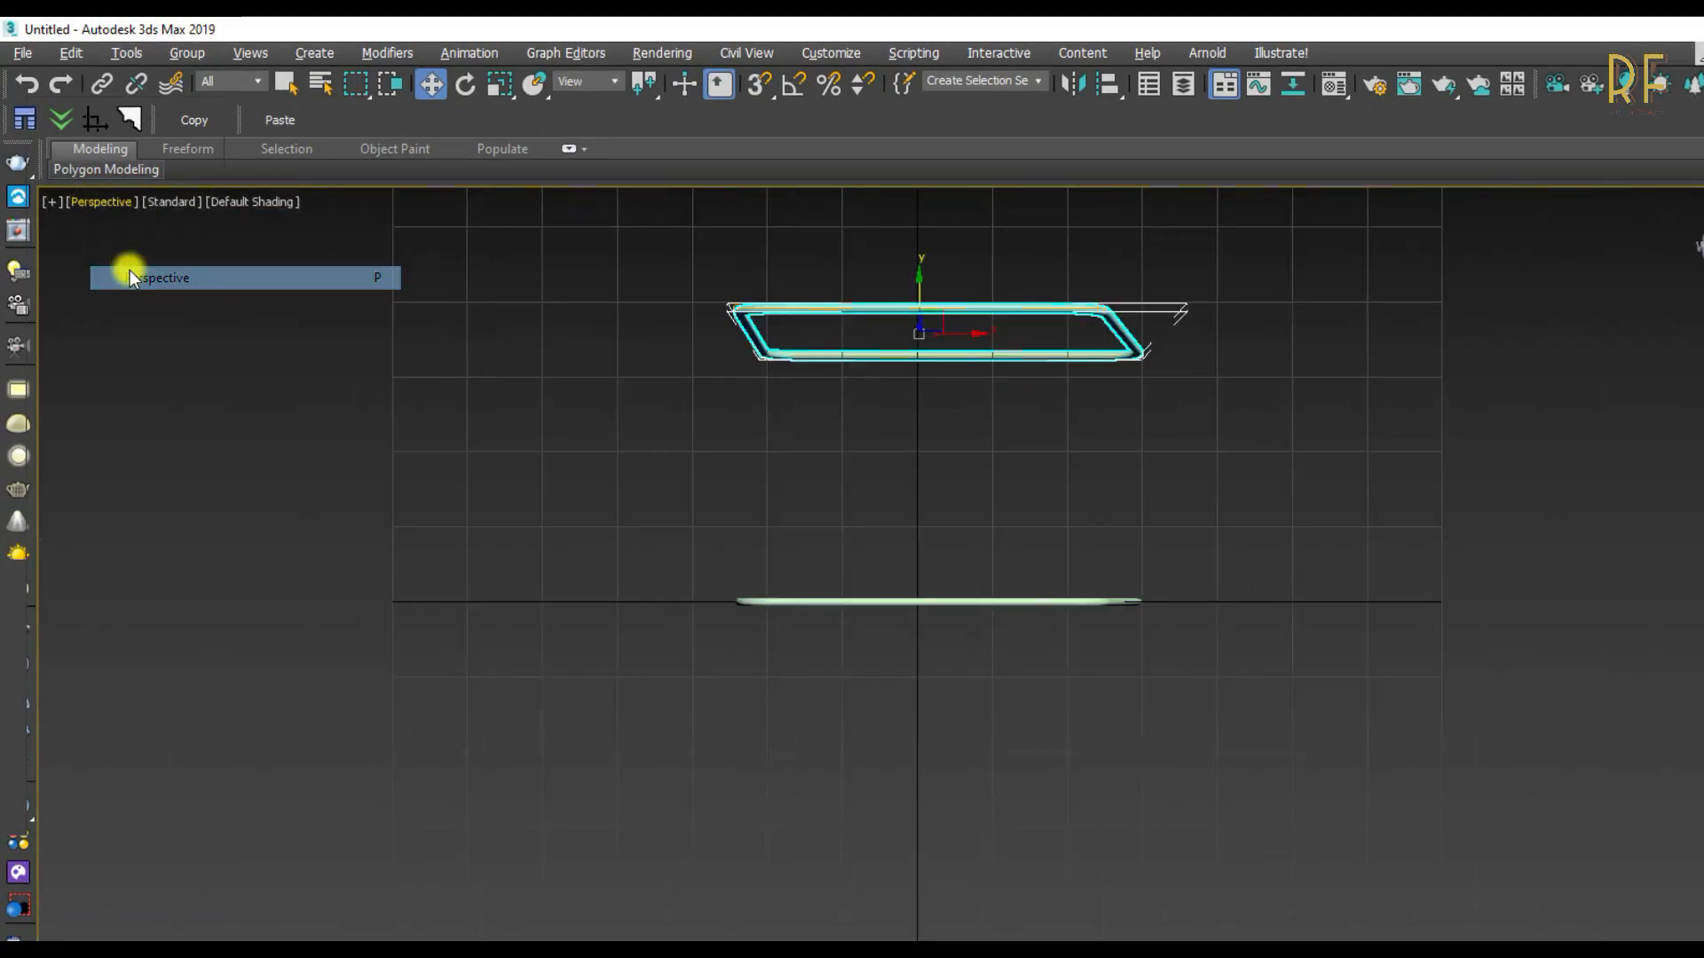
pyautogui.keyDown('alt'); pyautogui.moveTo(1047, 768); pyautogui.dragTo(1038, 527, button='middle'); pyautogui.keyUp('alt')
pyautogui.keyDown('ctrl'); pyautogui.click(957, 456); pyautogui.keyUp('ctrl')
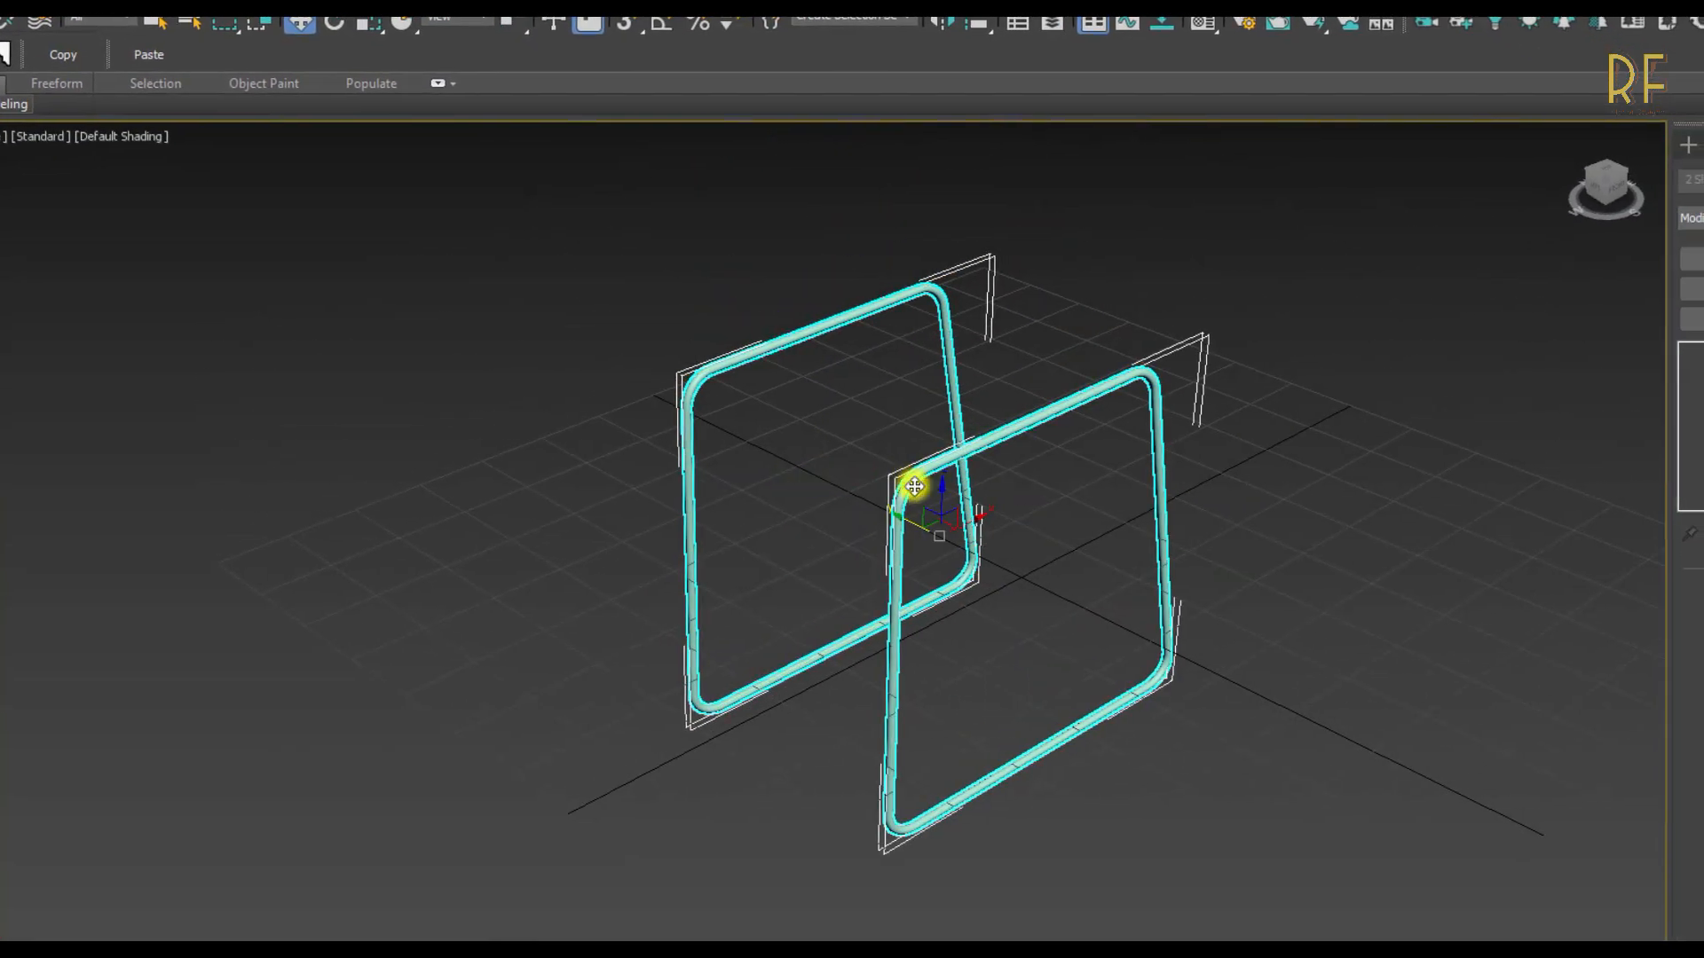
pyautogui.moveTo(944, 494); pyautogui.dragTo(967, 317)
pyautogui.moveTo(730, 317); pyautogui.dragTo(730, 321)
pyautogui.moveTo(741, 560); pyautogui.dragTo(784, 720, button='middle')
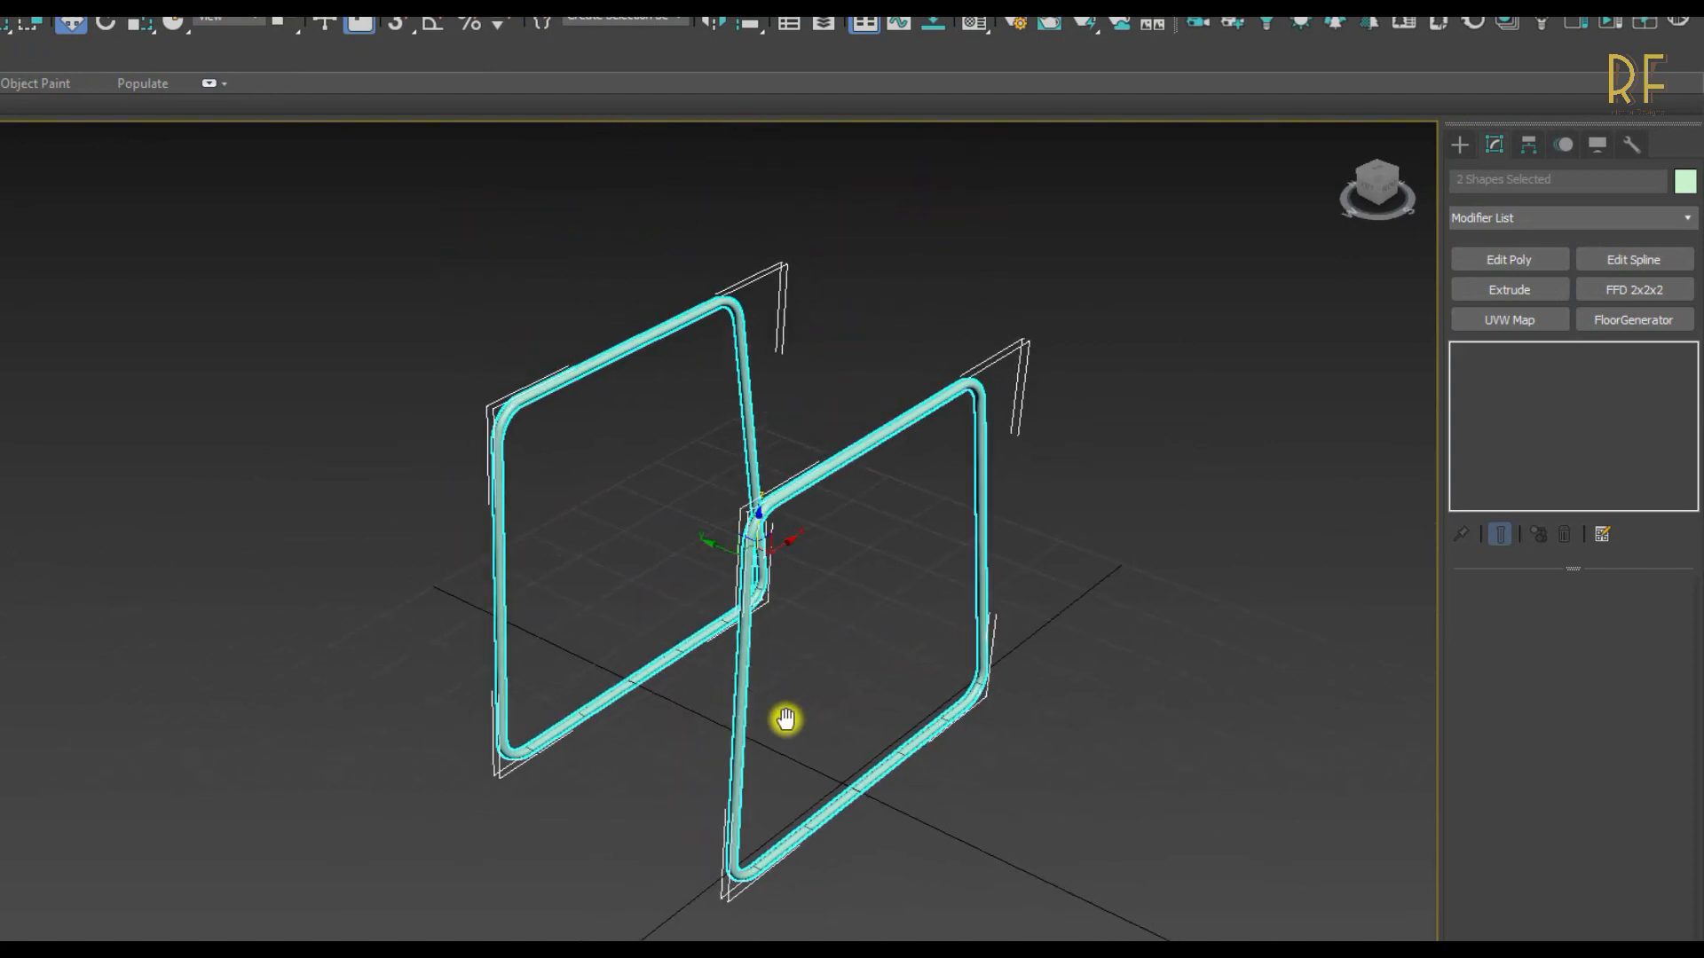
# - Create an AutoGrid plane about 59 long and 65 wide, spanning the two frames near their upper edges
pyautogui.click(1458, 144)
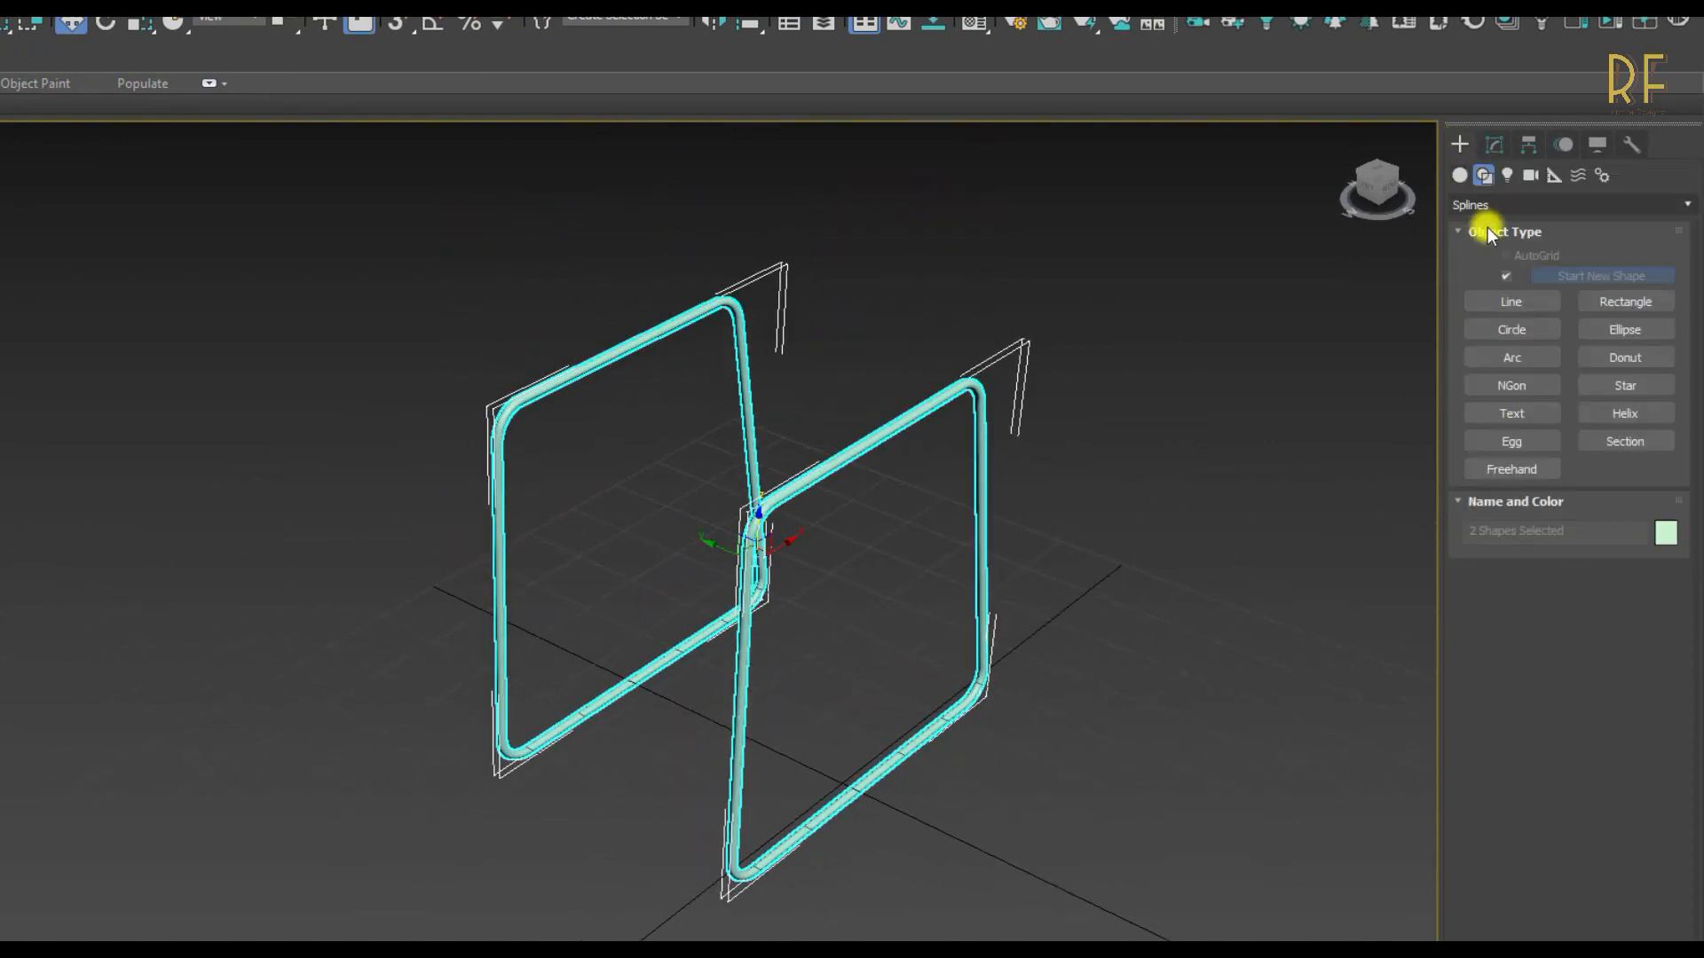
pyautogui.click(1459, 176)
pyautogui.click(1611, 391)
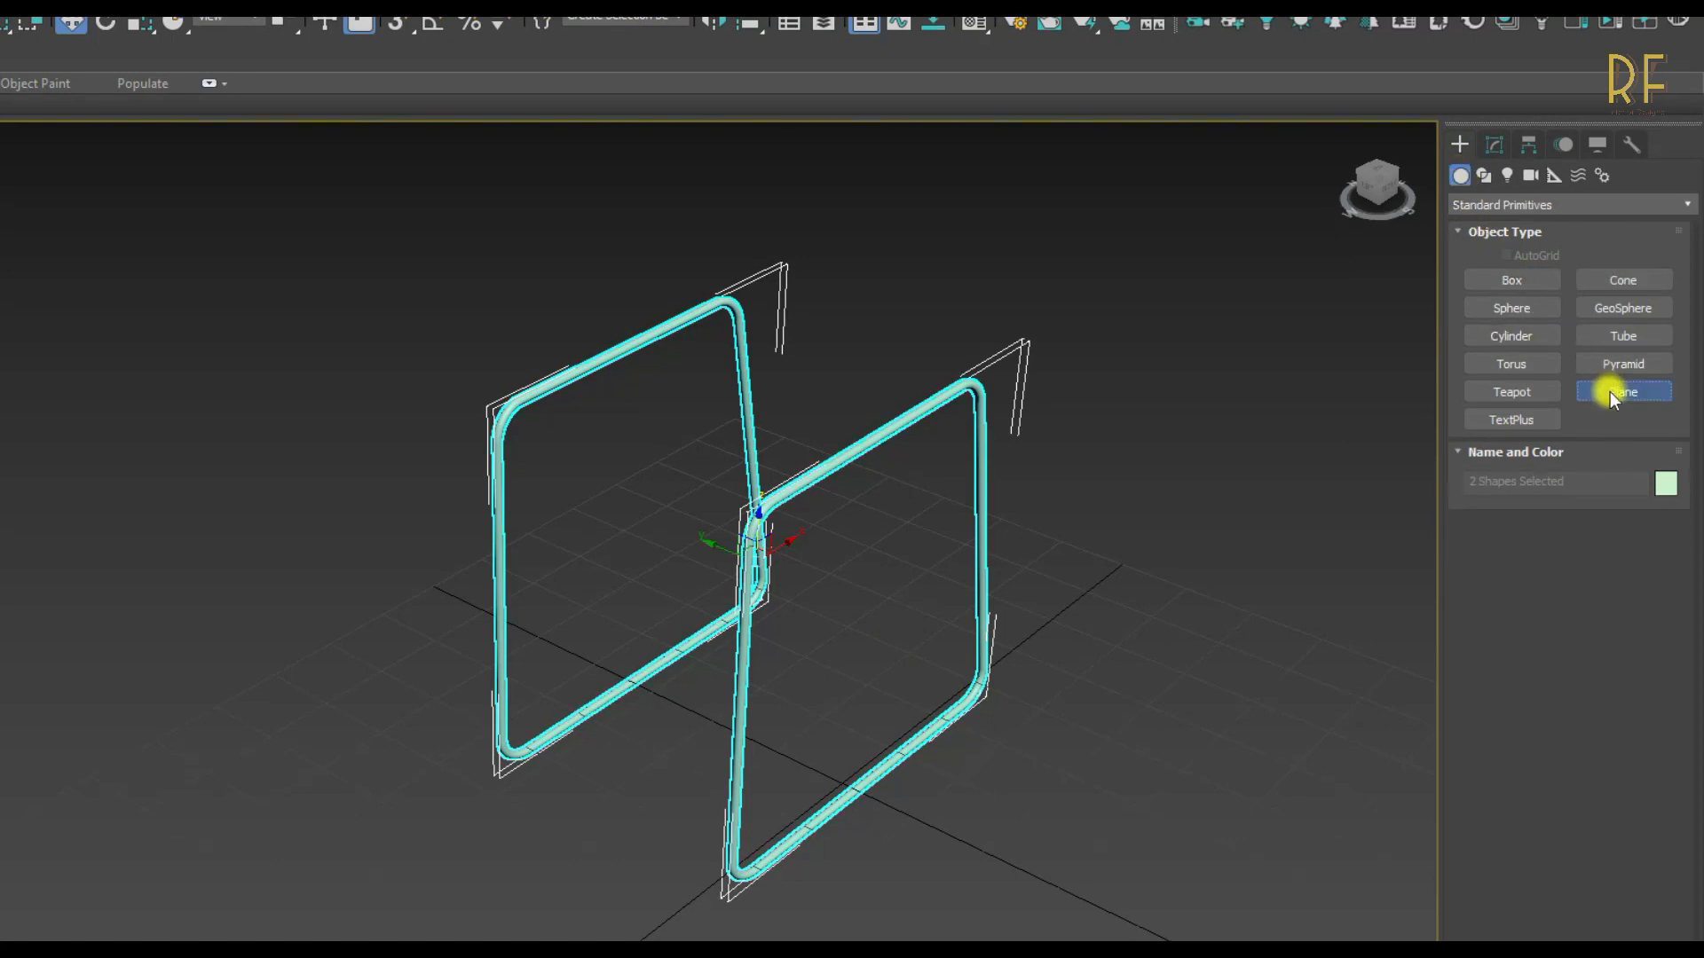
pyautogui.click(1505, 255)
pyautogui.moveTo(733, 296); pyautogui.dragTo(775, 695)
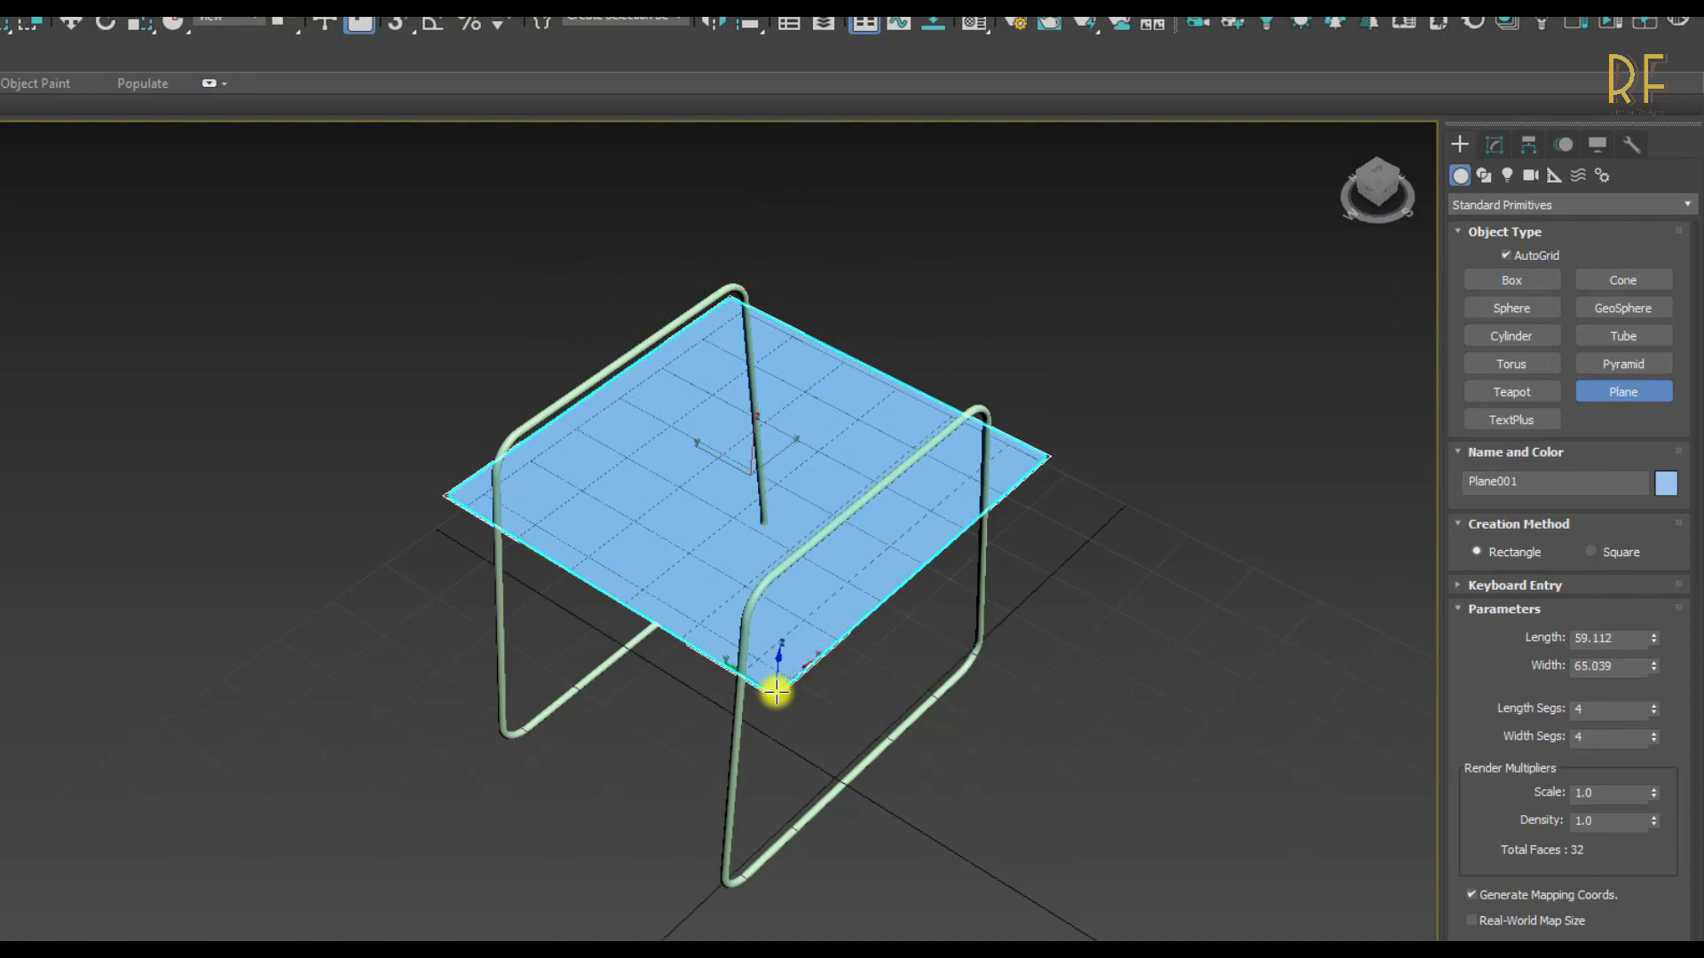
# - Move the plane so it is centred over both frames and rests at their upper edges
pyautogui.click(71, 22)
pyautogui.moveTo(775, 456); pyautogui.dragTo(744, 526)
pyautogui.moveTo(651, 498); pyautogui.dragTo(739, 365)
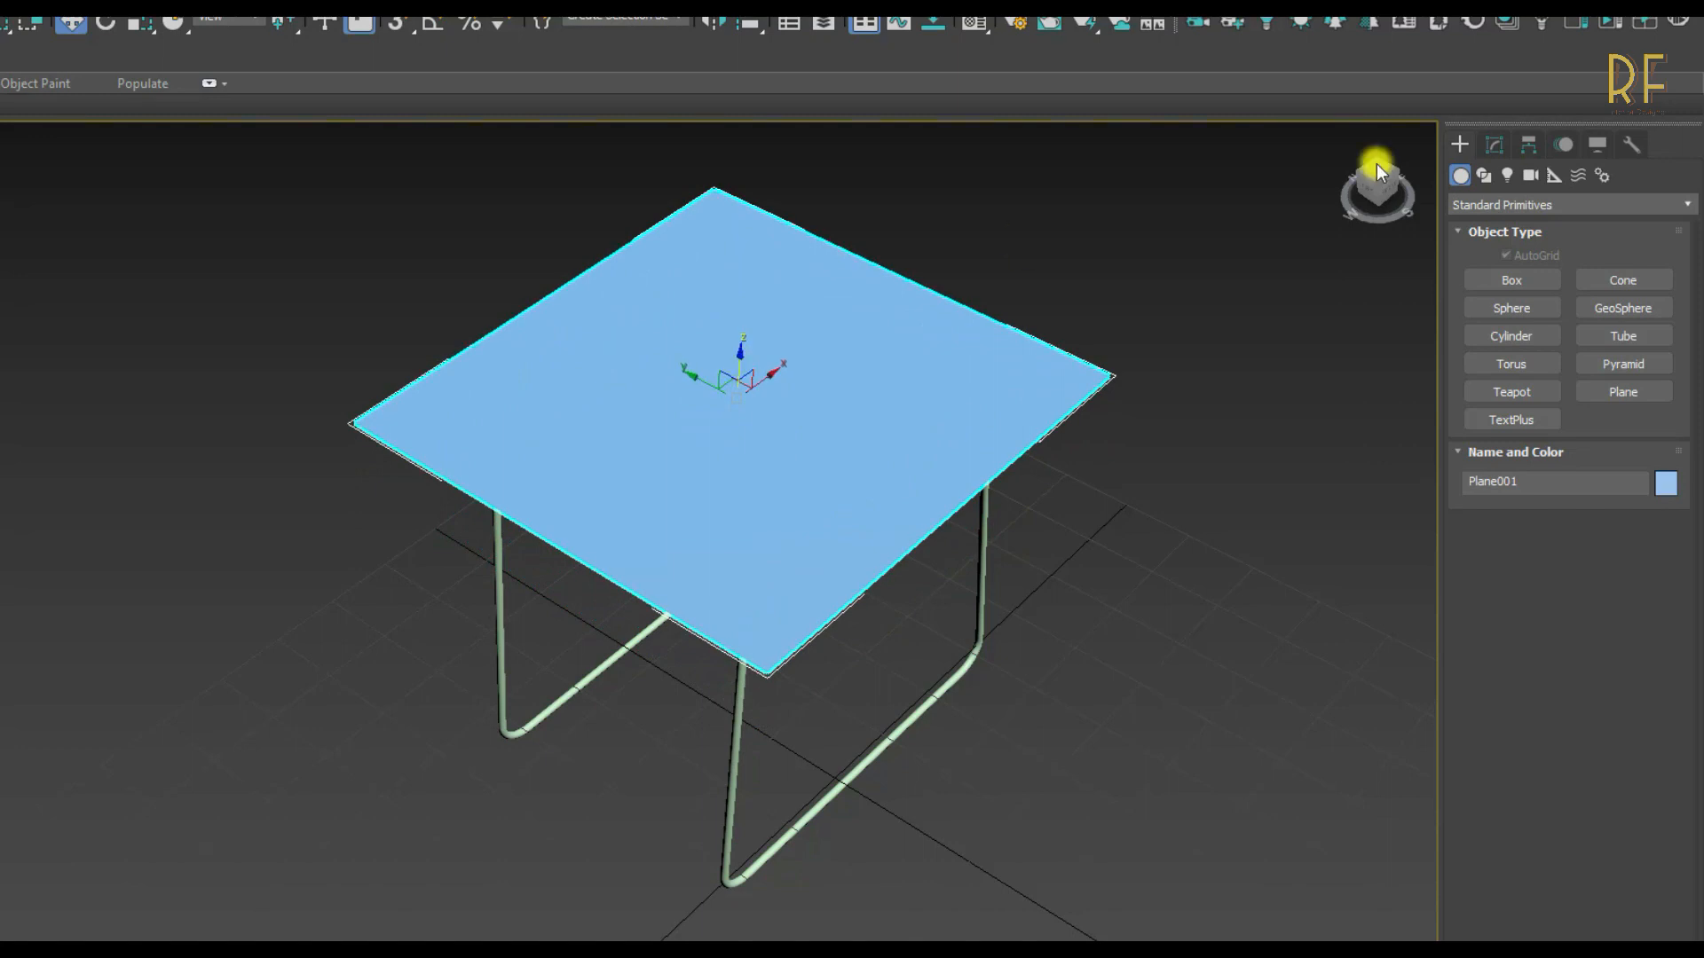
# - Set the plane's length to 40, width to 45, and both length and width segments to 1
pyautogui.click(1494, 143)
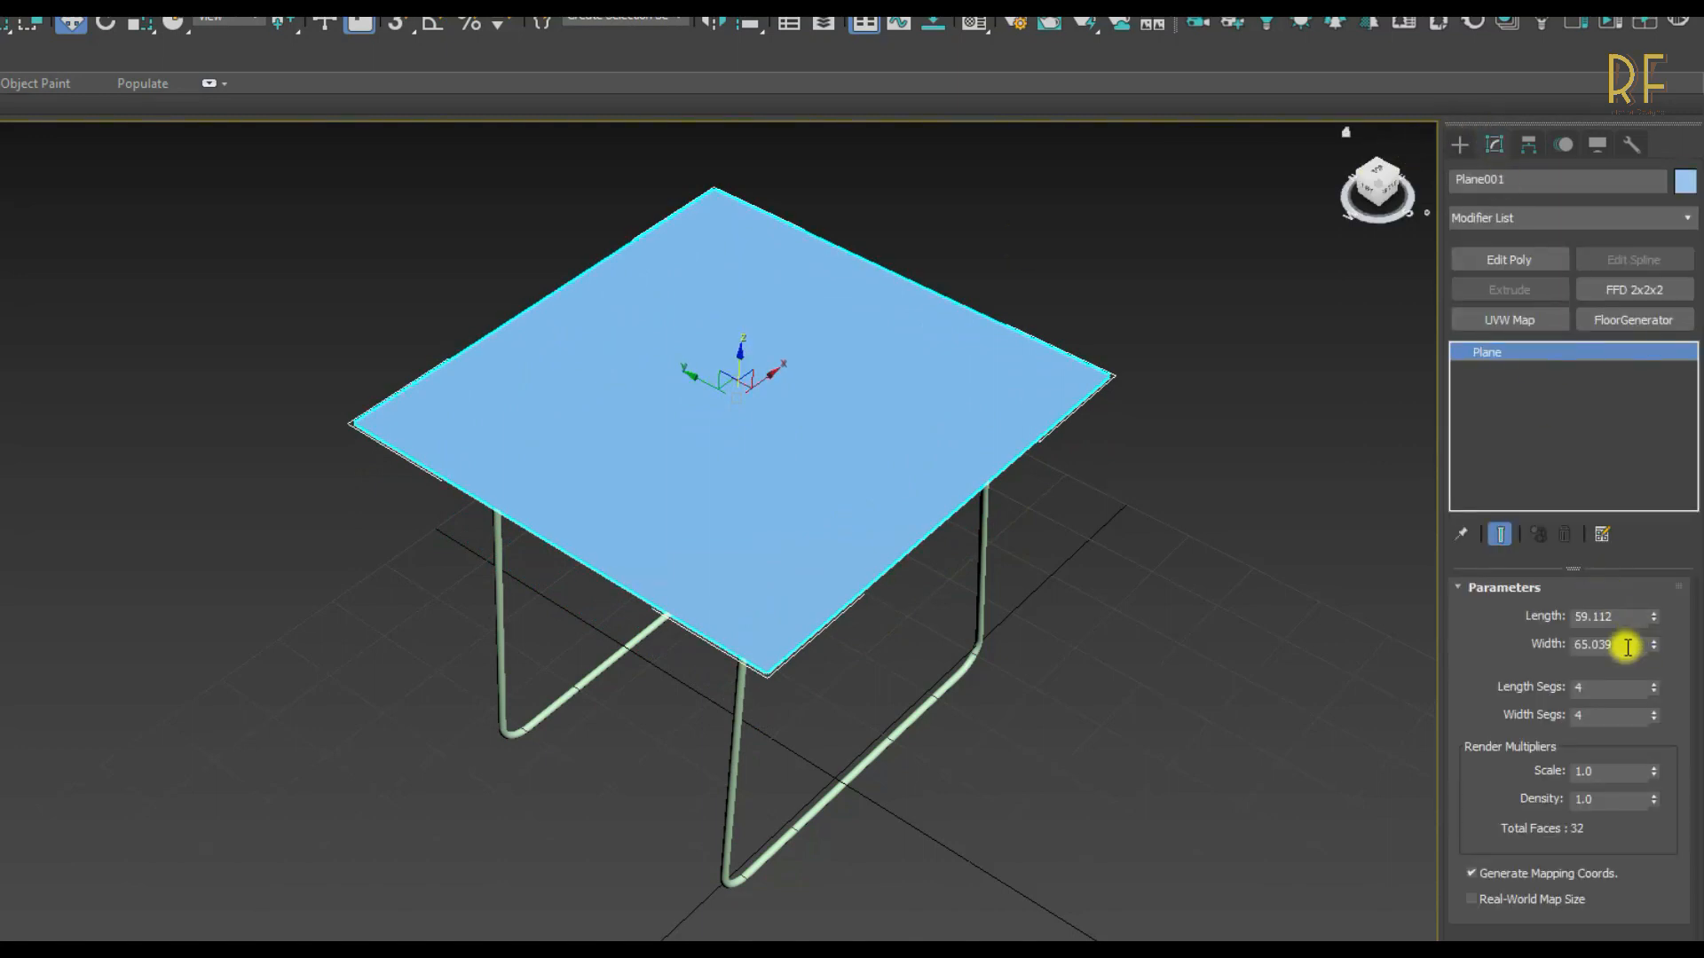
pyautogui.doubleClick(1603, 615)
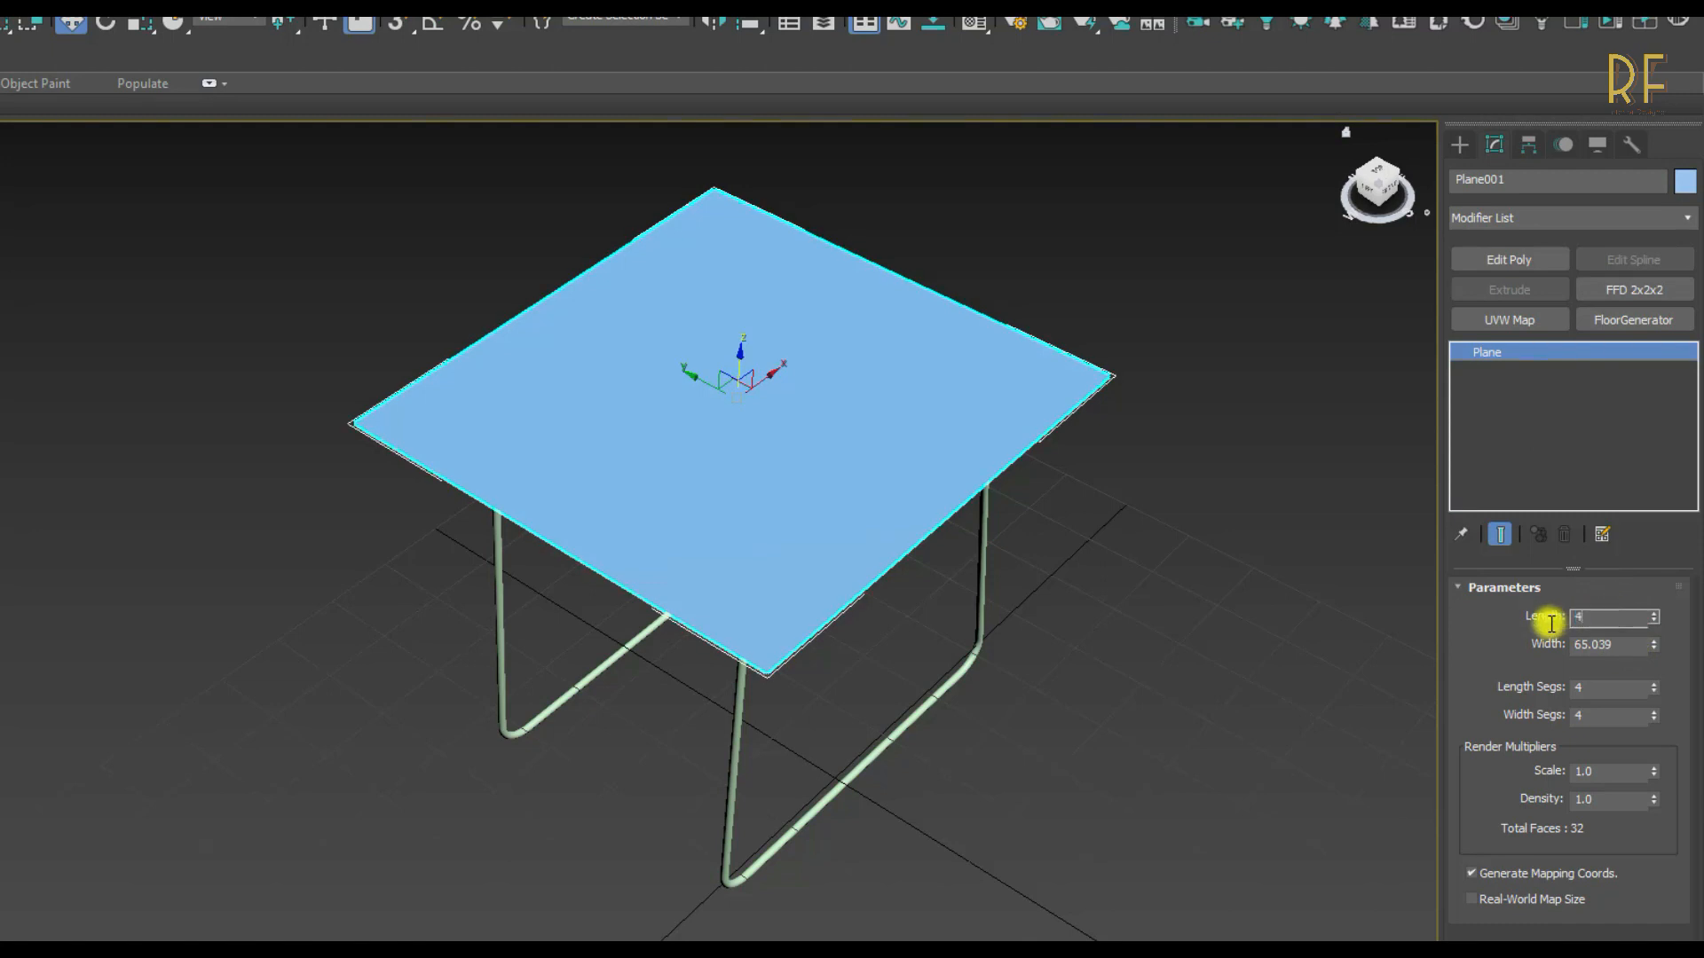
pyautogui.press('Return')
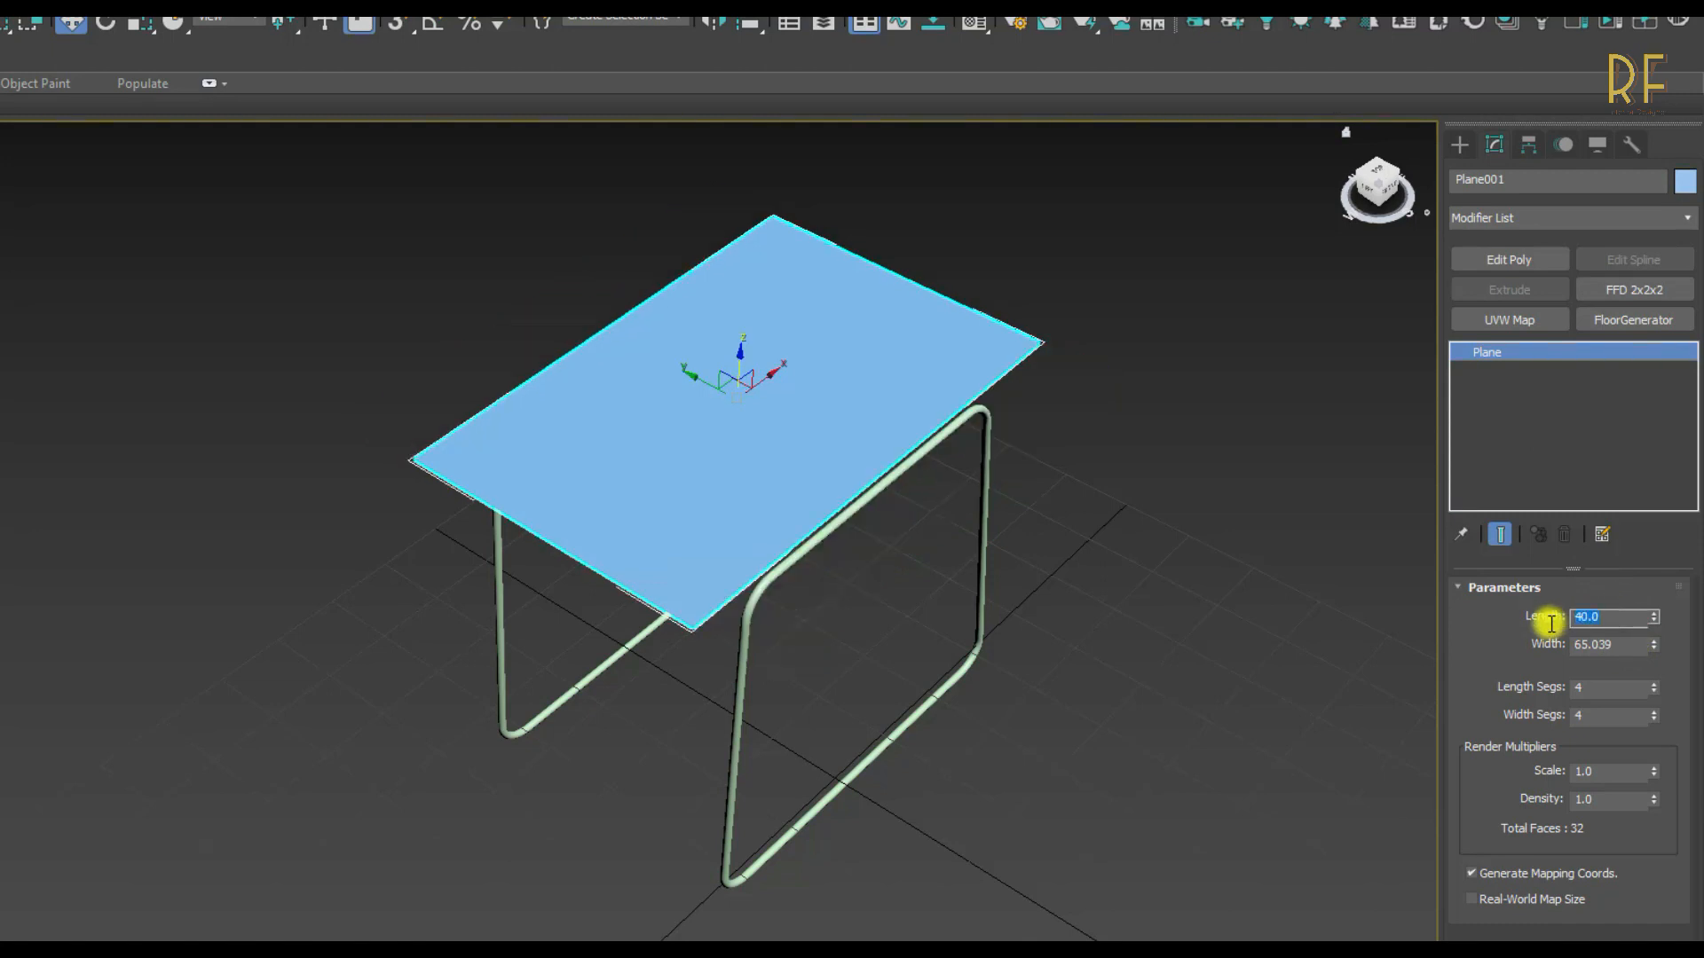
pyautogui.doubleClick(1601, 645)
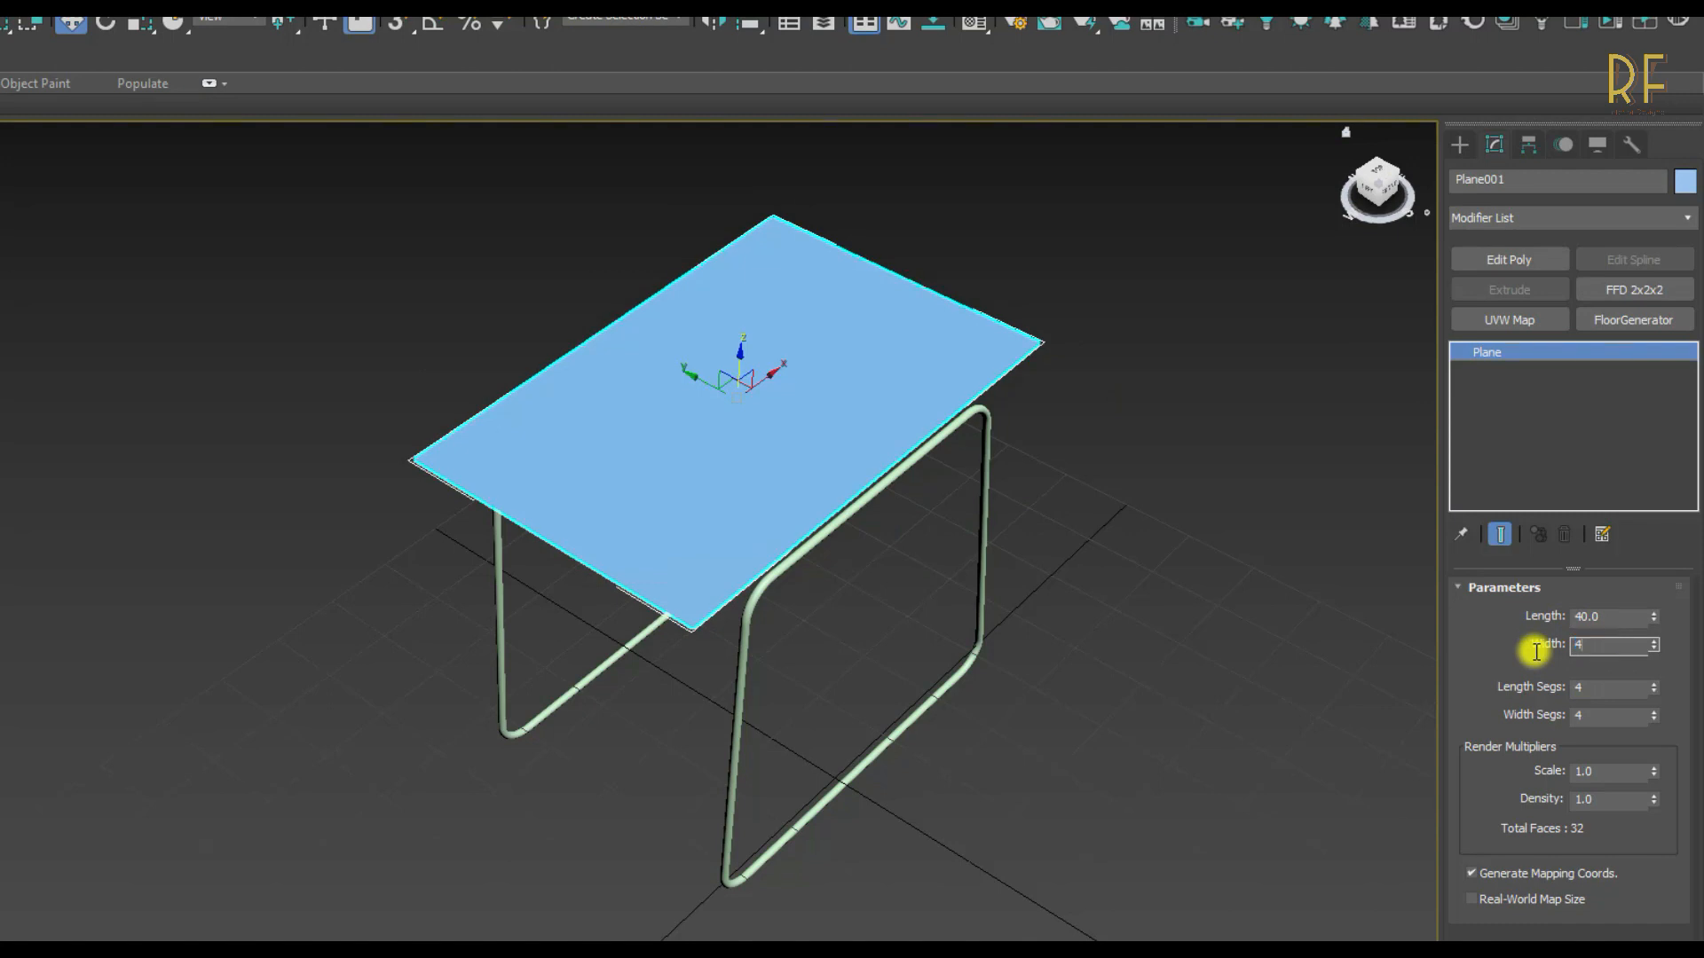
pyautogui.press('Return')
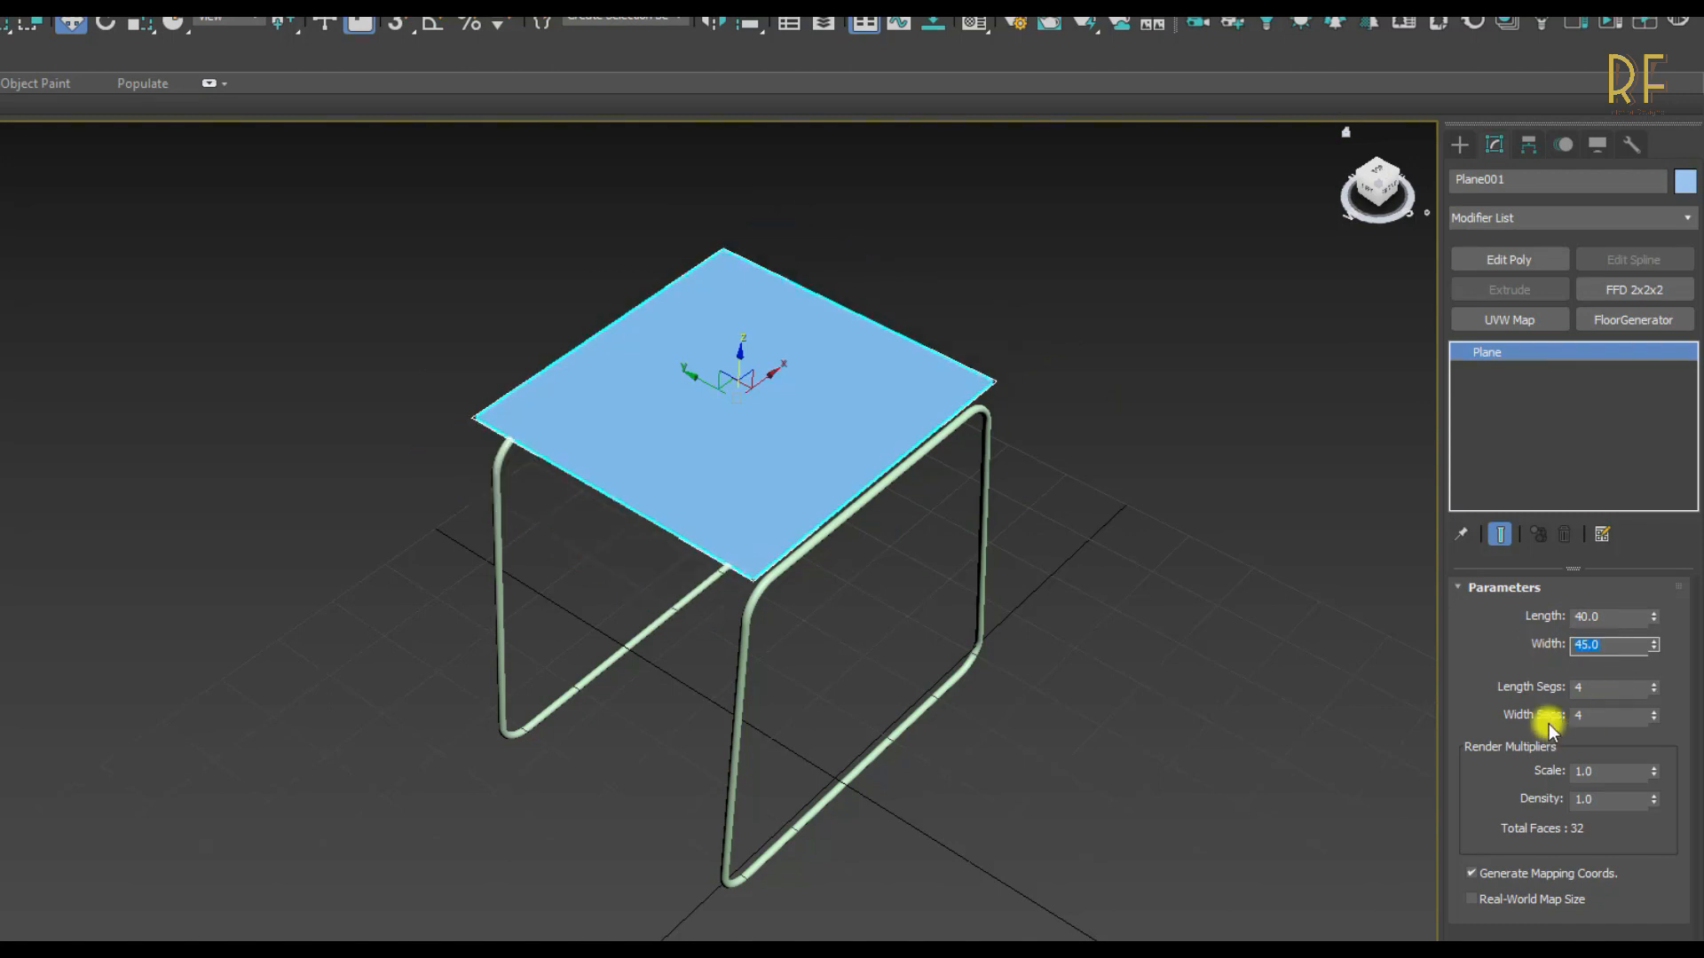
pyautogui.doubleClick(1594, 689)
pyautogui.doubleClick(1594, 714)
pyautogui.write('1')
pyautogui.click(882, 509)
# - Convert the seat plane to an Editable Poly
pyautogui.click(757, 407)
pyautogui.keyDown('alt'); pyautogui.moveTo(757, 407); pyautogui.dragTo(693, 409, button='middle'); pyautogui.keyUp('alt')
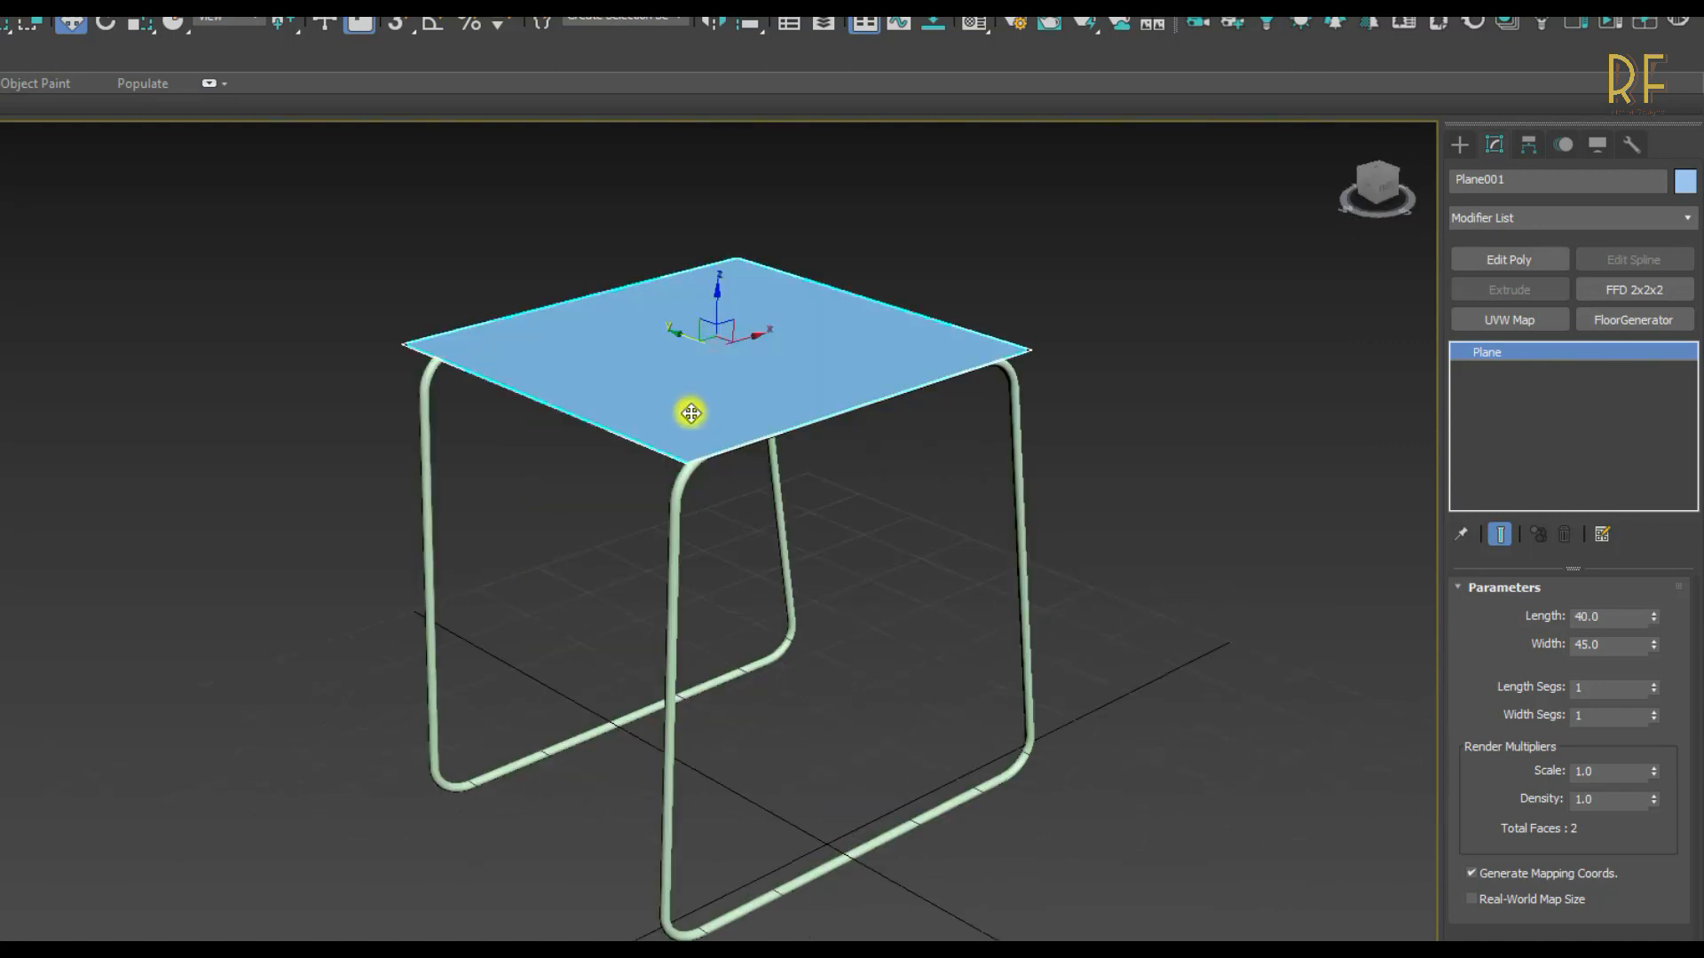
pyautogui.rightClick(691, 413)
pyautogui.moveTo(833, 641)
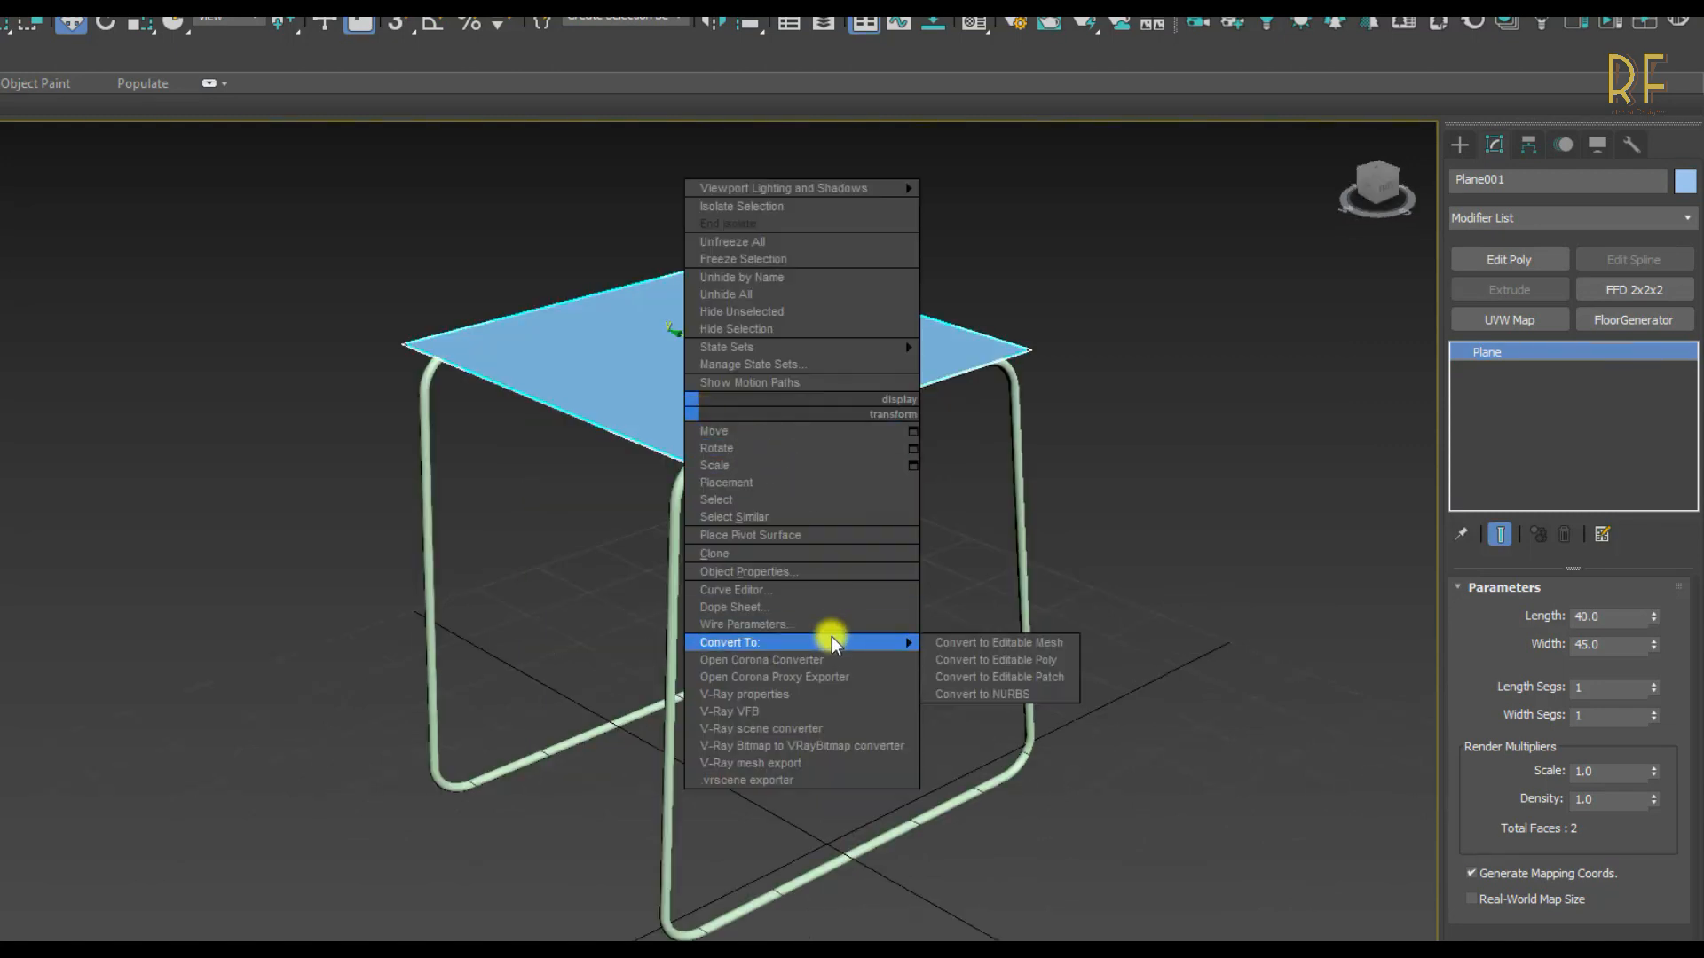
pyautogui.click(986, 661)
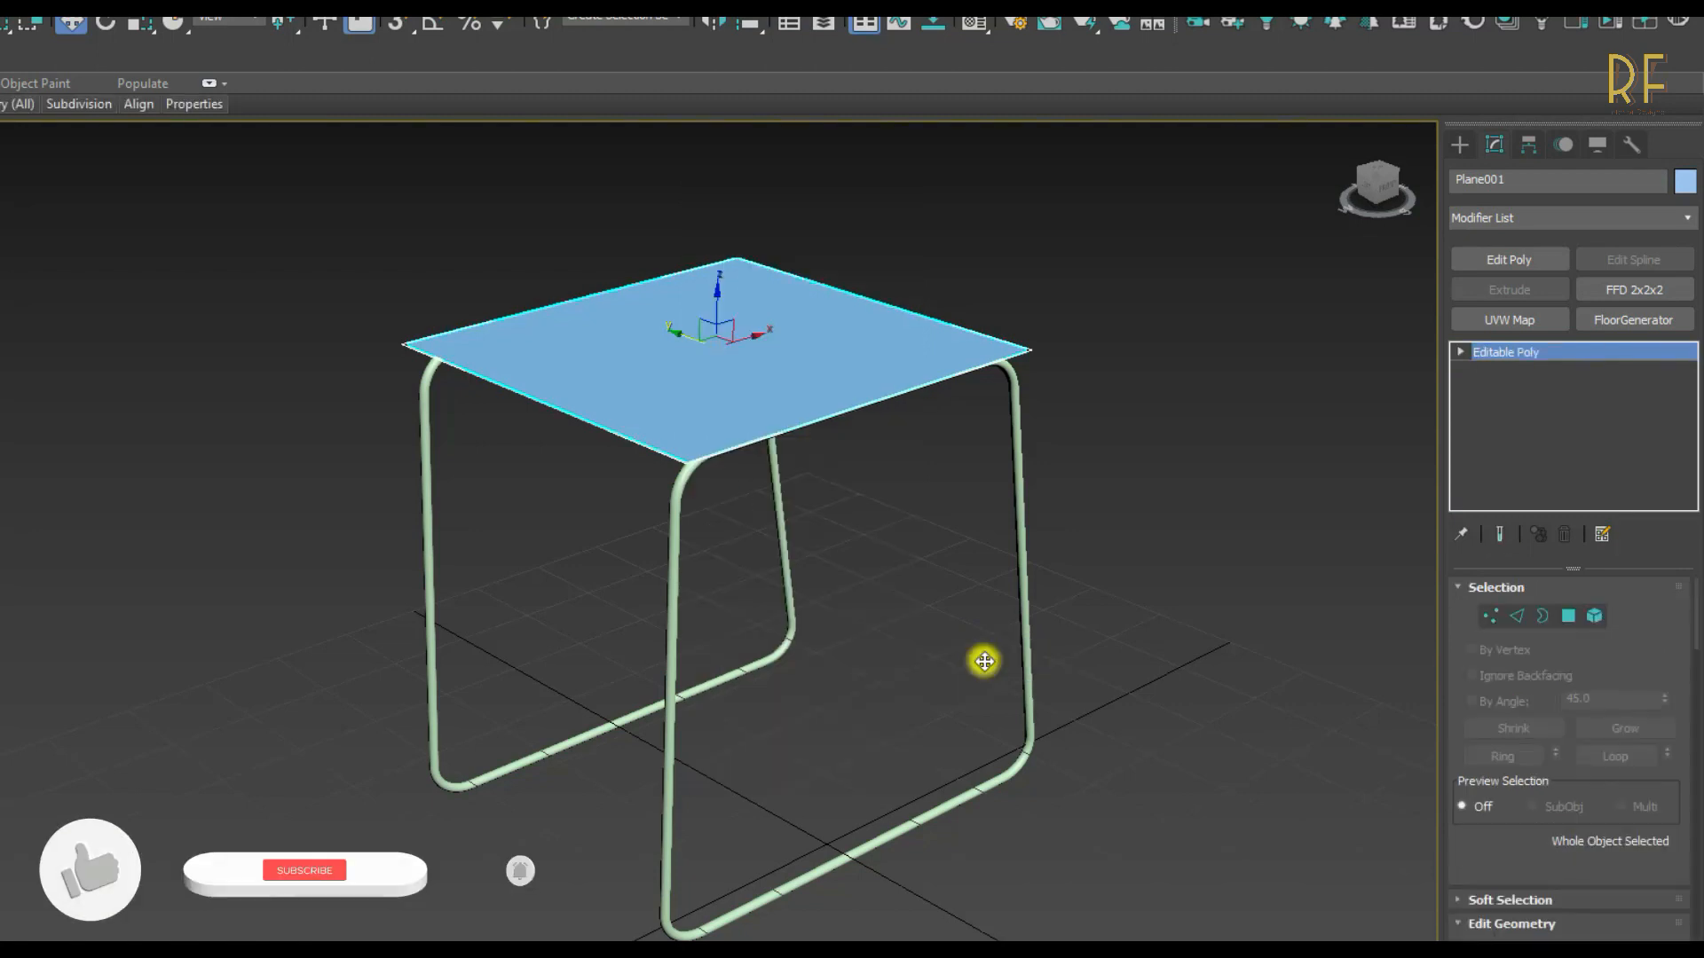
# - Extrude the plane's front edge downward with height -5 and width 0 to form the seat's front lip
pyautogui.click(1517, 616)
pyautogui.click(615, 428)
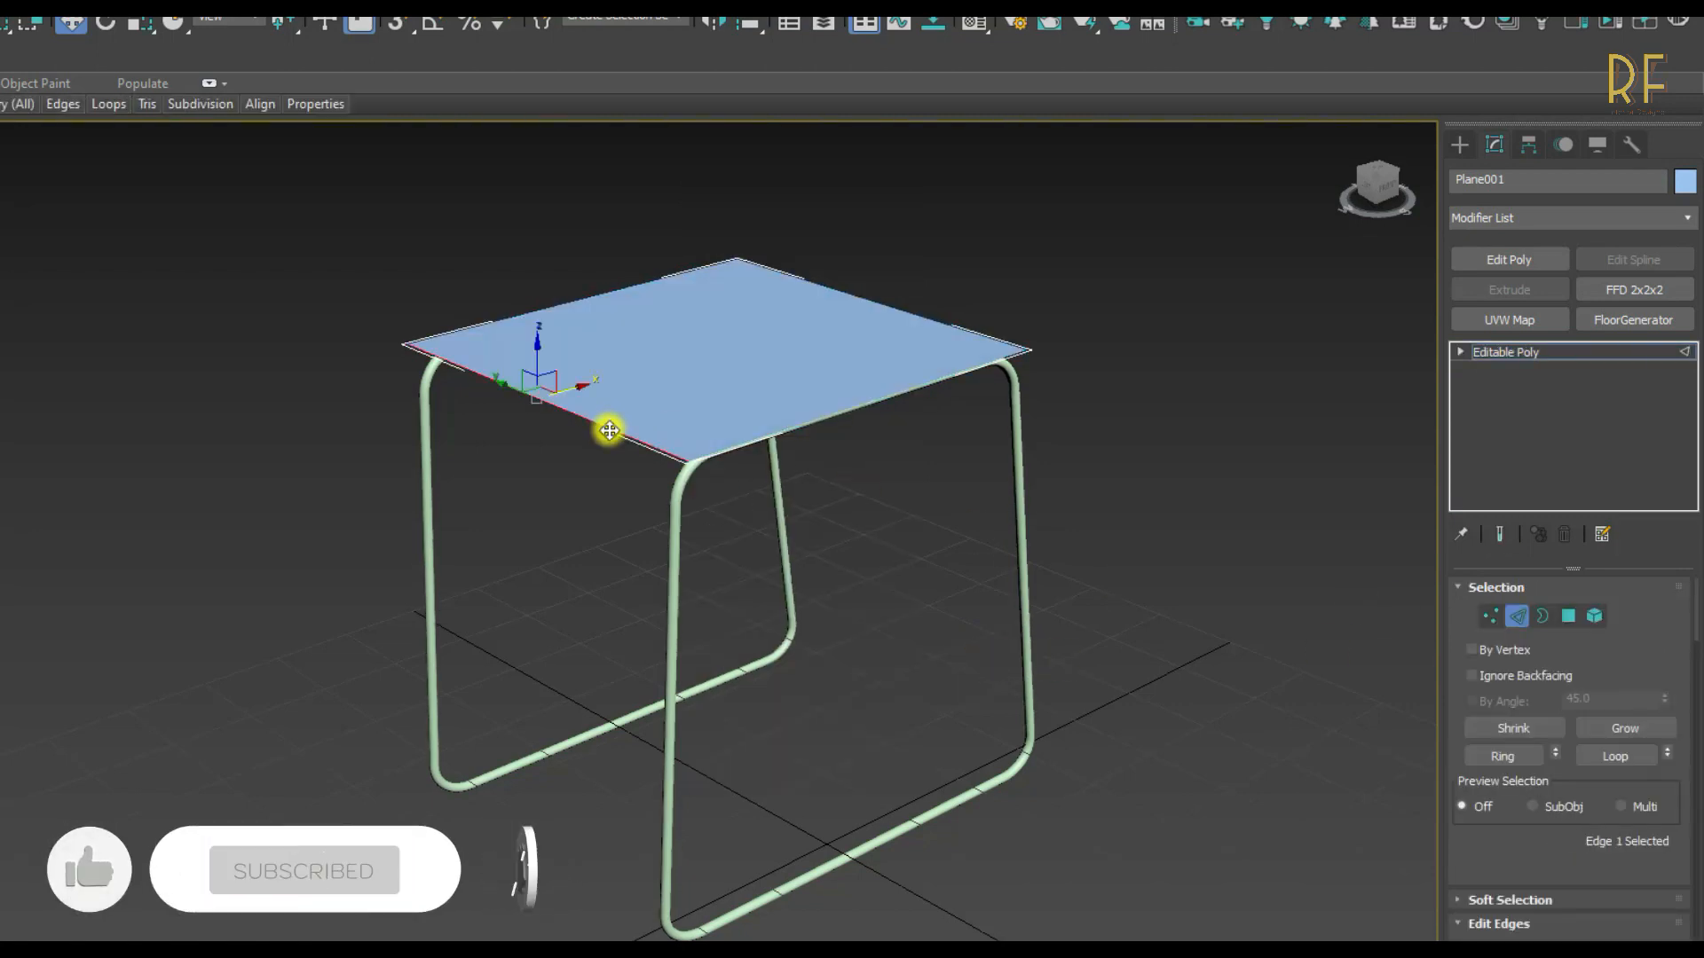
pyautogui.moveTo(1540, 856); pyautogui.dragTo(1537, 593)
pyautogui.click(1554, 755)
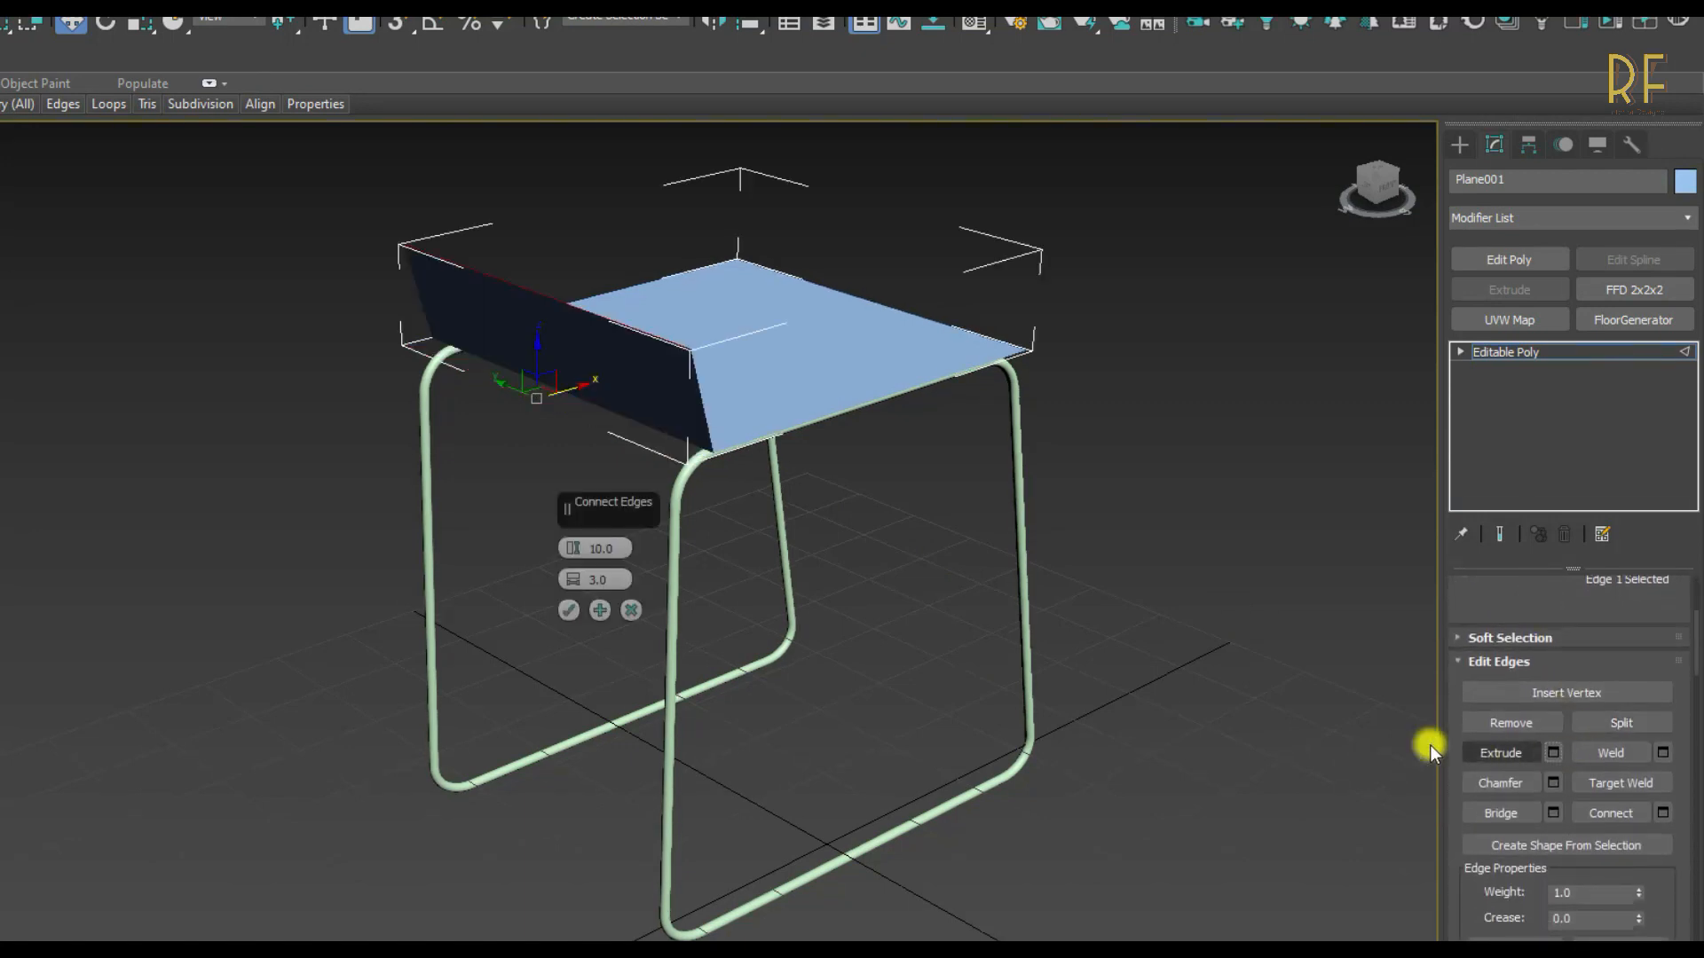
pyautogui.moveTo(614, 550); pyautogui.dragTo(577, 549)
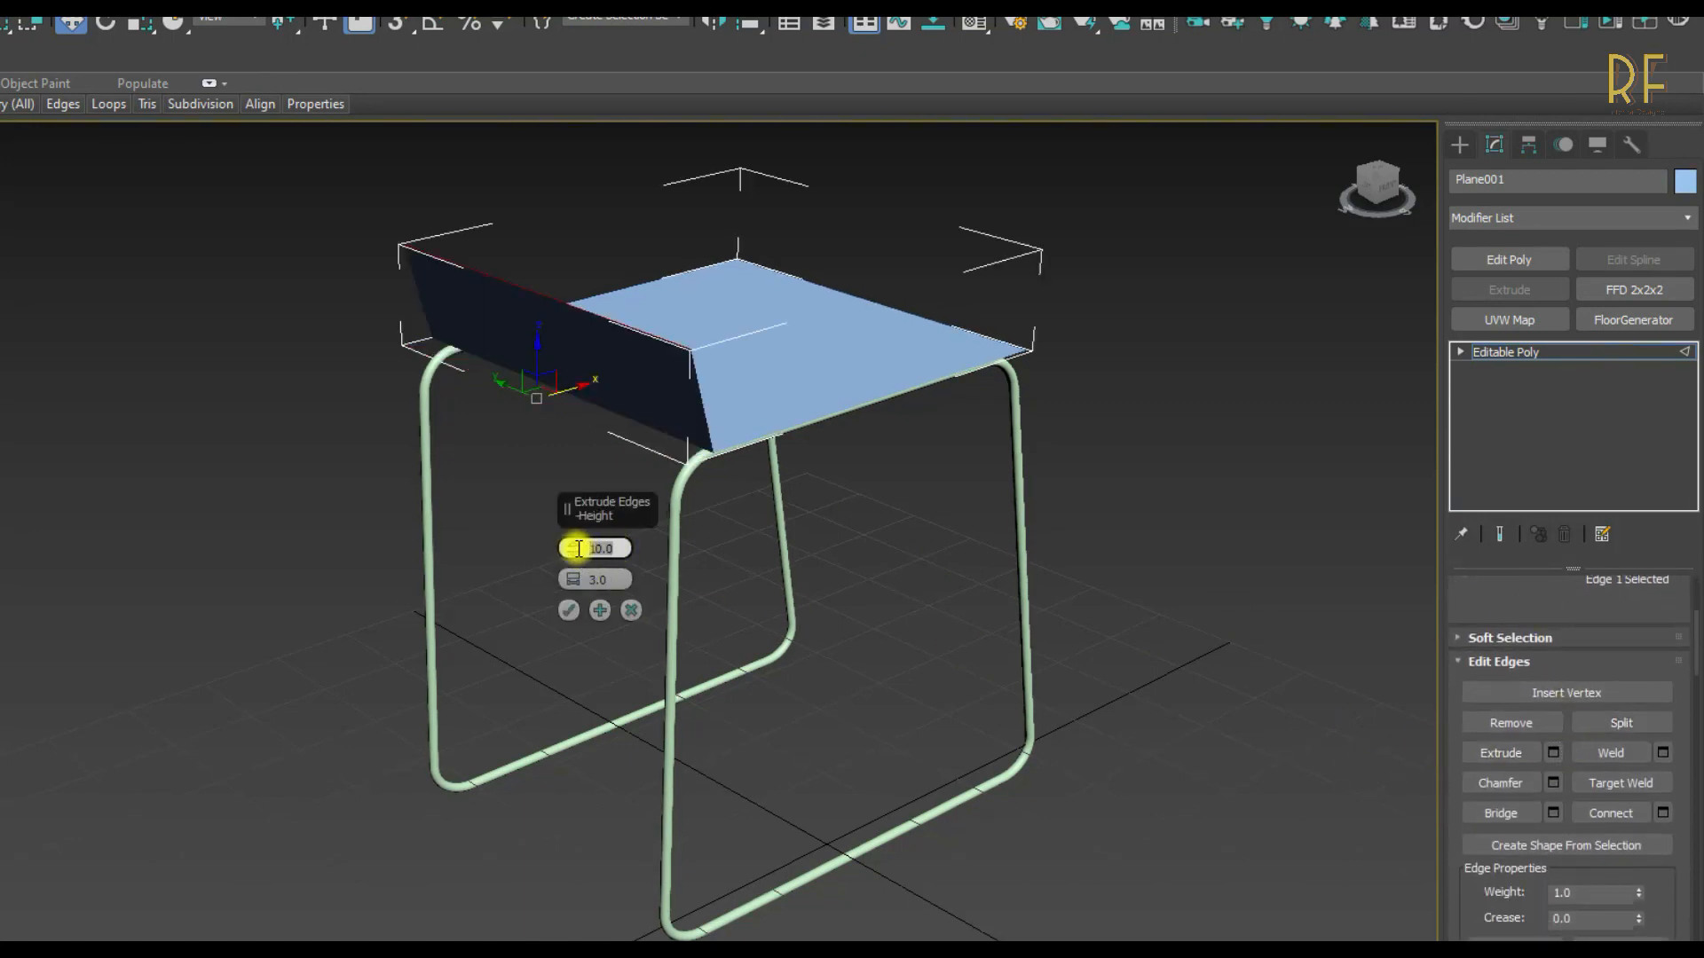
pyautogui.click(607, 579)
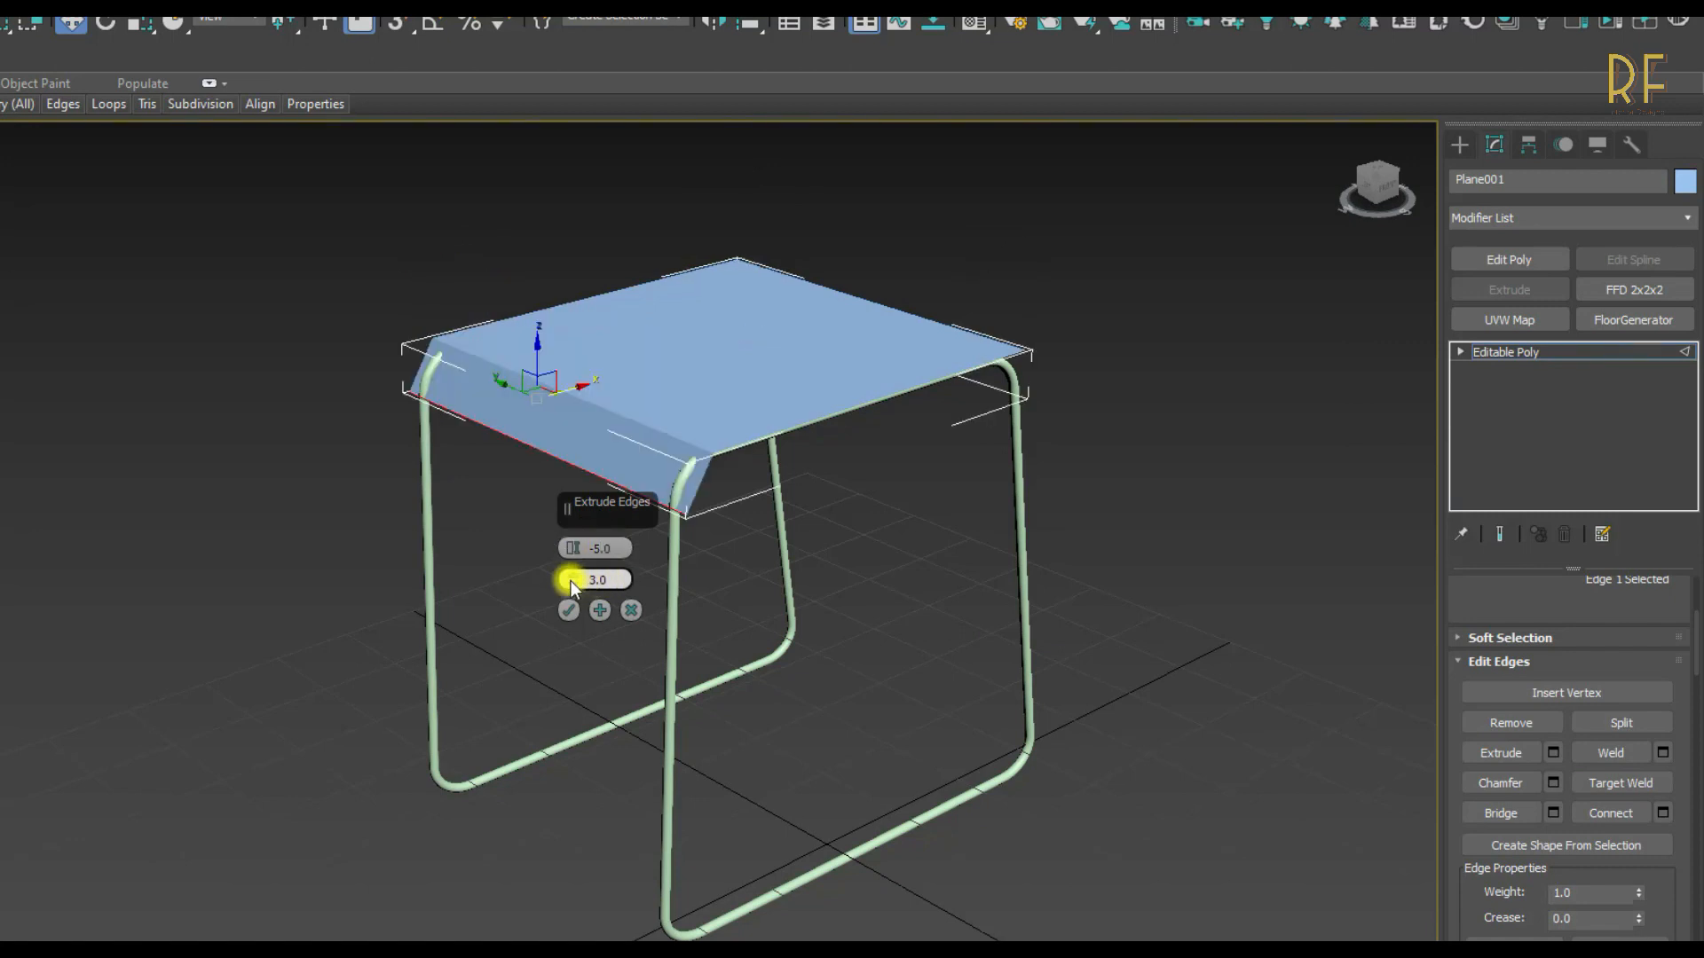
pyautogui.moveTo(573, 582); pyautogui.dragTo(580, 624)
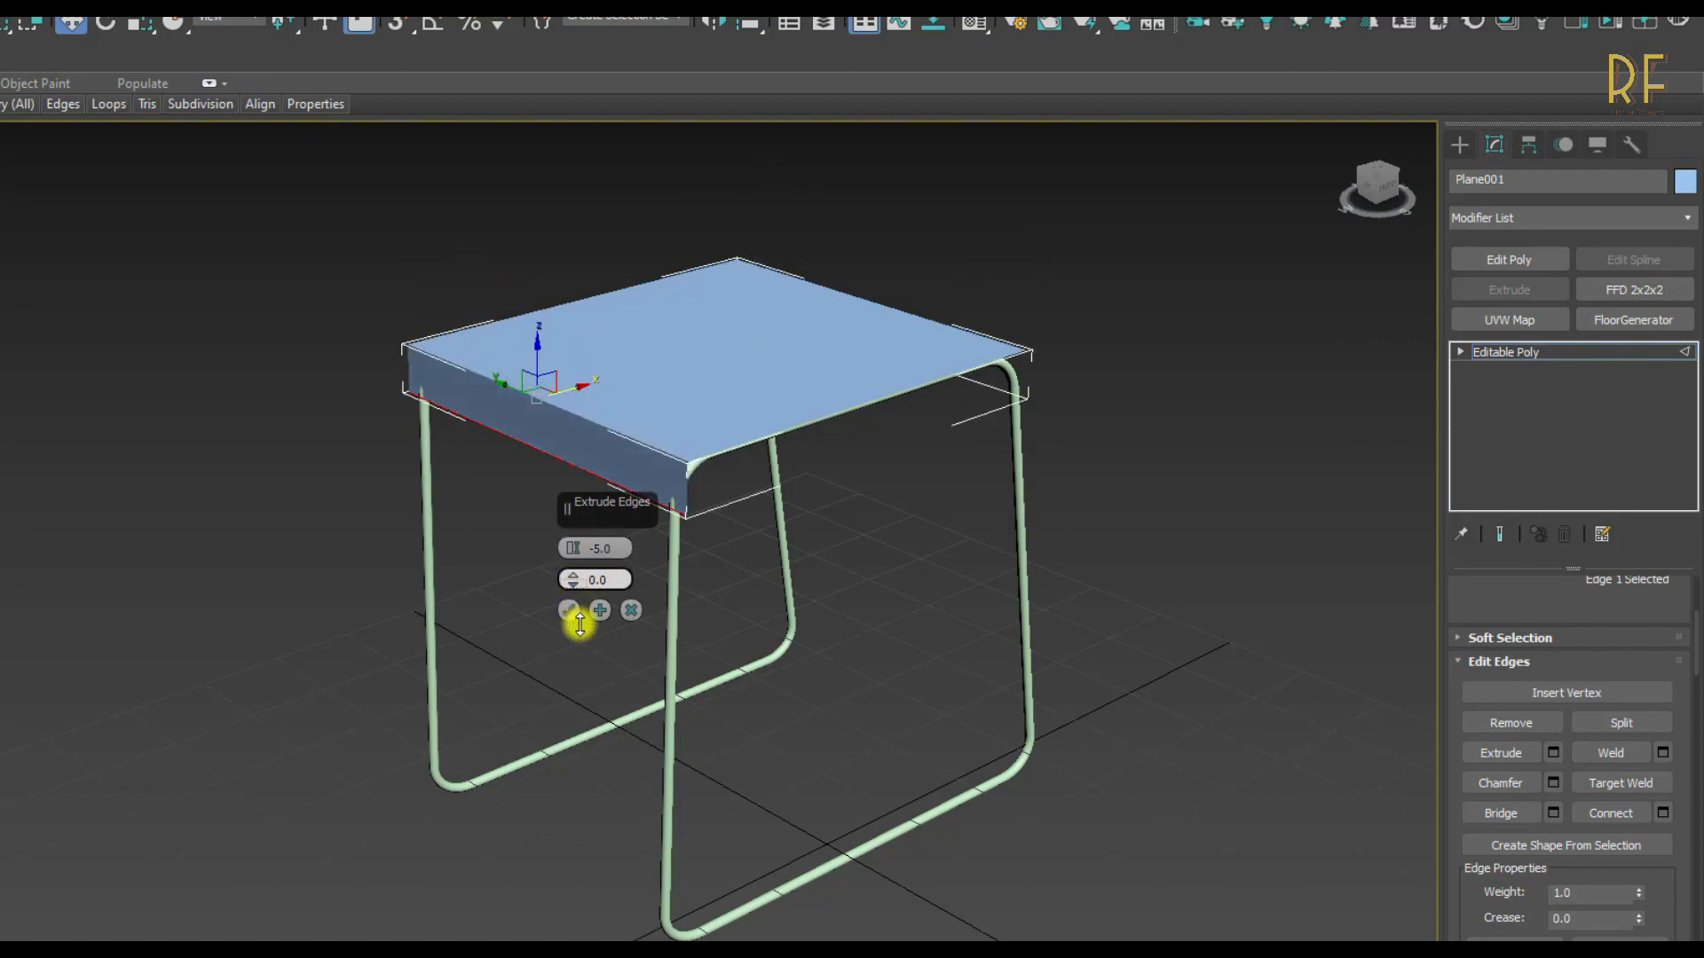
pyautogui.click(567, 610)
# - Chamfer the edge between the seat and its front lip with amount 3 and 3 segments
pyautogui.keyDown('alt'); pyautogui.moveTo(627, 487); pyautogui.dragTo(736, 509, button='middle'); pyautogui.keyUp('alt')
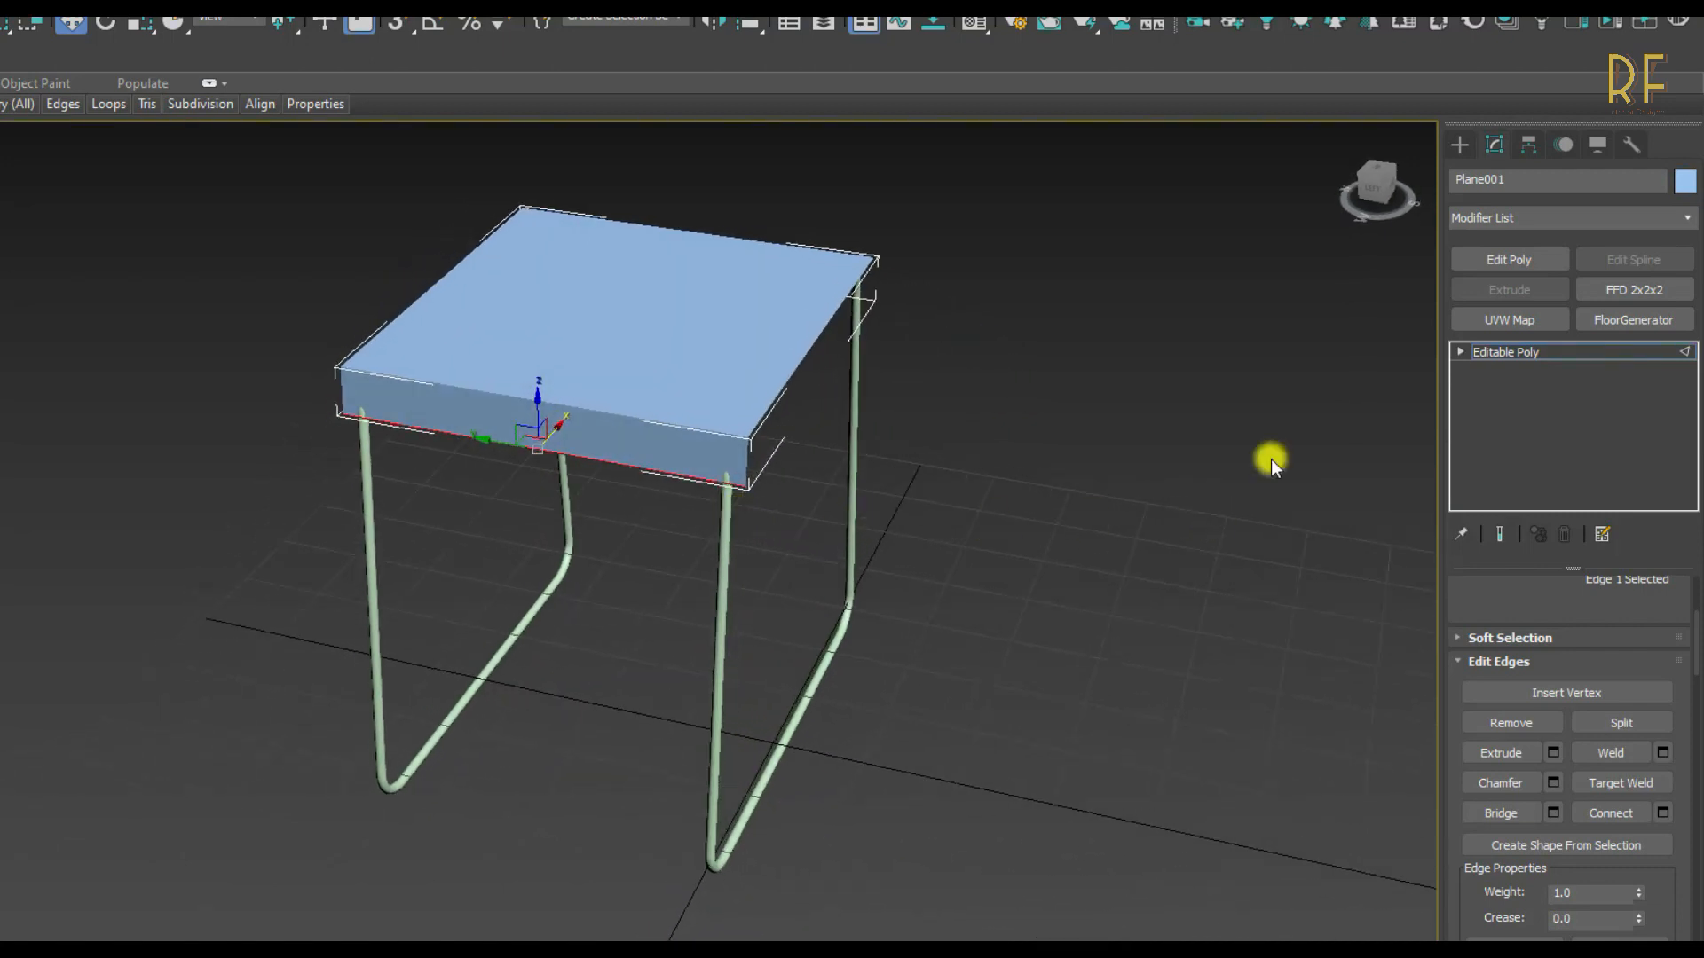
pyautogui.click(653, 419)
pyautogui.keyDown('alt'); pyautogui.moveTo(896, 728); pyautogui.dragTo(798, 703, button='middle'); pyautogui.keyUp('alt')
pyautogui.click(1553, 783)
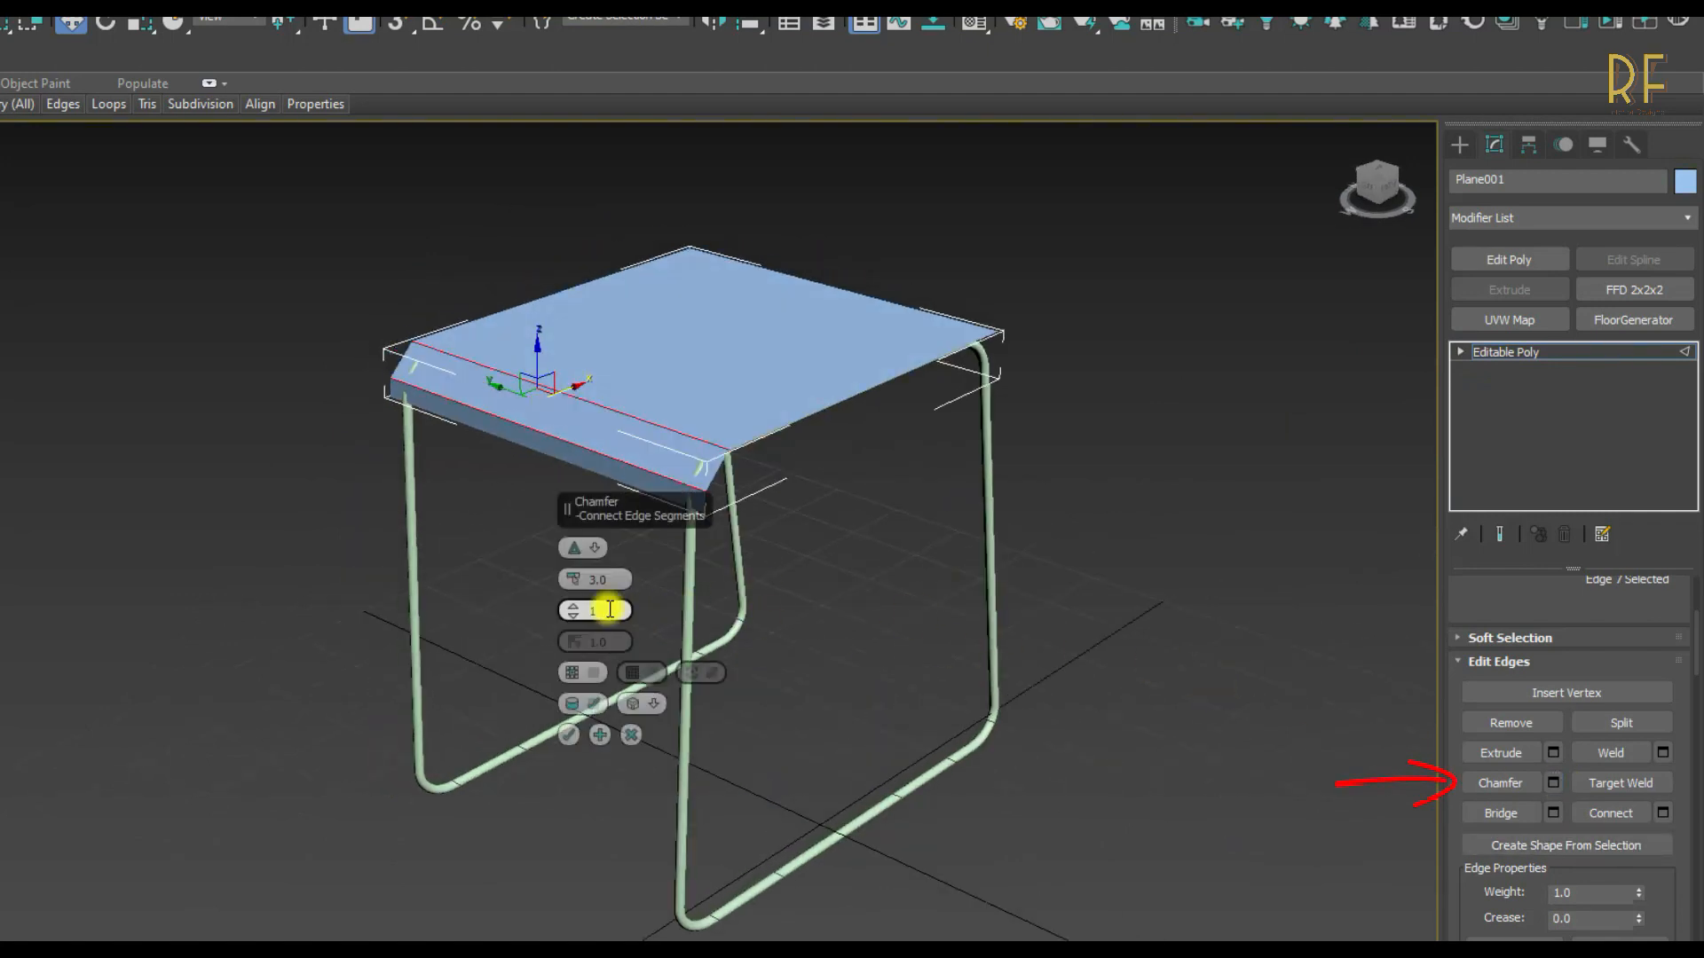
pyautogui.doubleClick(608, 612)
pyautogui.write('3')
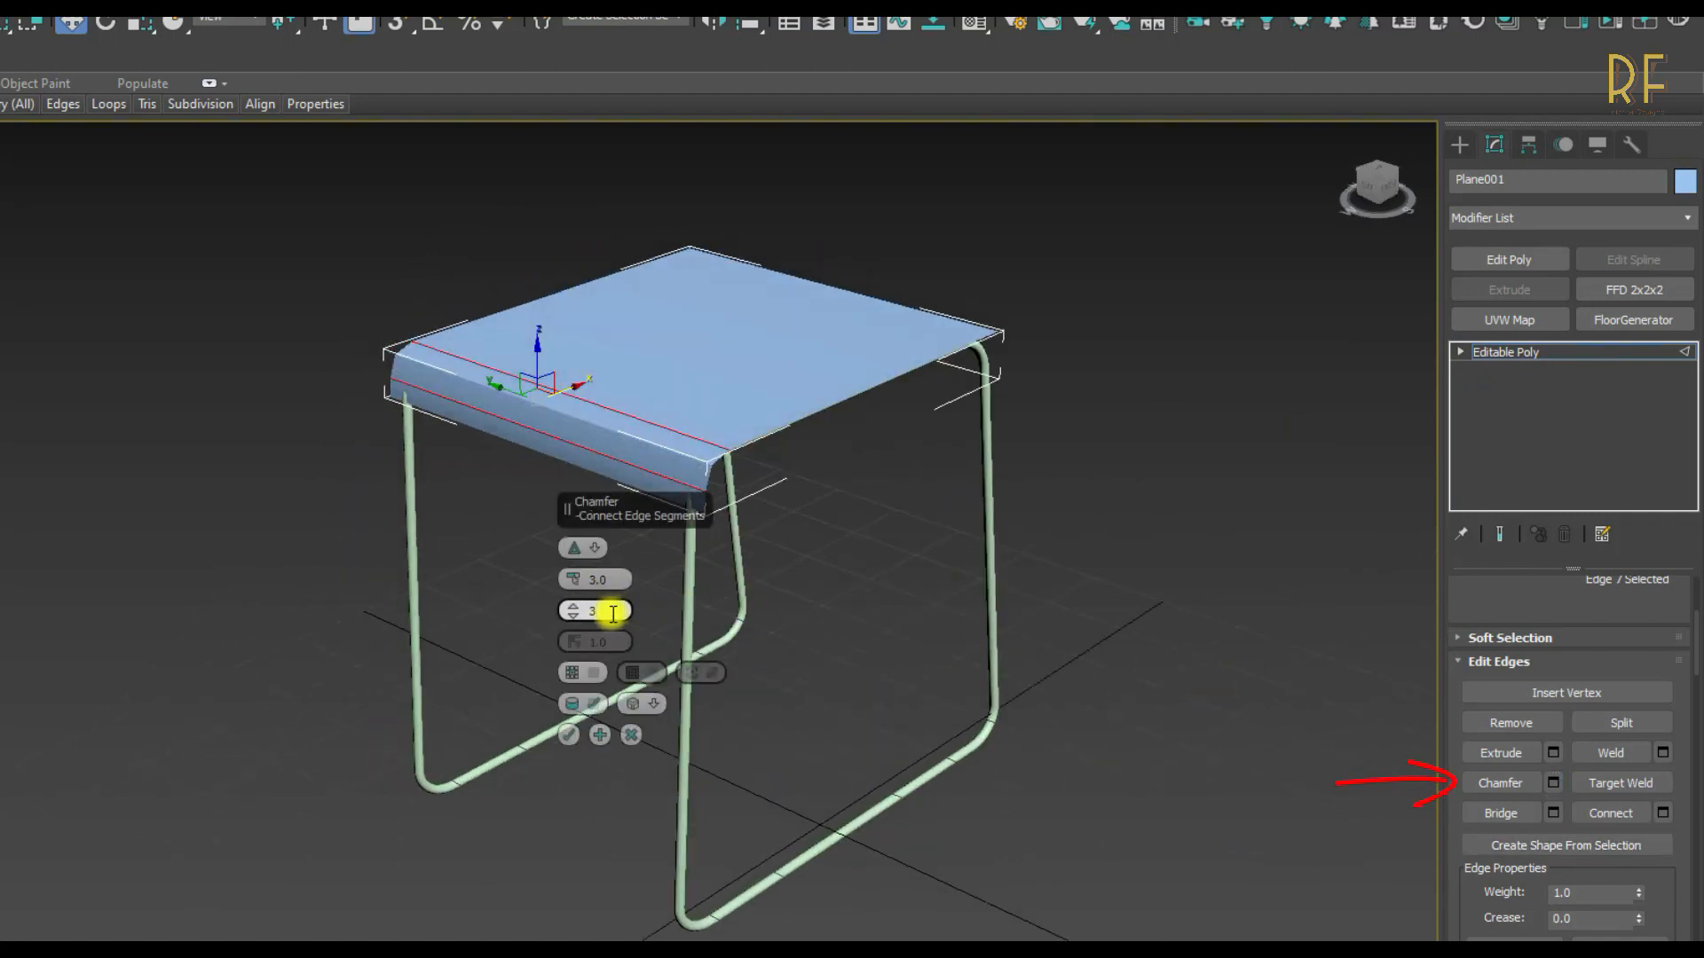
pyautogui.press('Return')
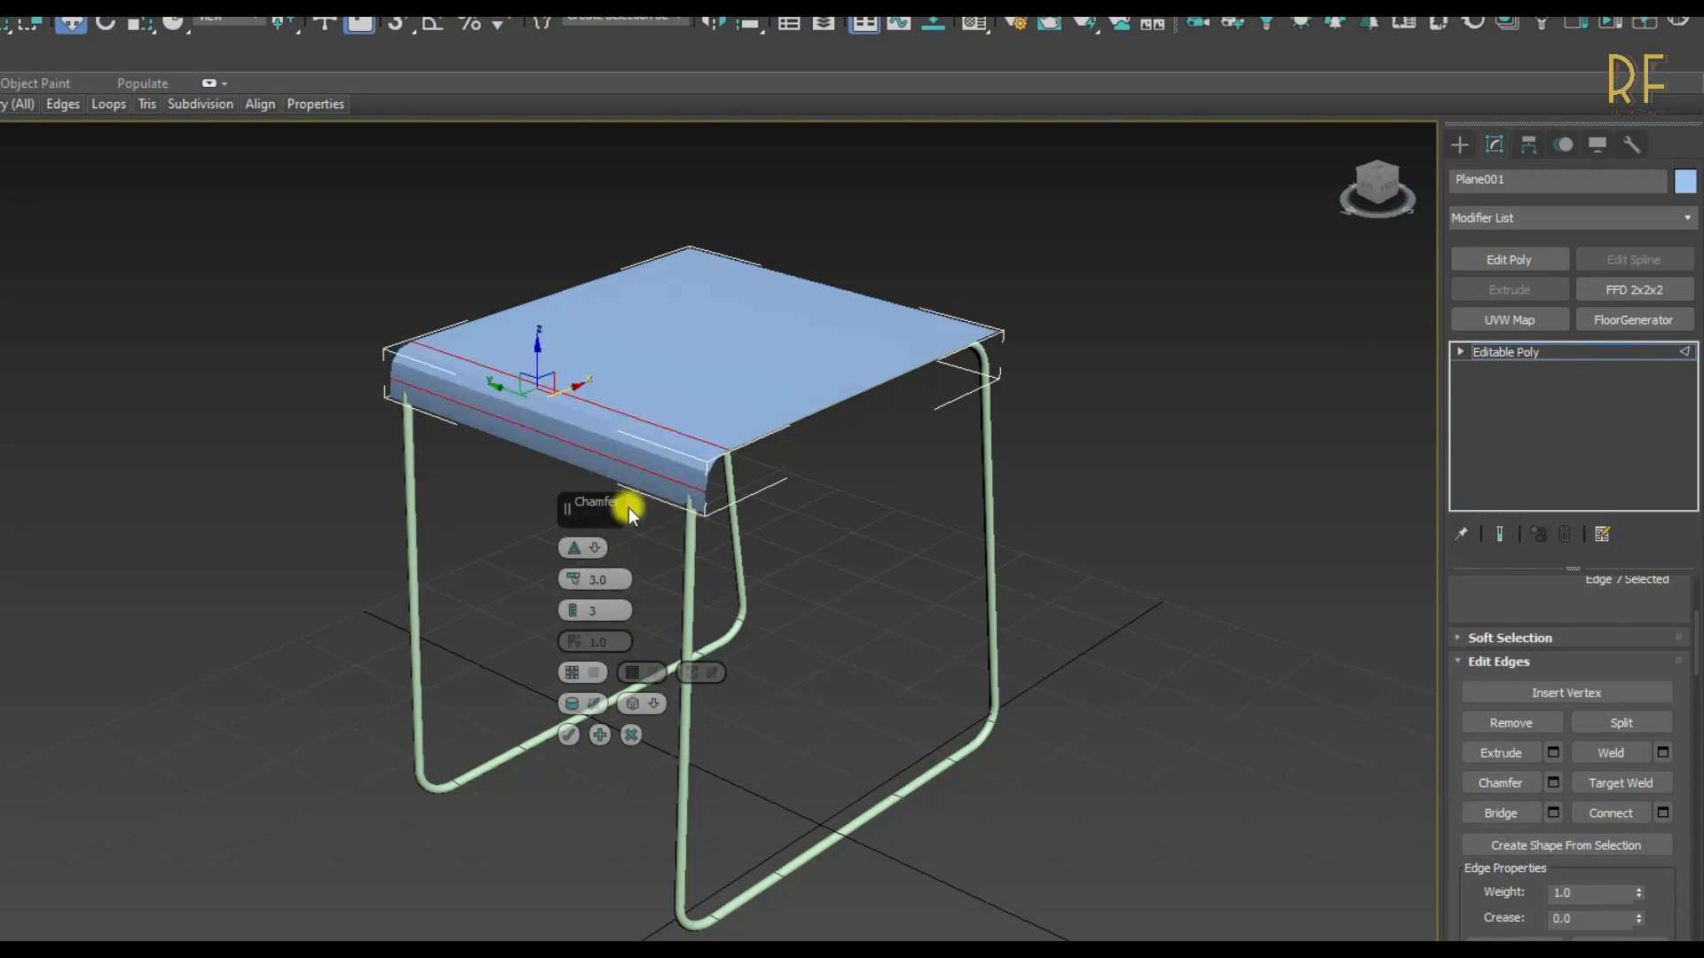
pyautogui.click(569, 734)
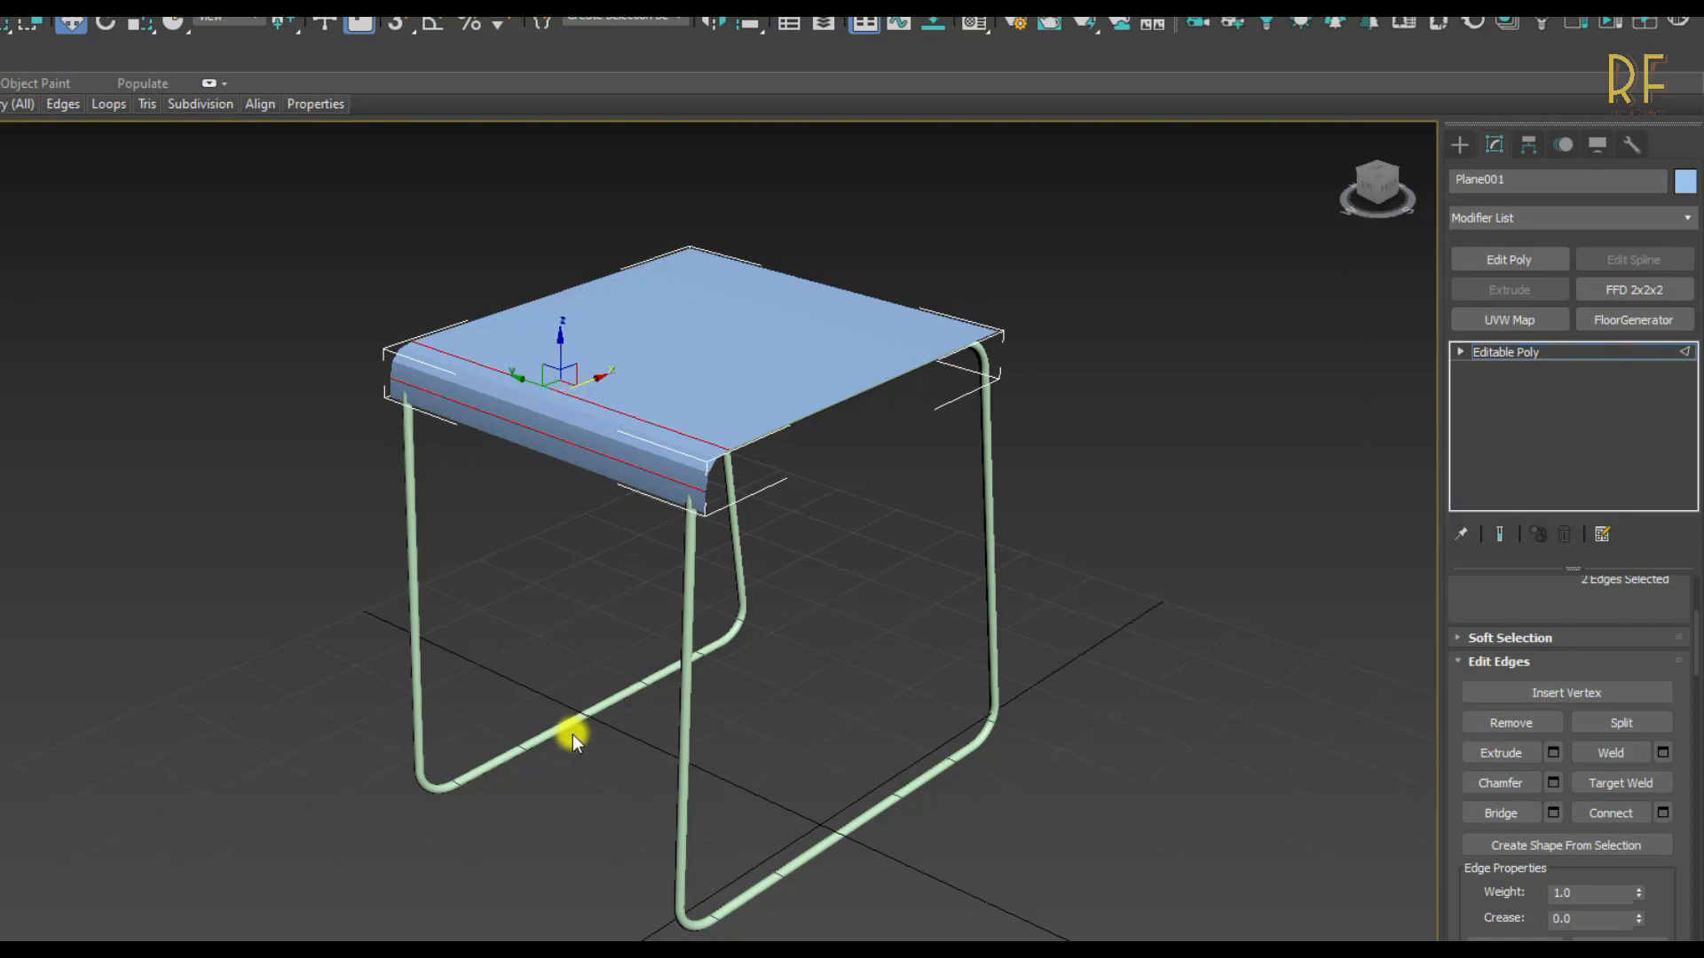
# - Extrude the seat's rear edge upward with height 40 and width 0 to form the backrest
pyautogui.click(930, 311)
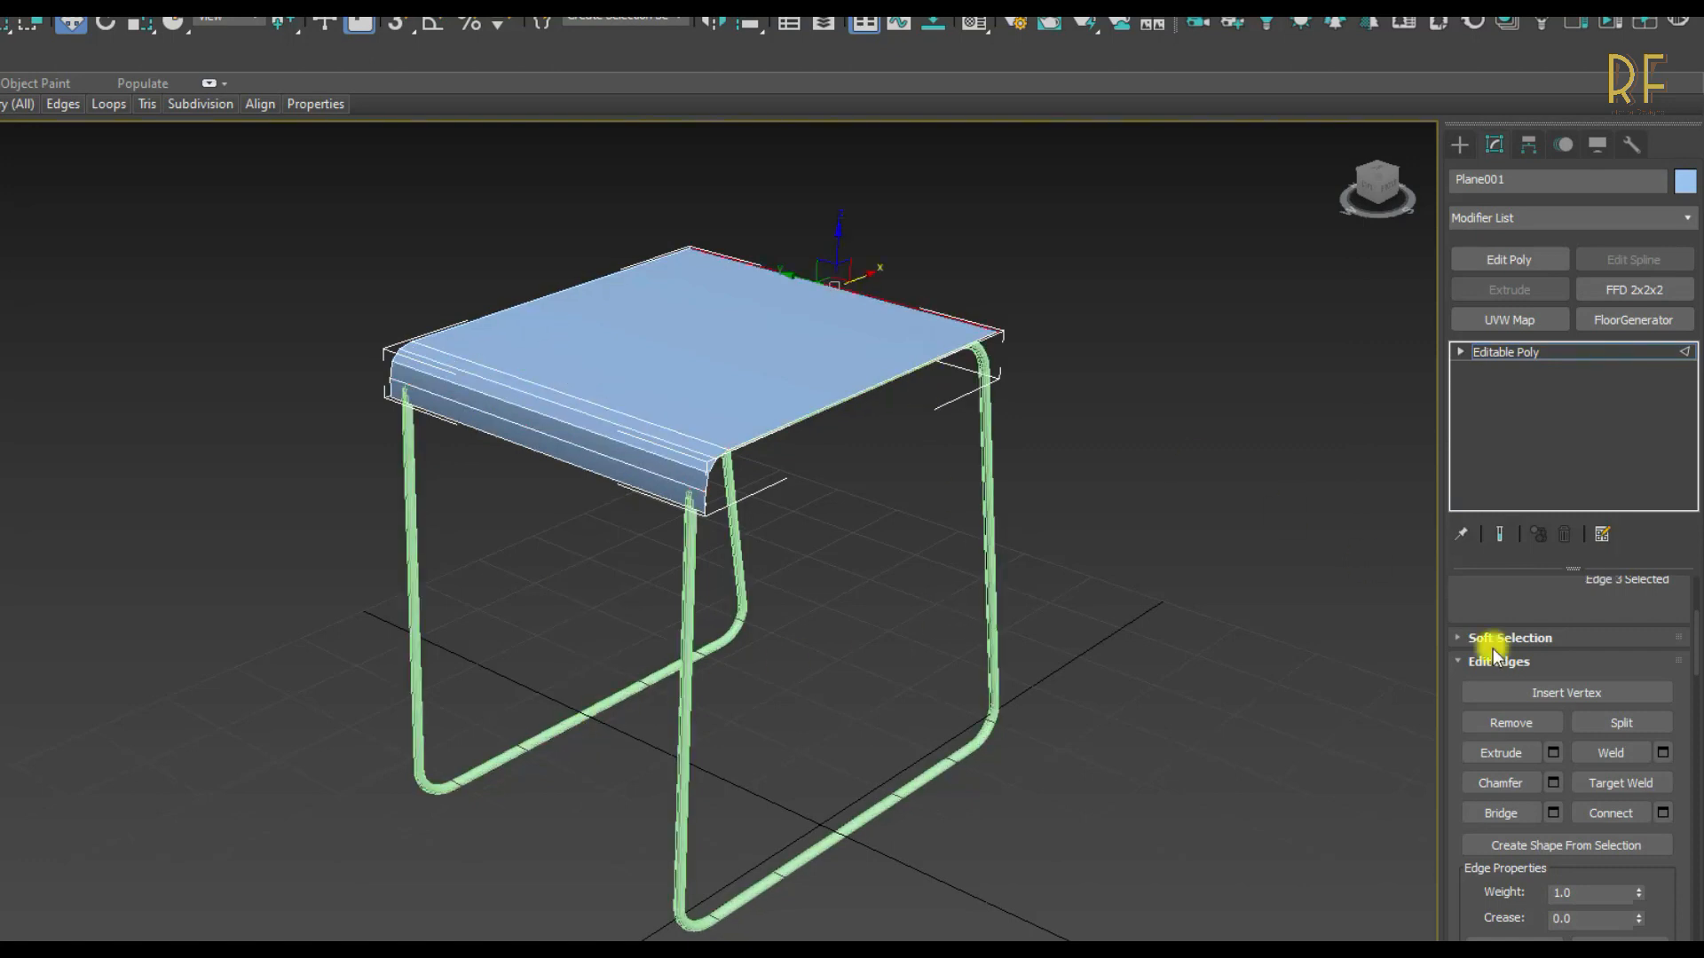
pyautogui.click(1553, 753)
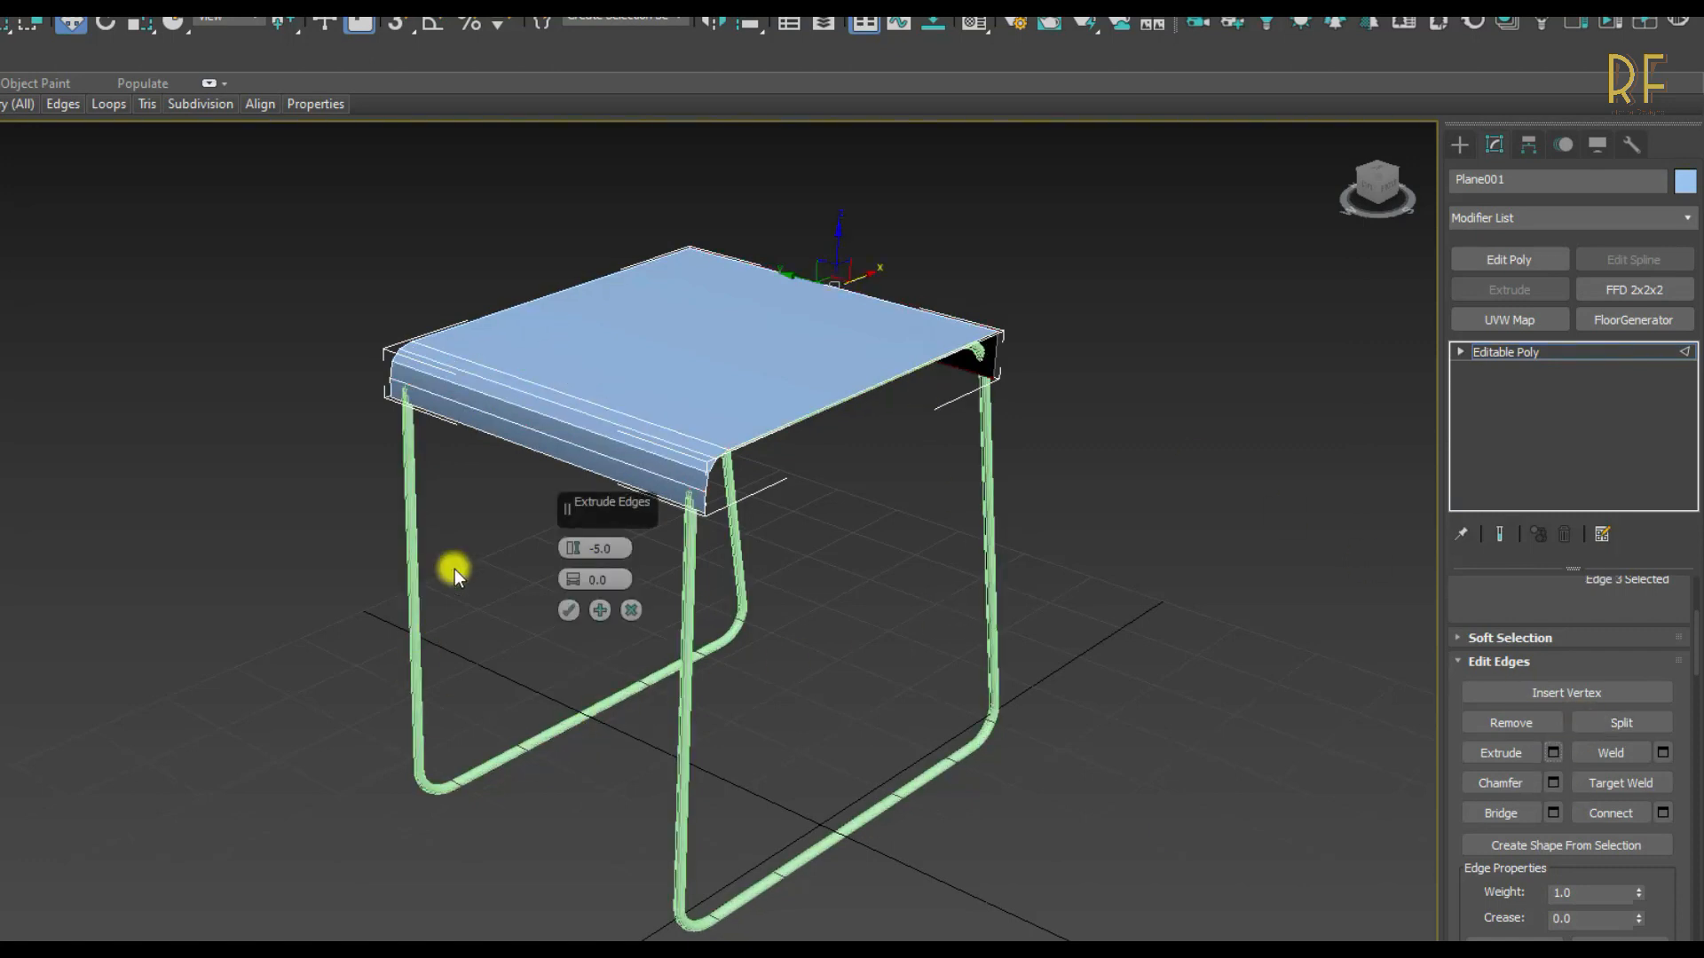
pyautogui.moveTo(617, 550); pyautogui.dragTo(585, 552)
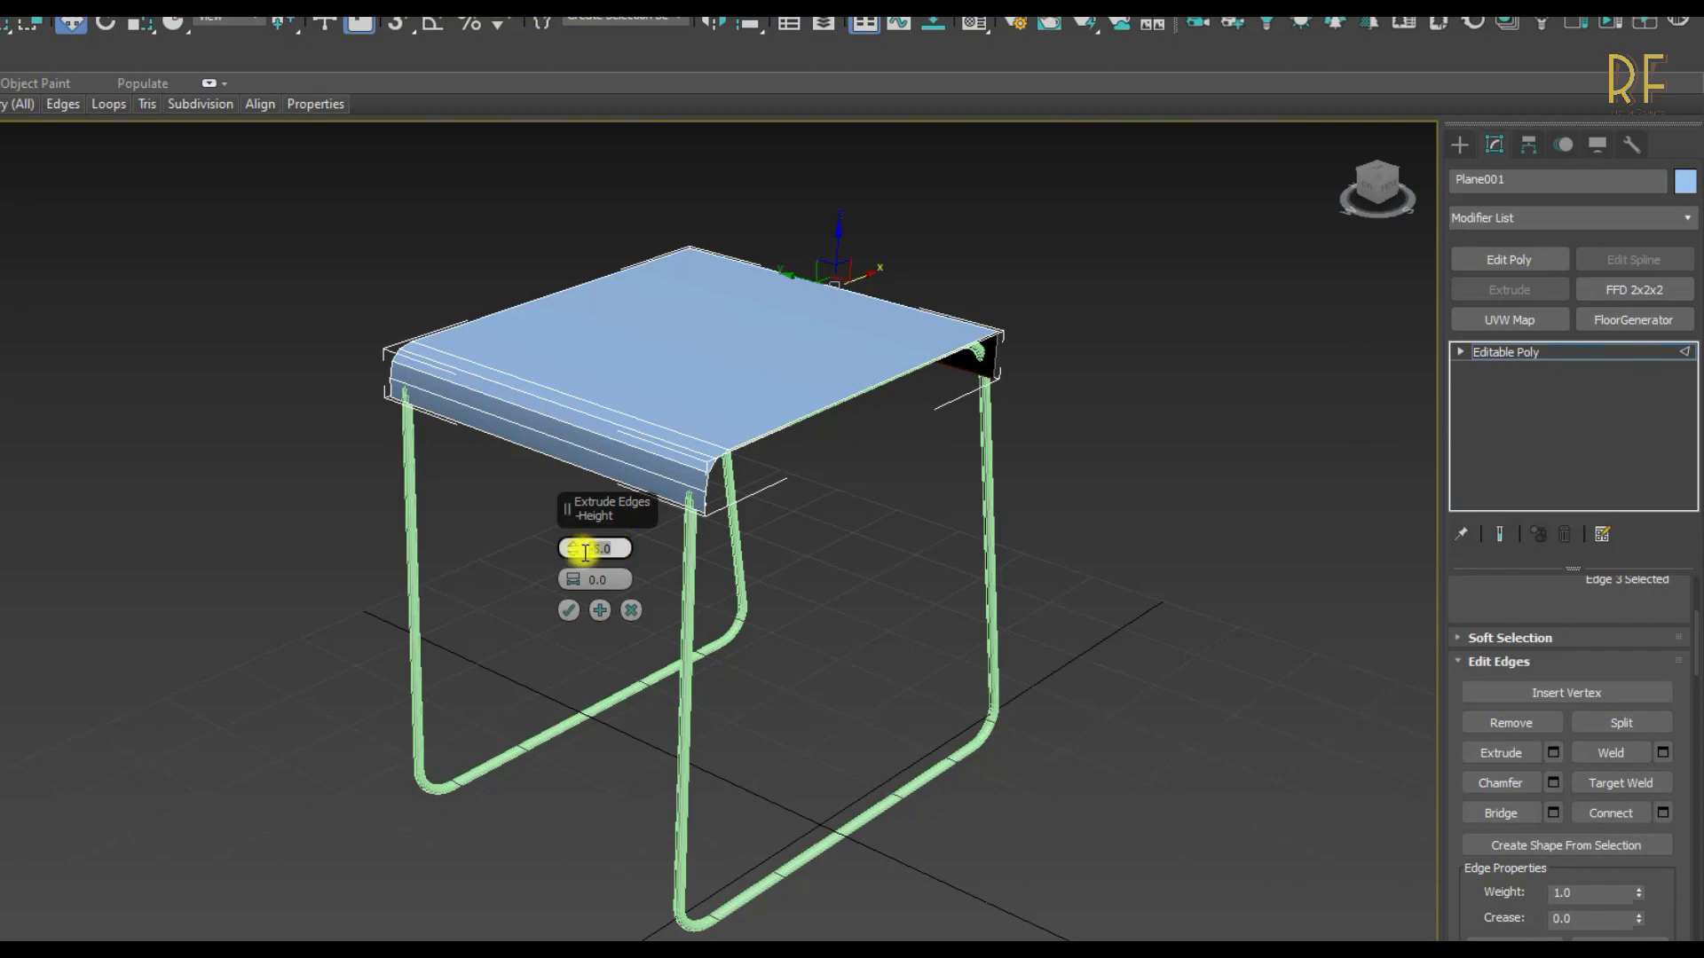
pyautogui.press('Return')
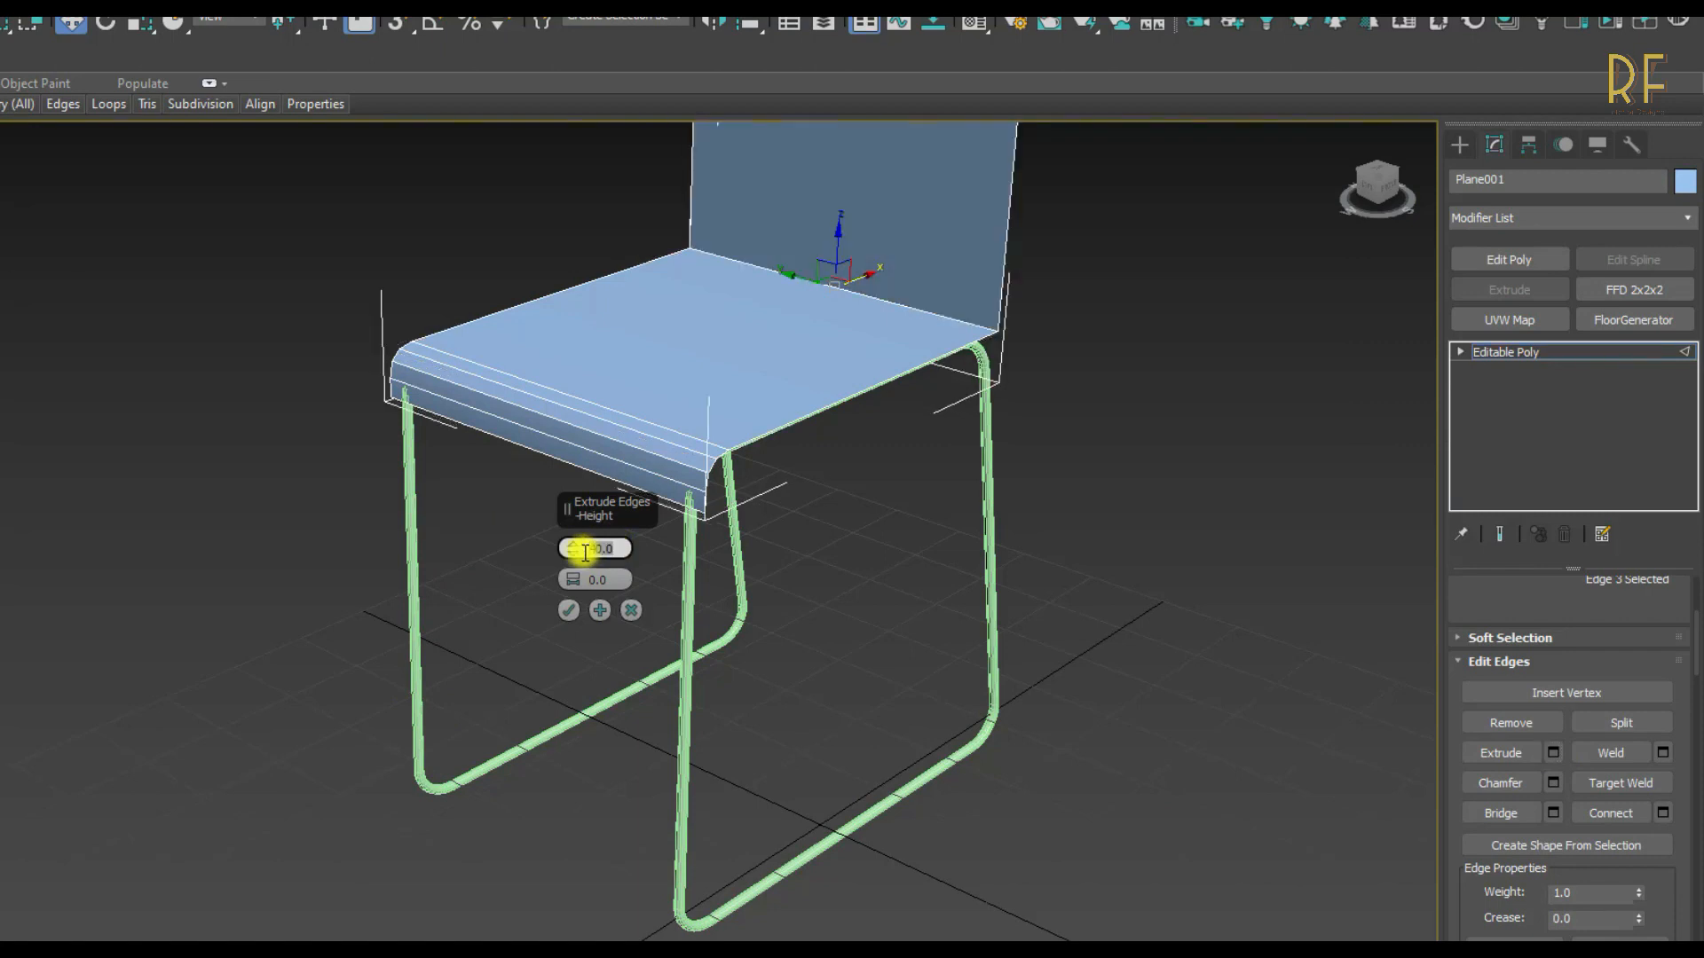
pyautogui.keyDown('alt'); pyautogui.moveTo(1108, 498); pyautogui.dragTo(1110, 657, button='middle'); pyautogui.keyUp('alt')
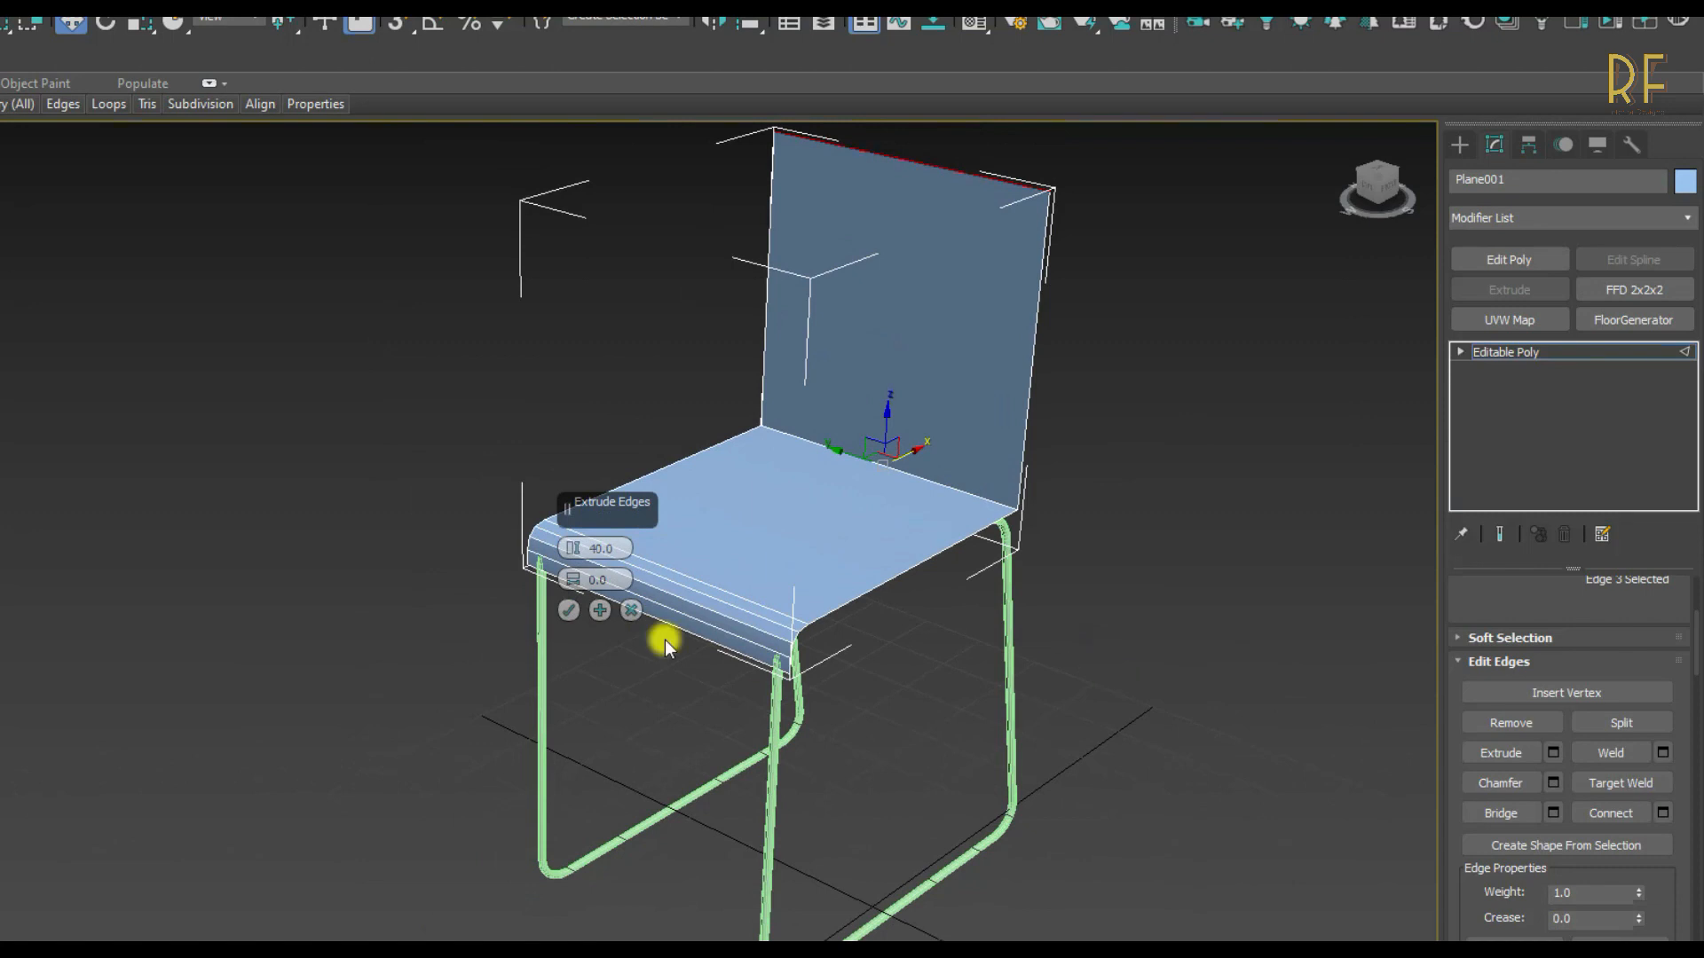
pyautogui.click(568, 610)
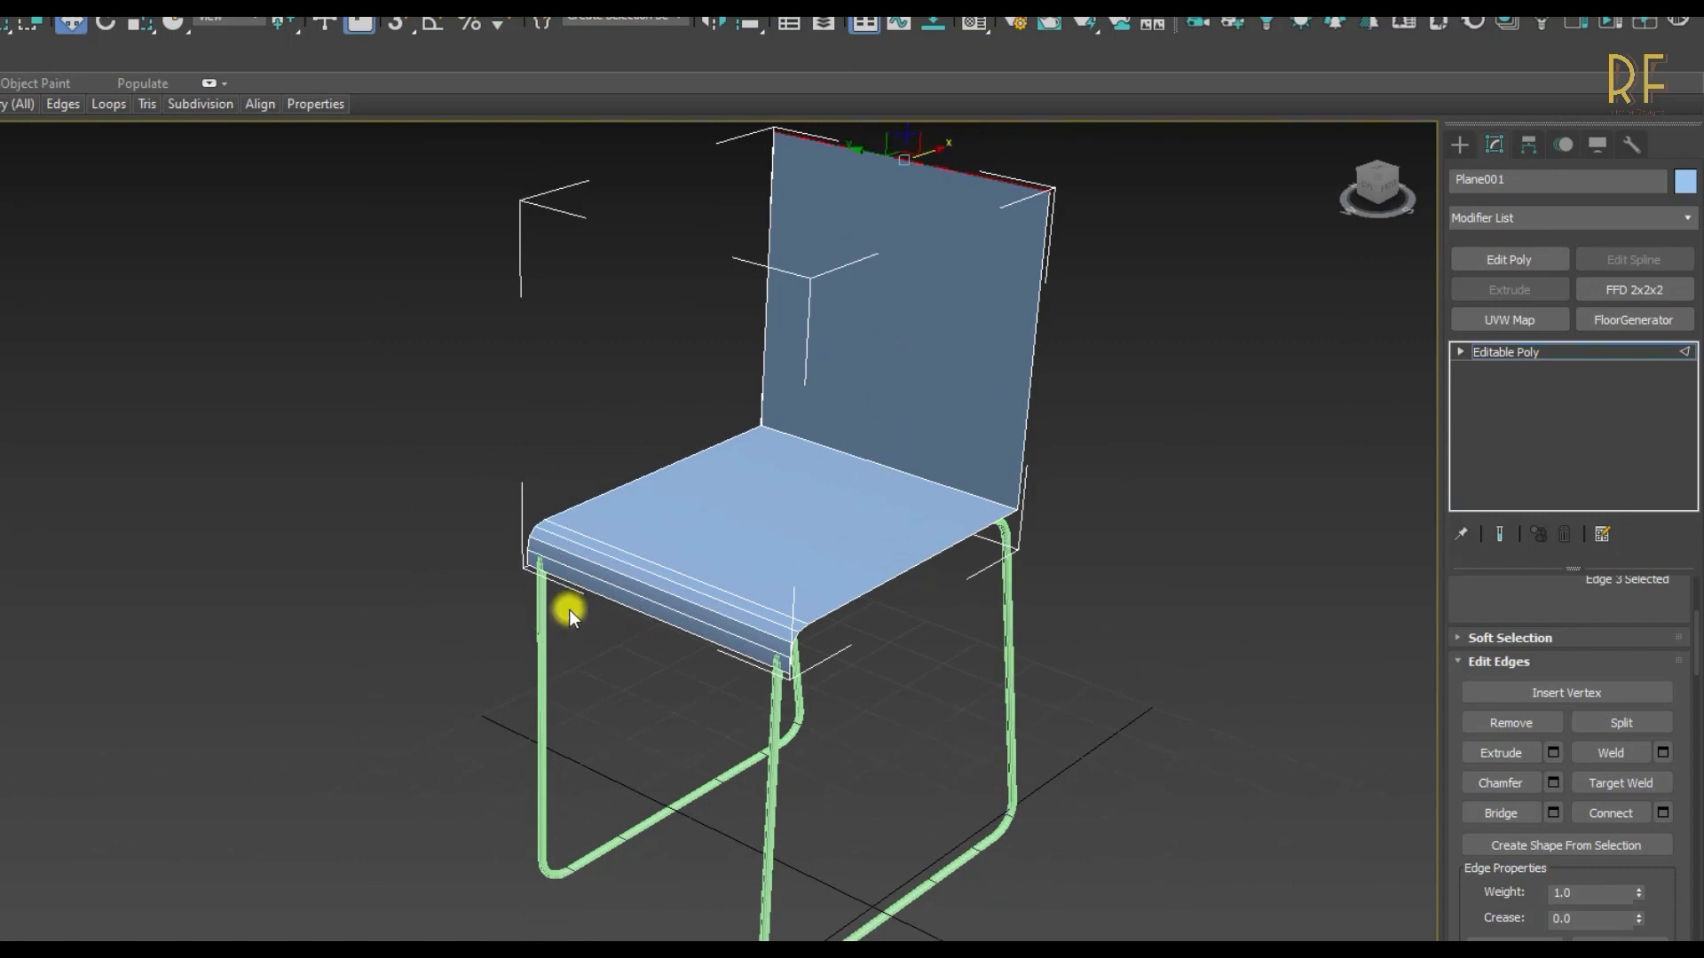
# - Move the backrest's two upper vertices backward along X so the backrest leans back
pyautogui.click(1461, 351)
pyautogui.click(1497, 371)
pyautogui.keyDown('alt'); pyautogui.moveTo(1131, 534); pyautogui.dragTo(988, 222, button='middle'); pyautogui.keyUp('alt')
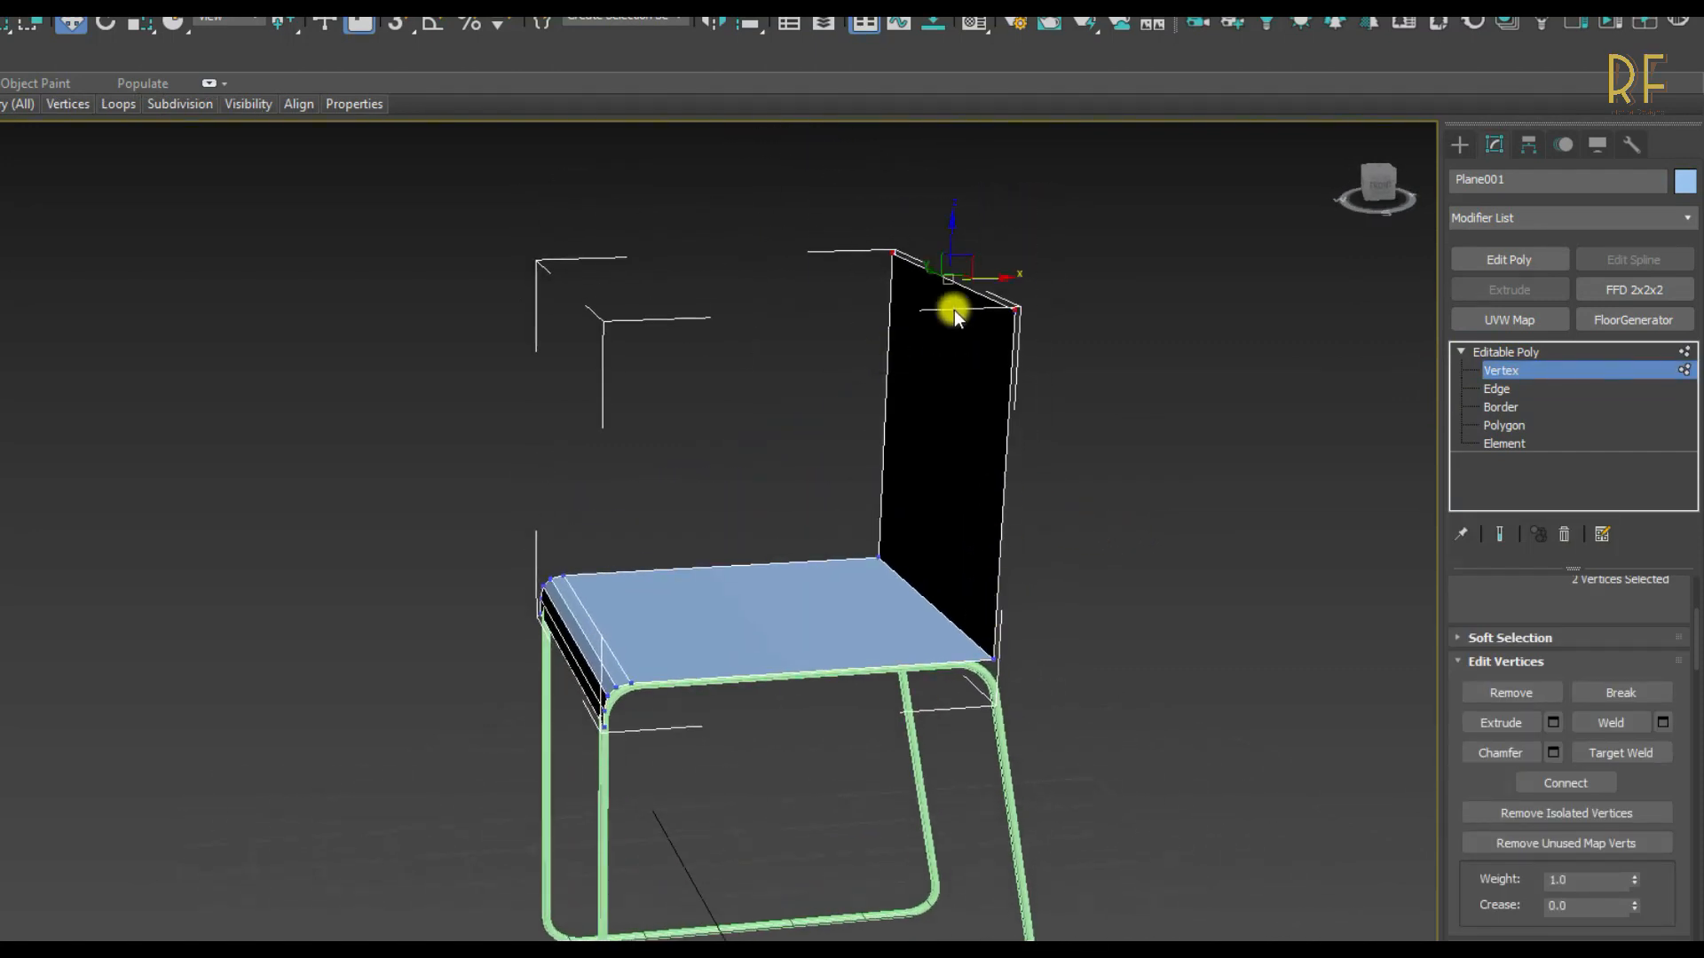
pyautogui.moveTo(1001, 278); pyautogui.dragTo(1053, 278)
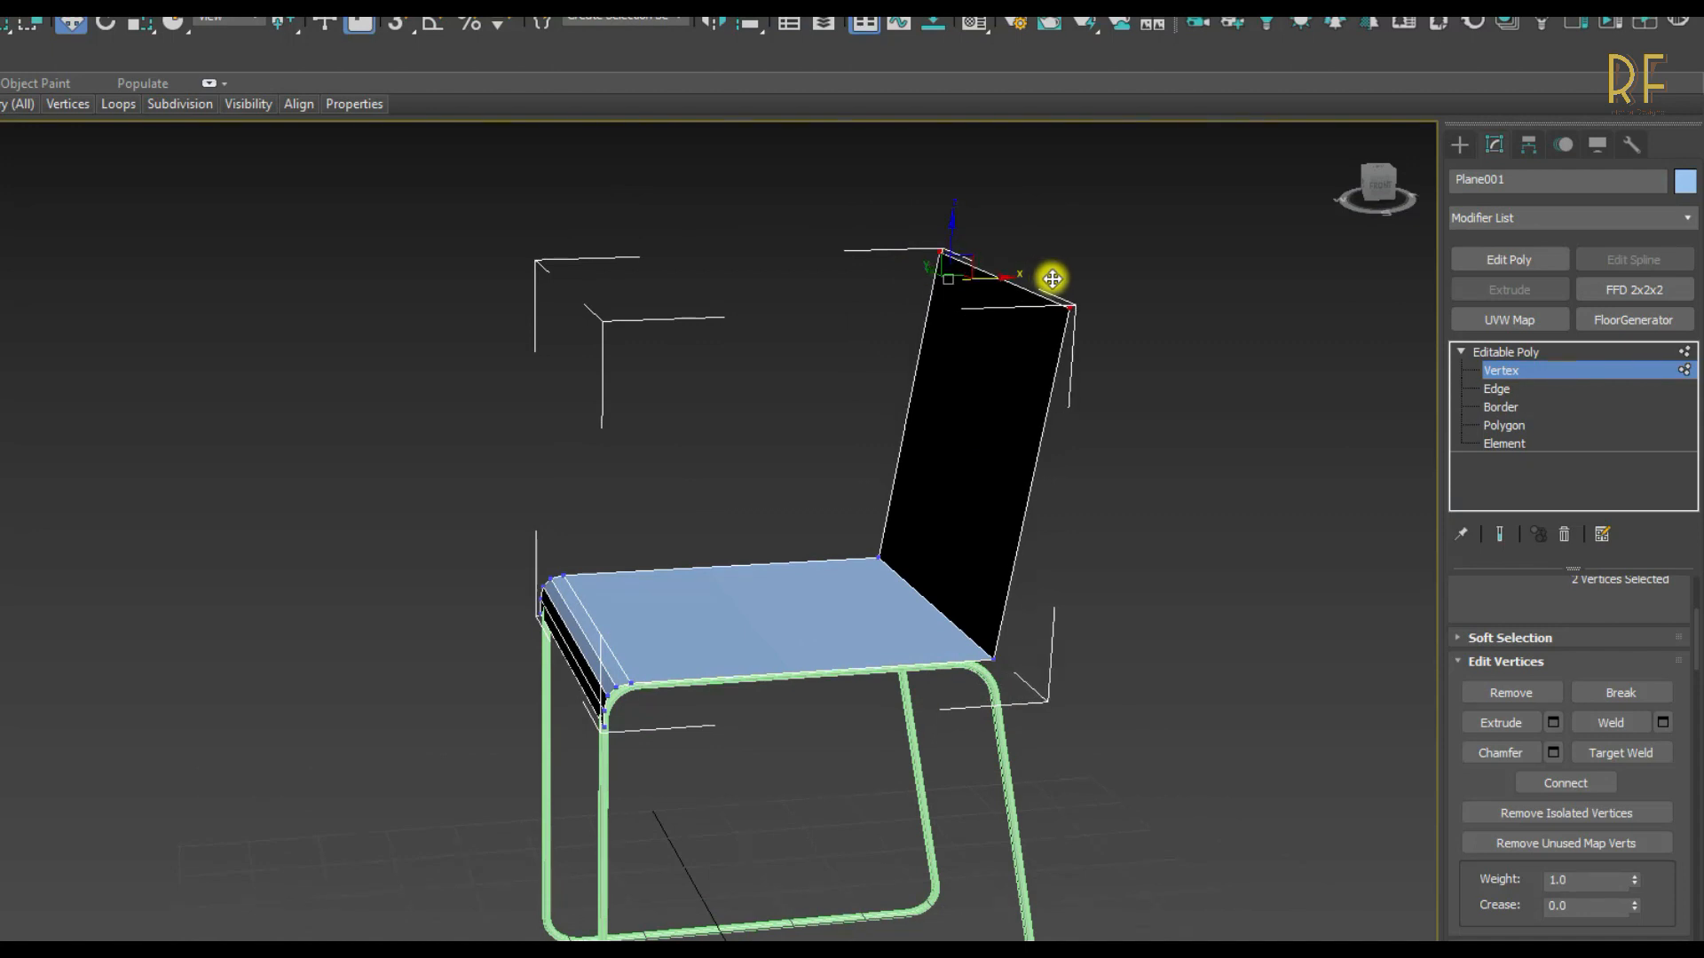
# - Scale the backrest's two upper vertices closer together along Y so it tapers upward, and leave vertex editing
pyautogui.keyDown('alt'); pyautogui.moveTo(1145, 546); pyautogui.dragTo(917, 519, button='middle'); pyautogui.keyUp('alt')
pyautogui.click(139, 84)
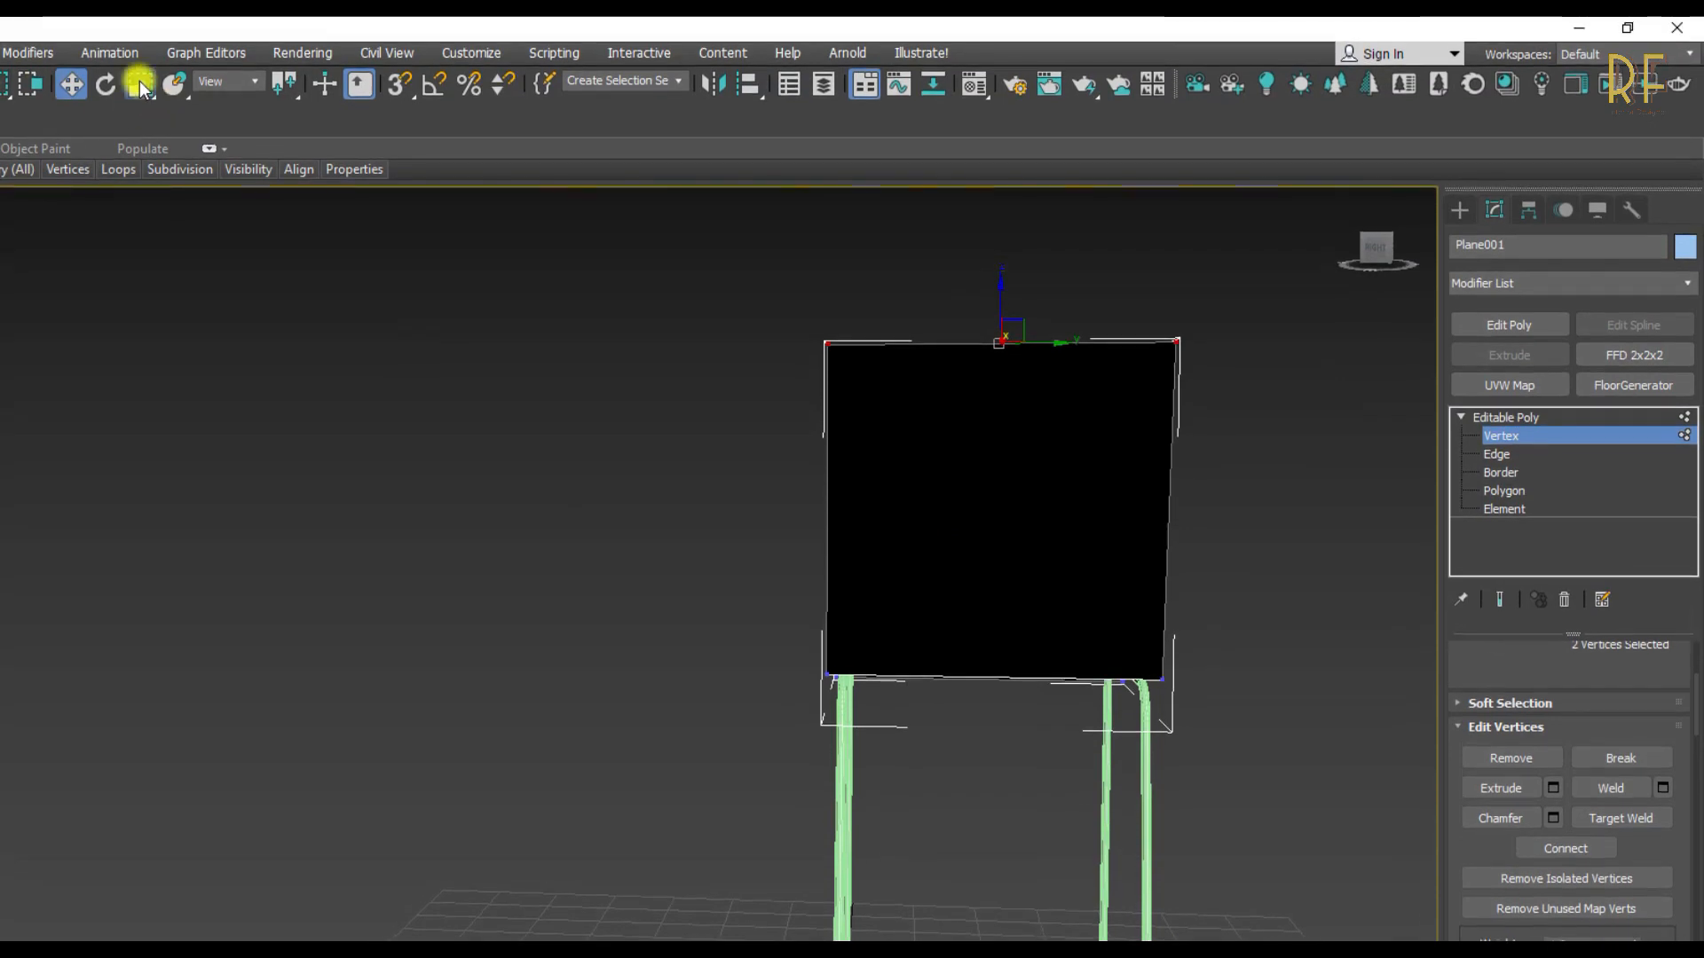
pyautogui.moveTo(1063, 339); pyautogui.dragTo(1041, 339)
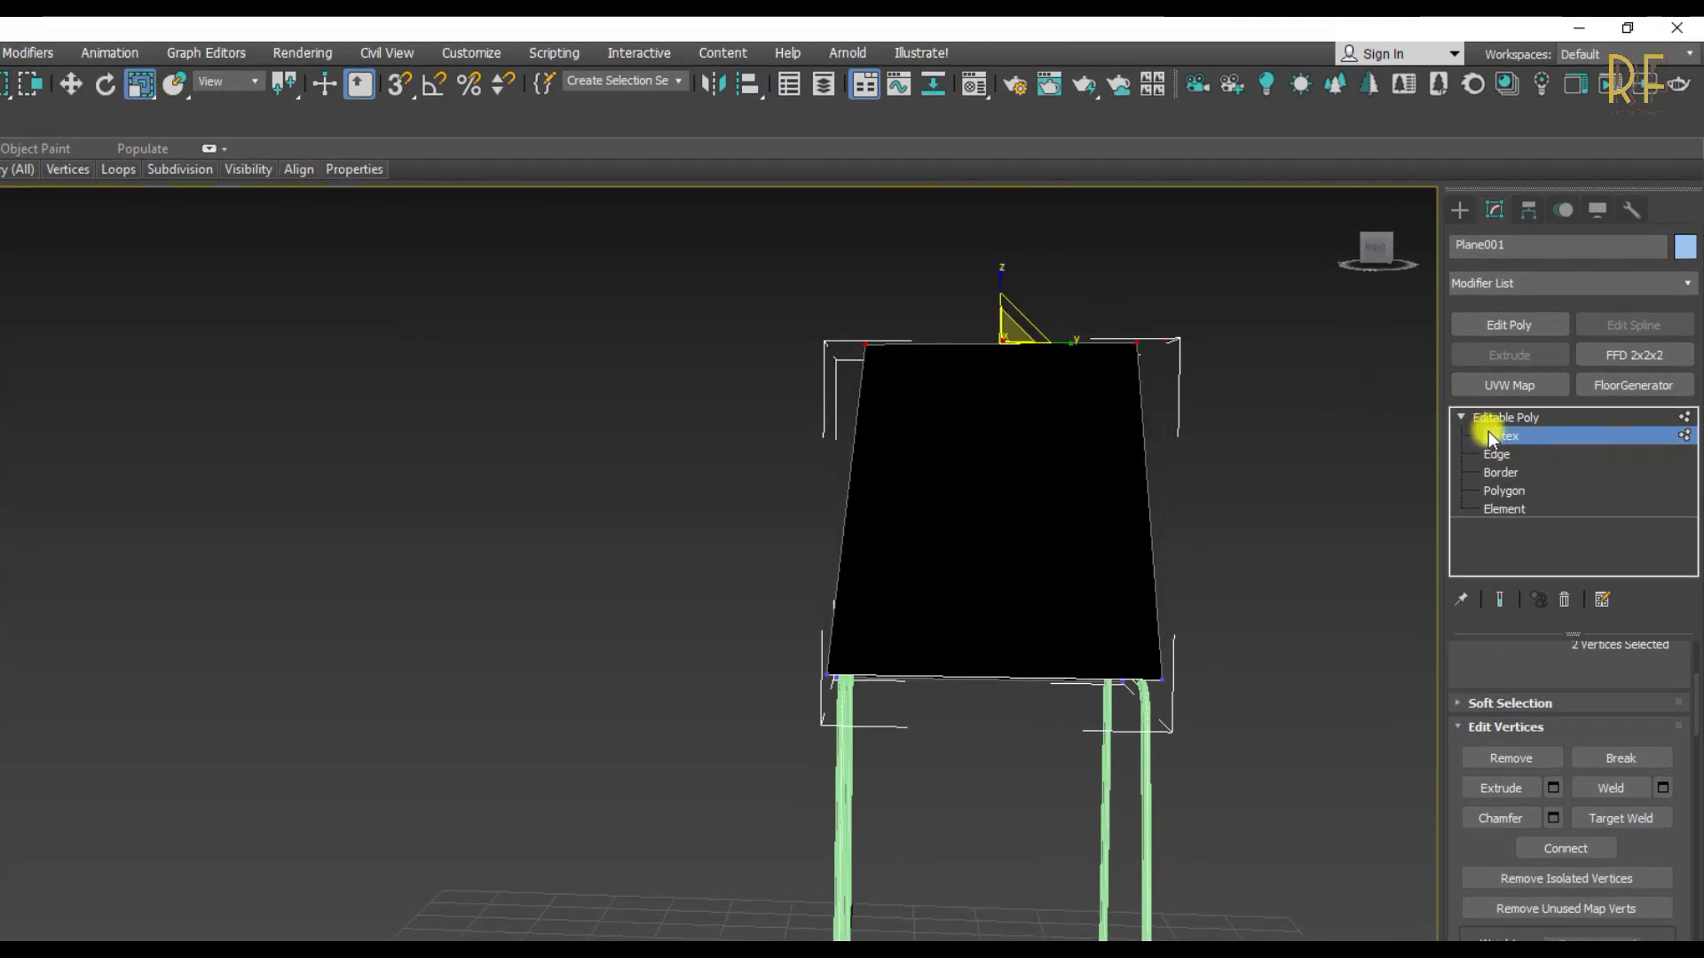
pyautogui.click(1493, 433)
# - Shift the whole seat and backrest slightly forward along X over the frames
pyautogui.click(70, 85)
pyautogui.keyDown('alt'); pyautogui.moveTo(1027, 657); pyautogui.dragTo(1290, 722, button='middle'); pyautogui.keyUp('alt')
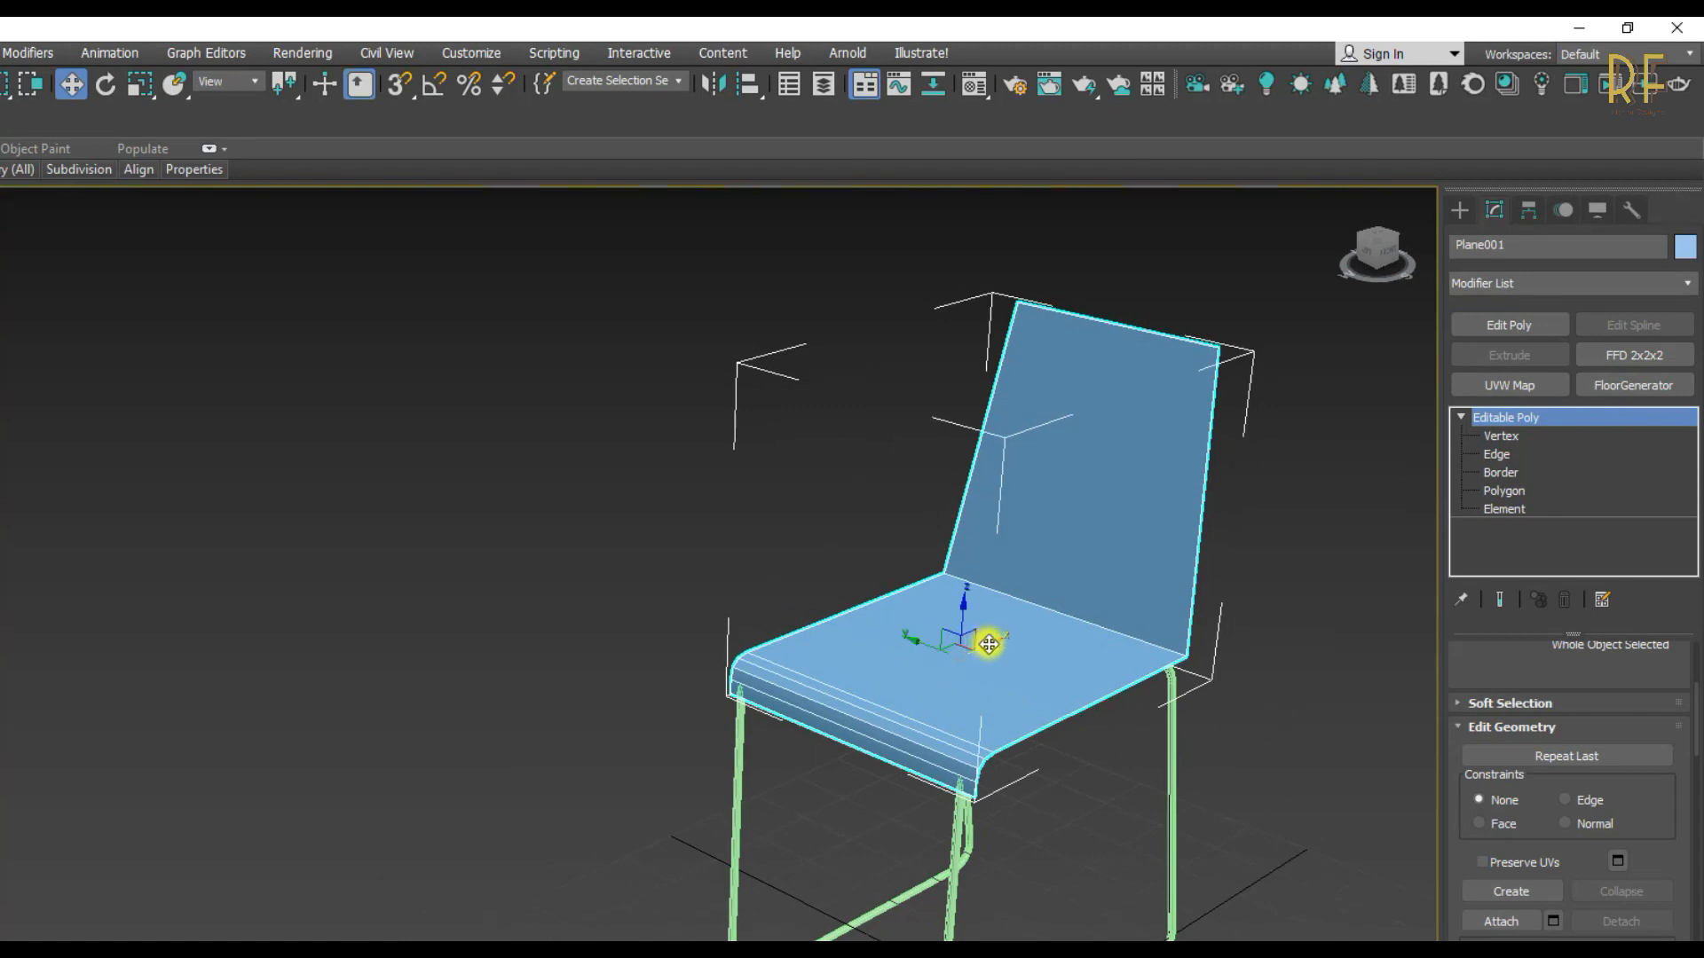
pyautogui.moveTo(988, 643); pyautogui.dragTo(985, 645)
# - Chamfer the edge where the seat meets the backrest with amount 5 and 3 segments
pyautogui.click(1516, 455)
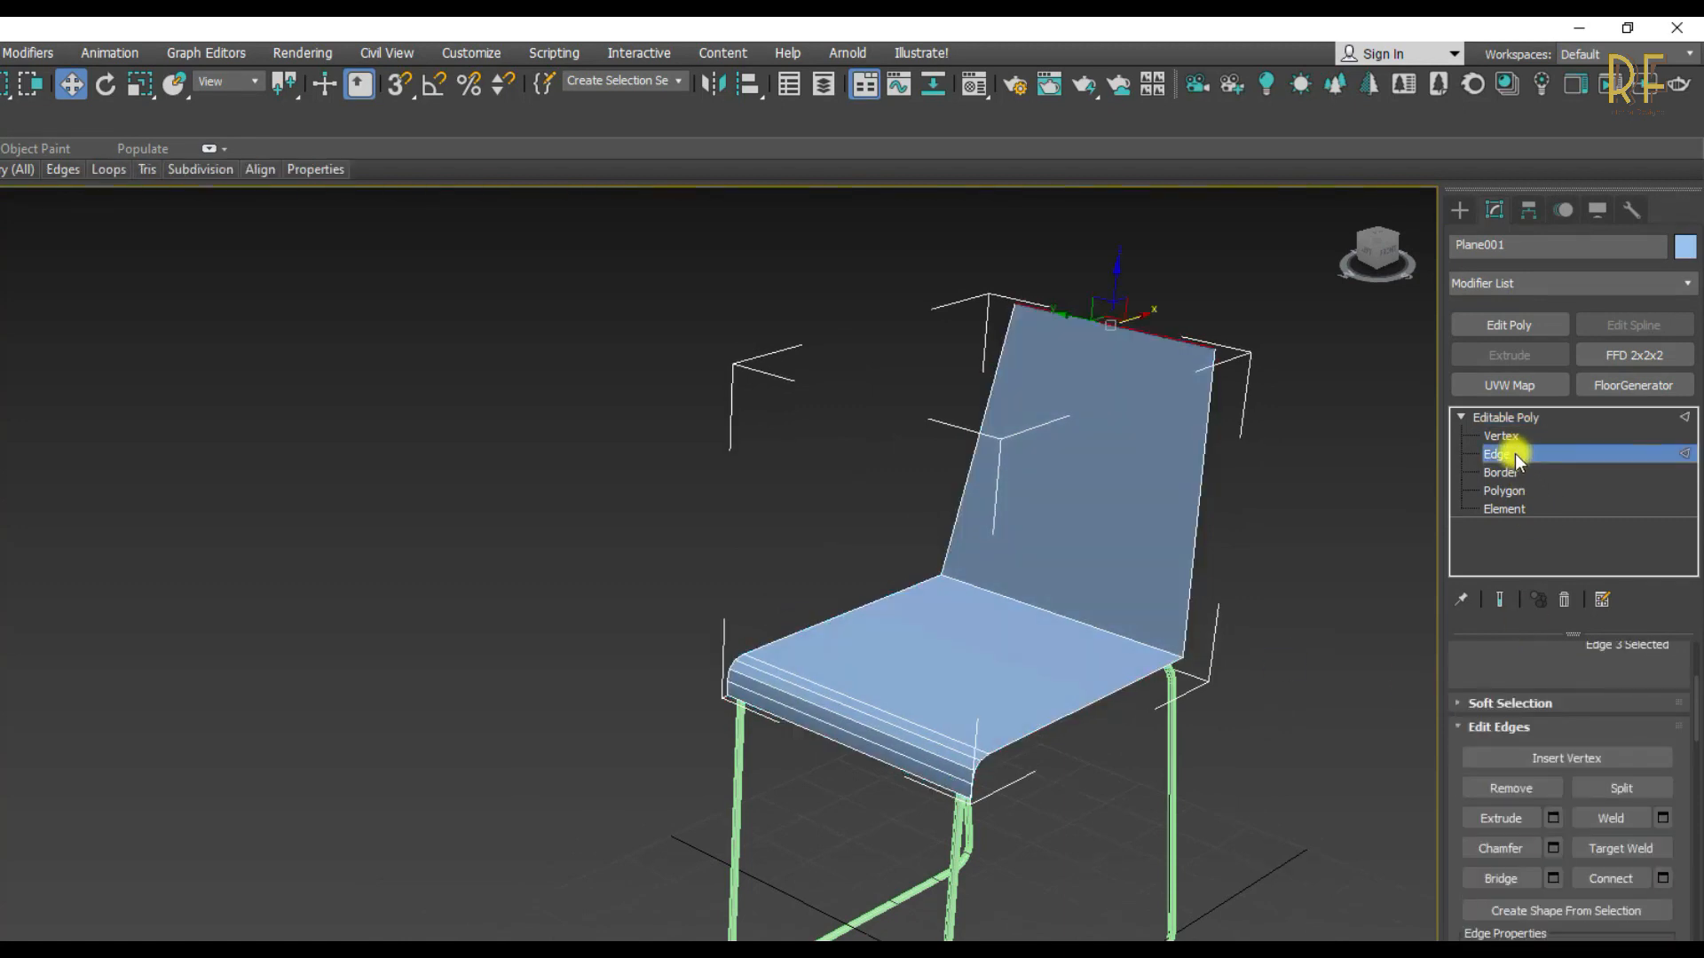
pyautogui.click(1110, 633)
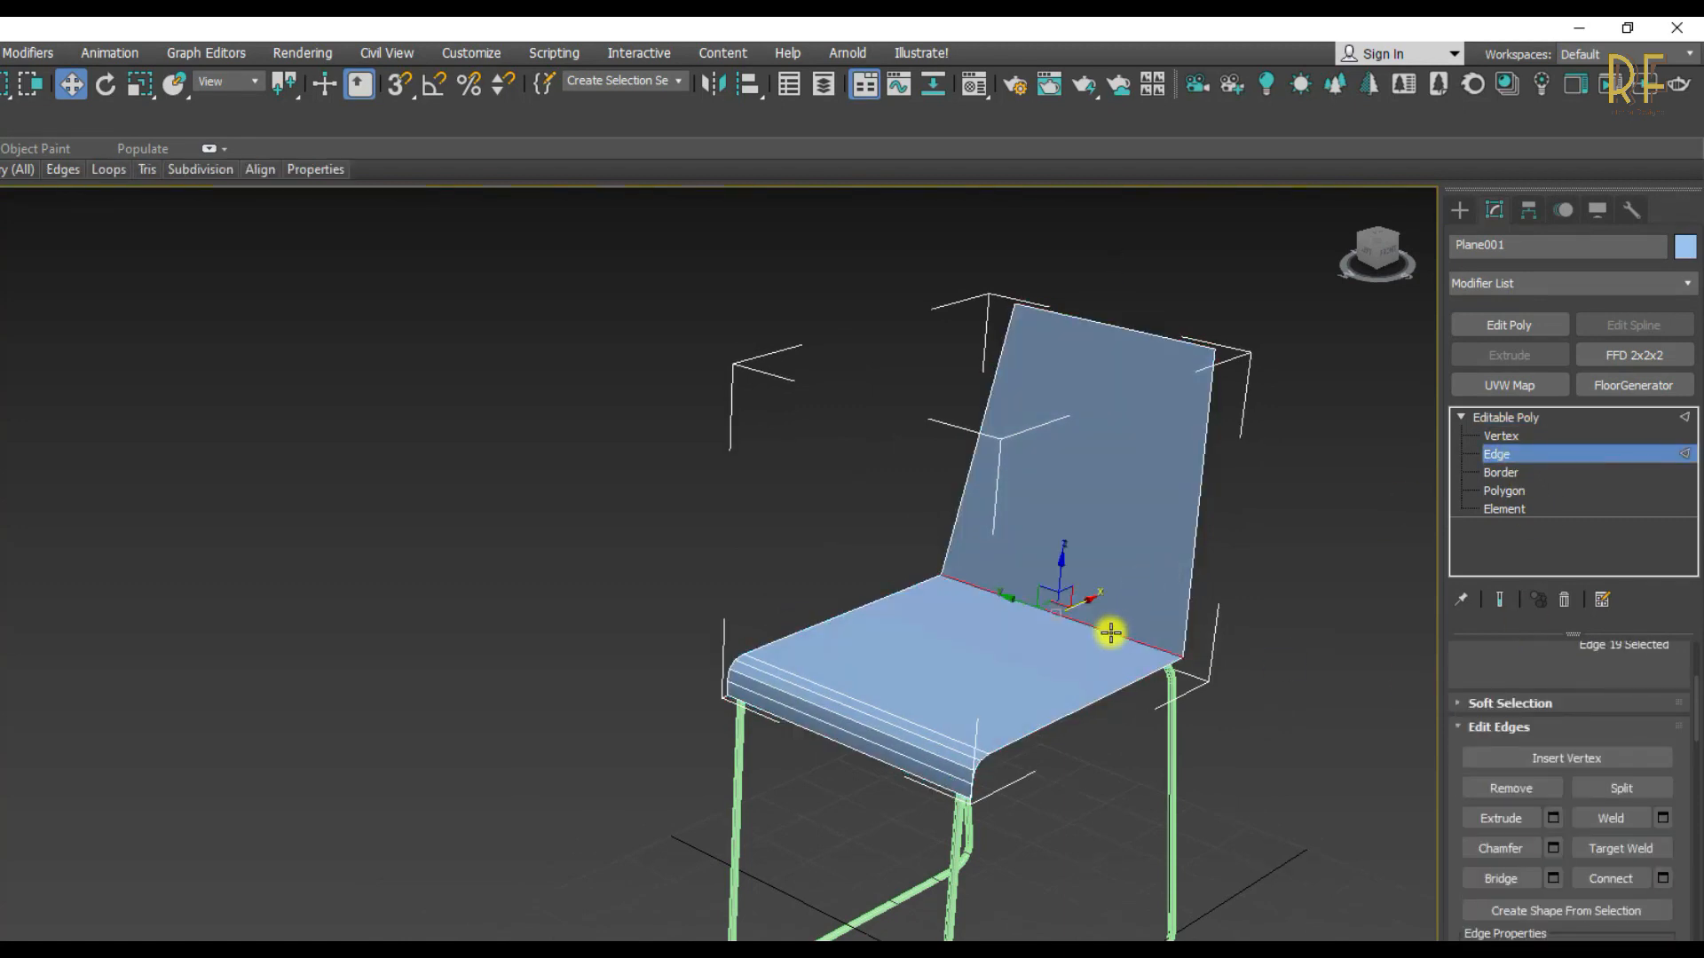
pyautogui.click(1547, 850)
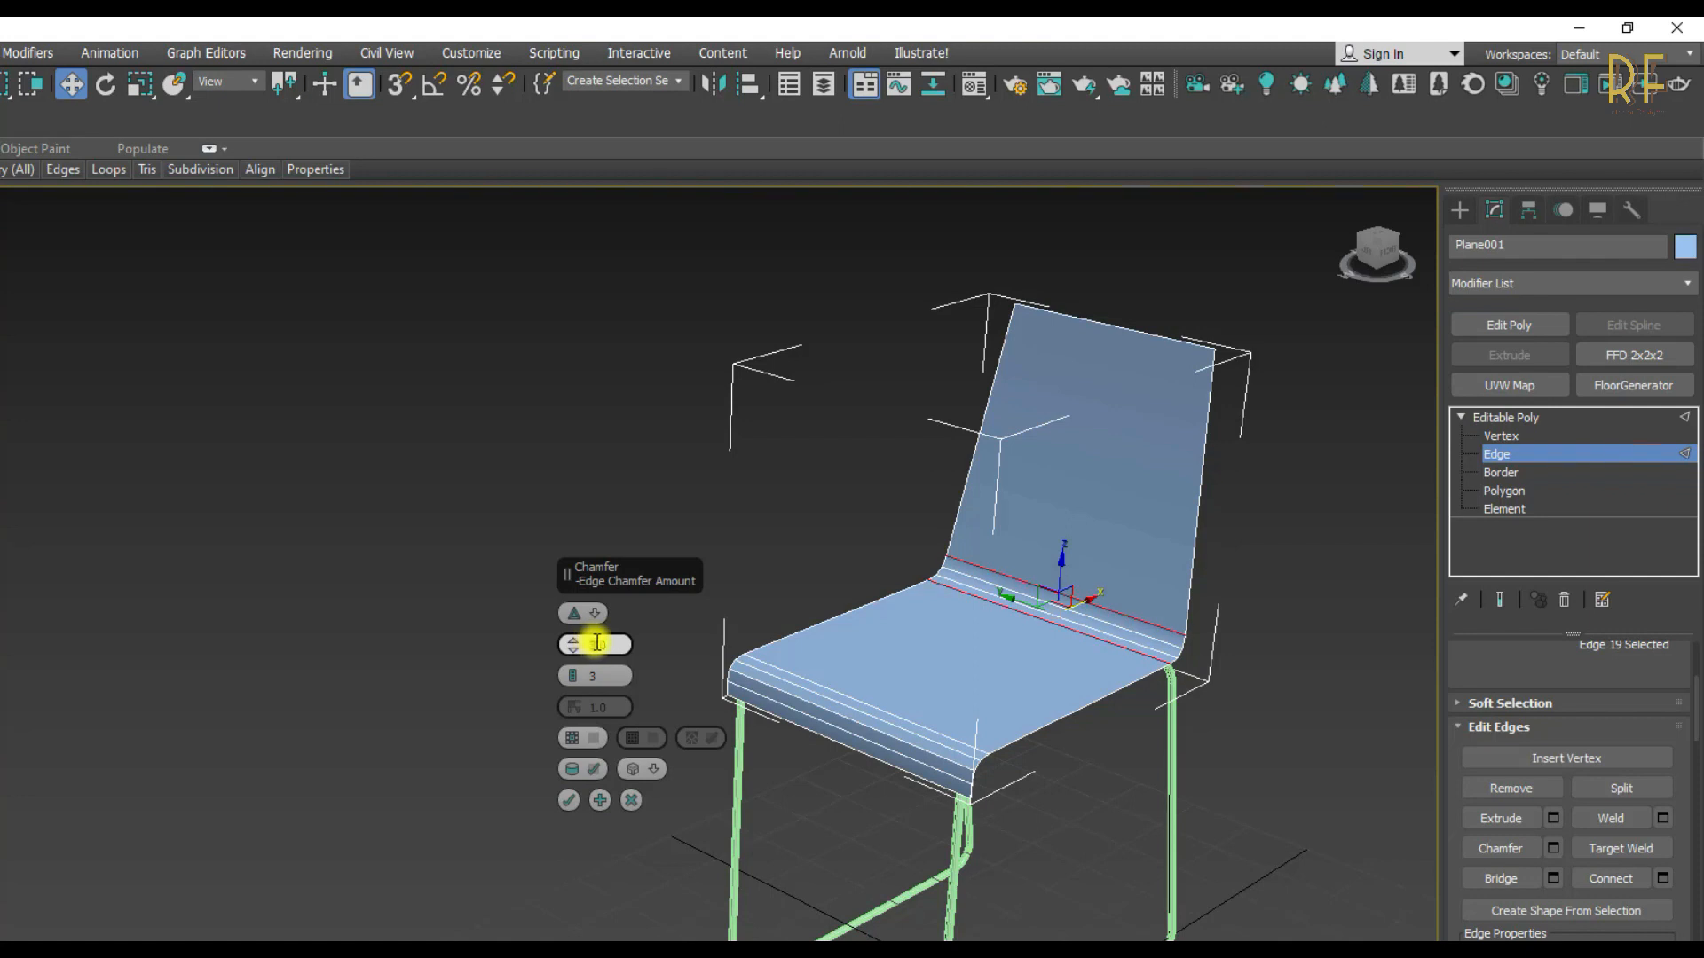
pyautogui.press('Return')
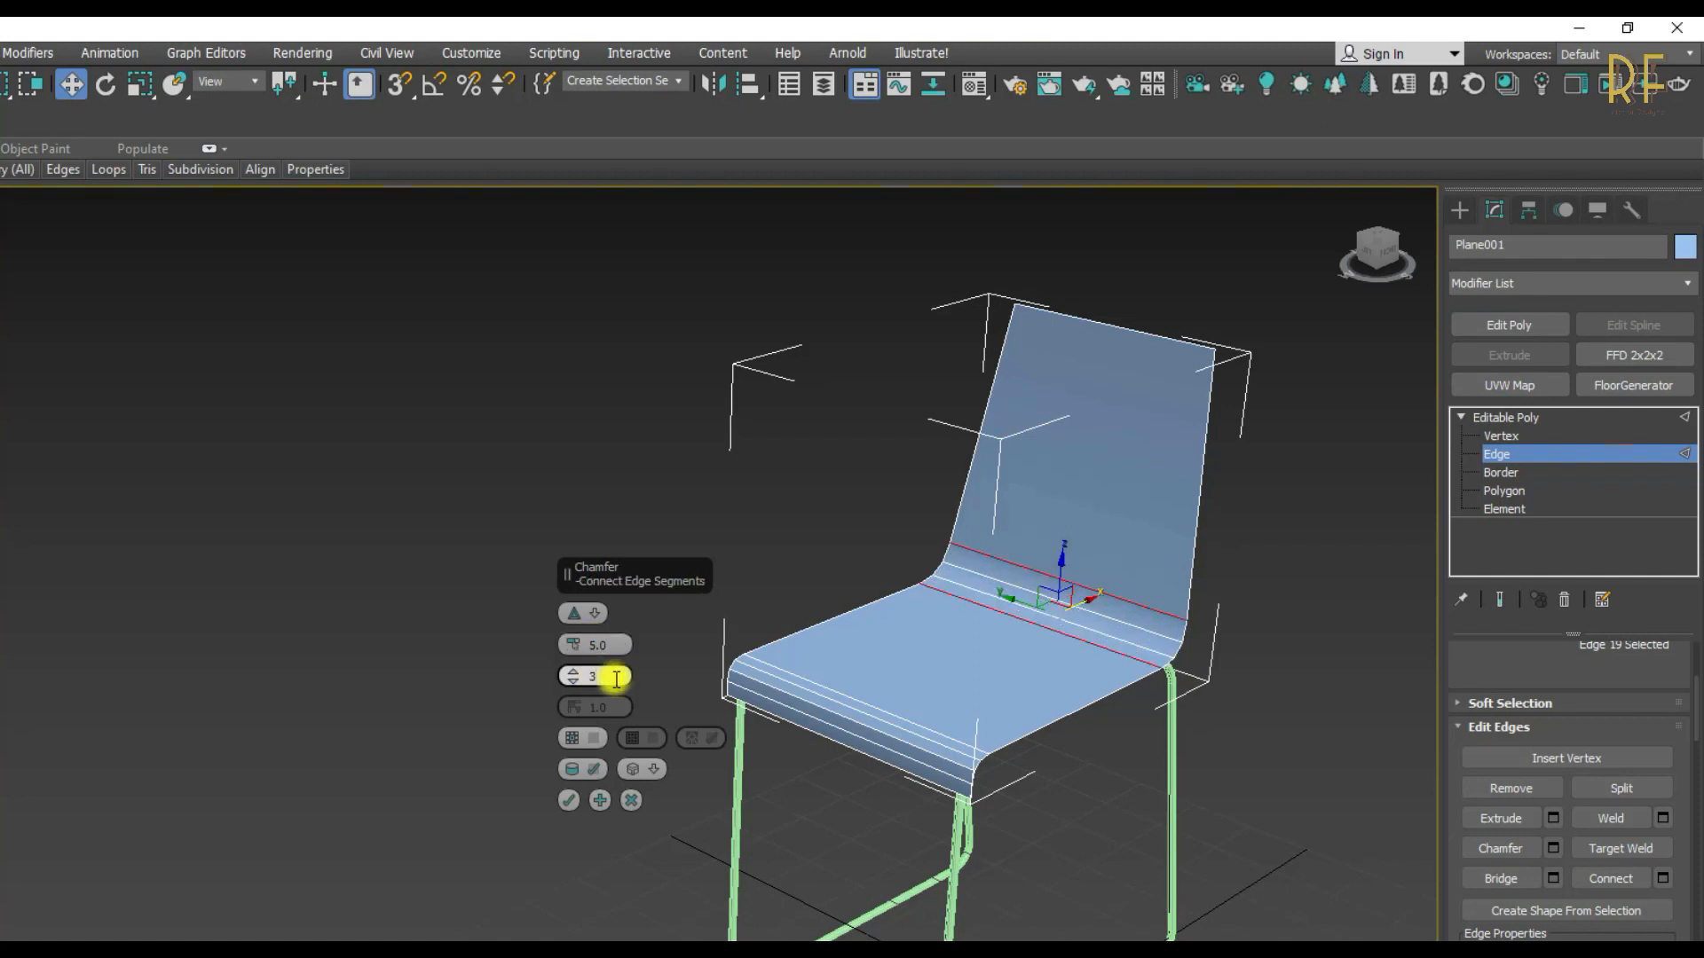
pyautogui.click(570, 802)
# - Connect all the crosswise edges of the seat and backrest with 6 lengthwise segments, pinch 0 and slide 0
pyautogui.keyDown('alt'); pyautogui.moveTo(582, 761); pyautogui.dragTo(1232, 583, button='middle'); pyautogui.keyUp('alt')
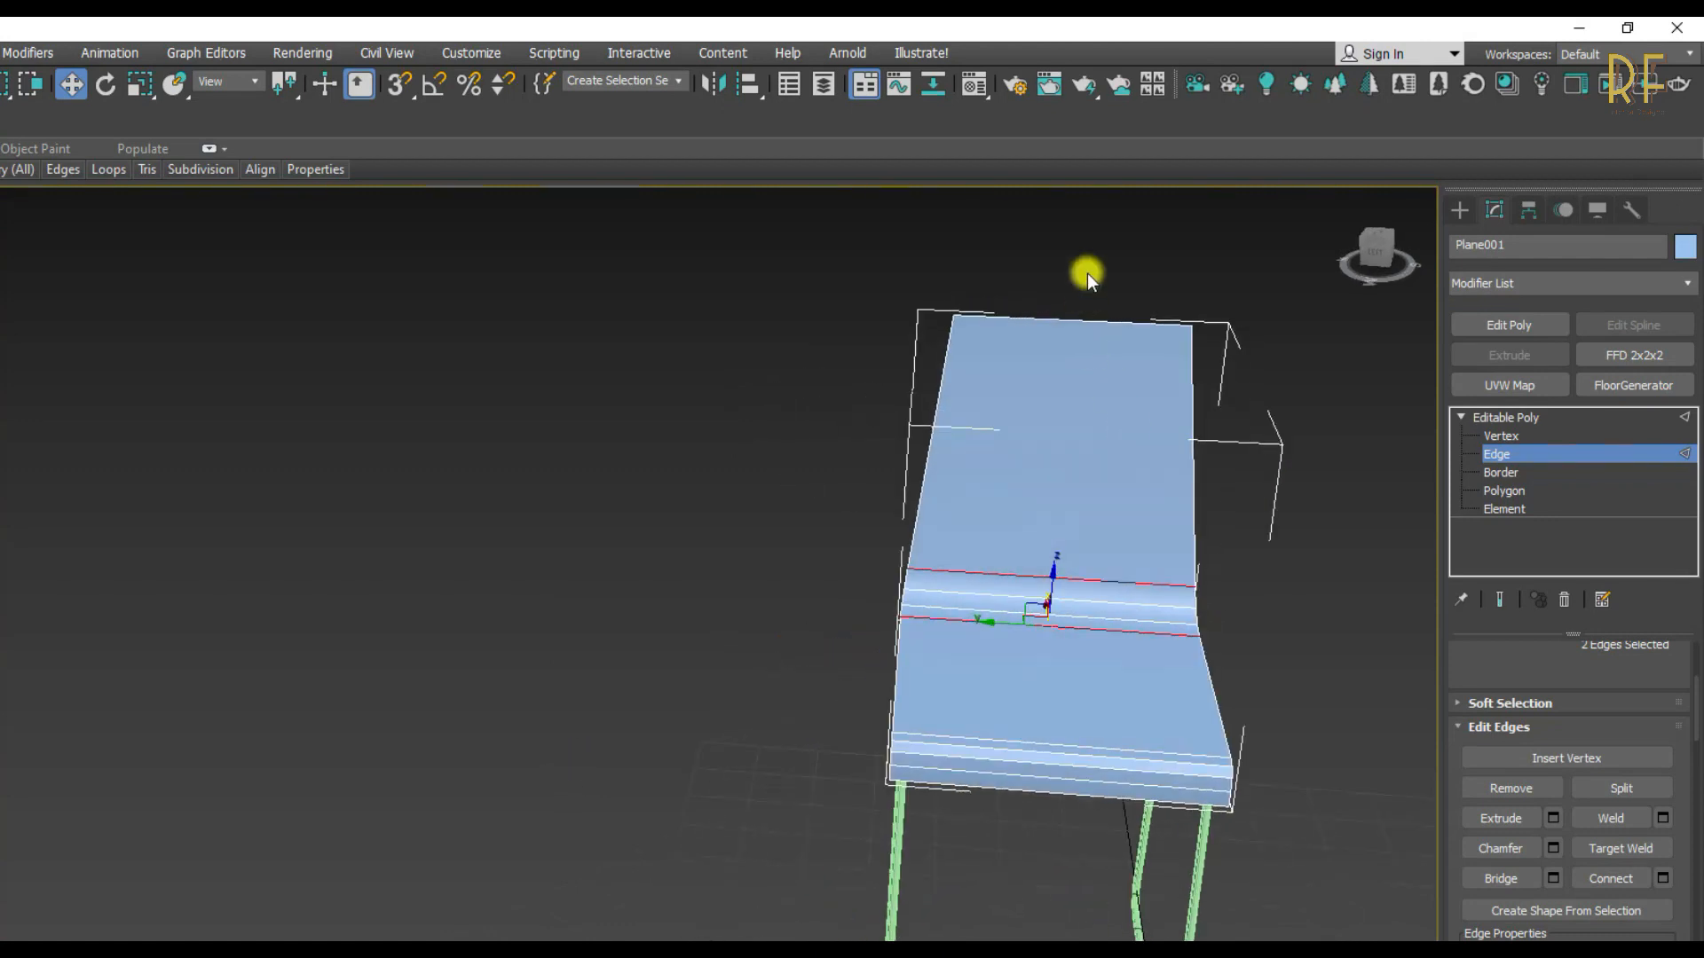
pyautogui.moveTo(1061, 696); pyautogui.dragTo(1054, 854)
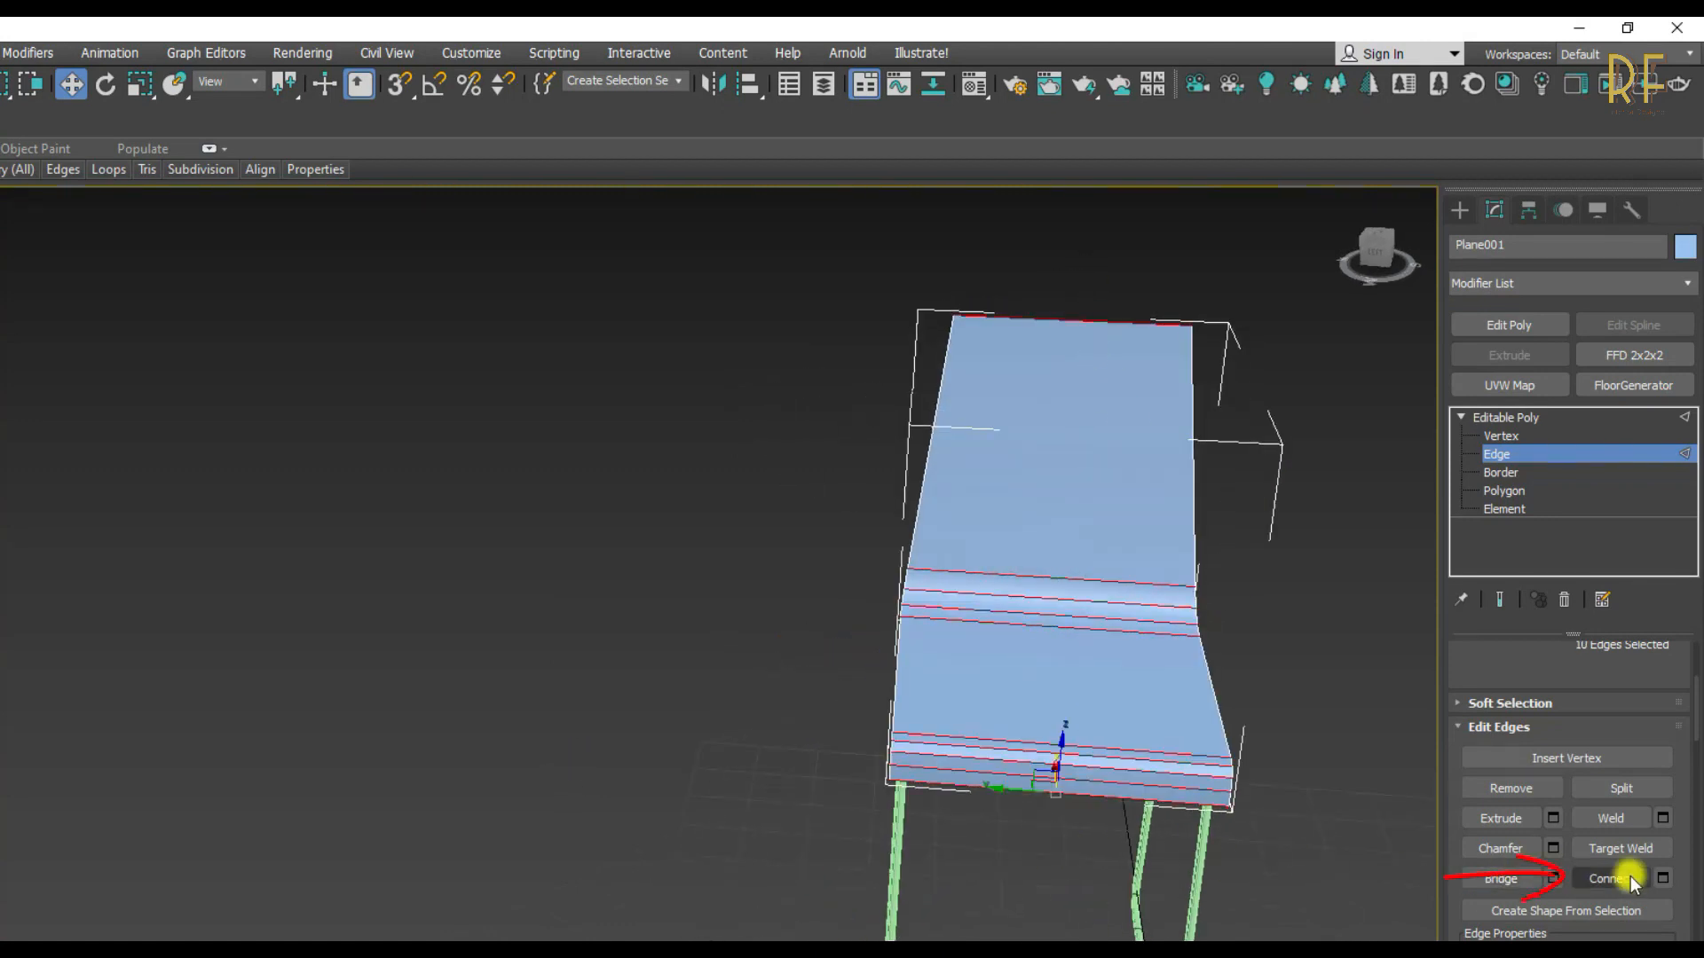
pyautogui.click(1664, 877)
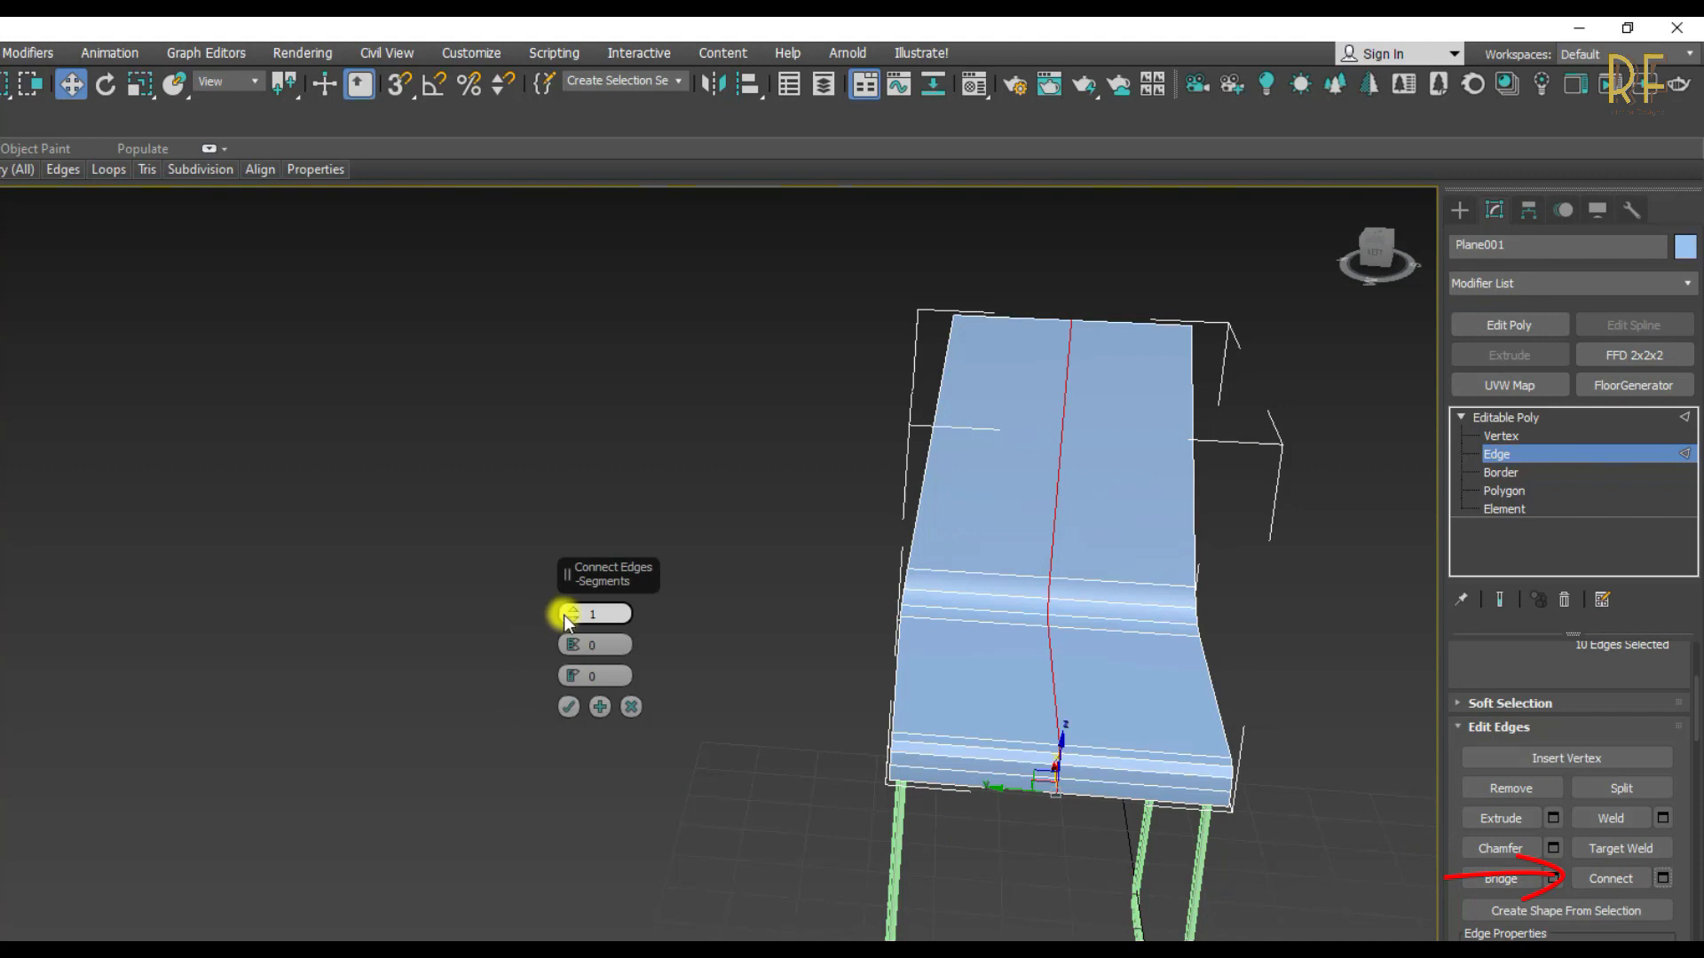
pyautogui.moveTo(571, 609); pyautogui.dragTo(570, 587)
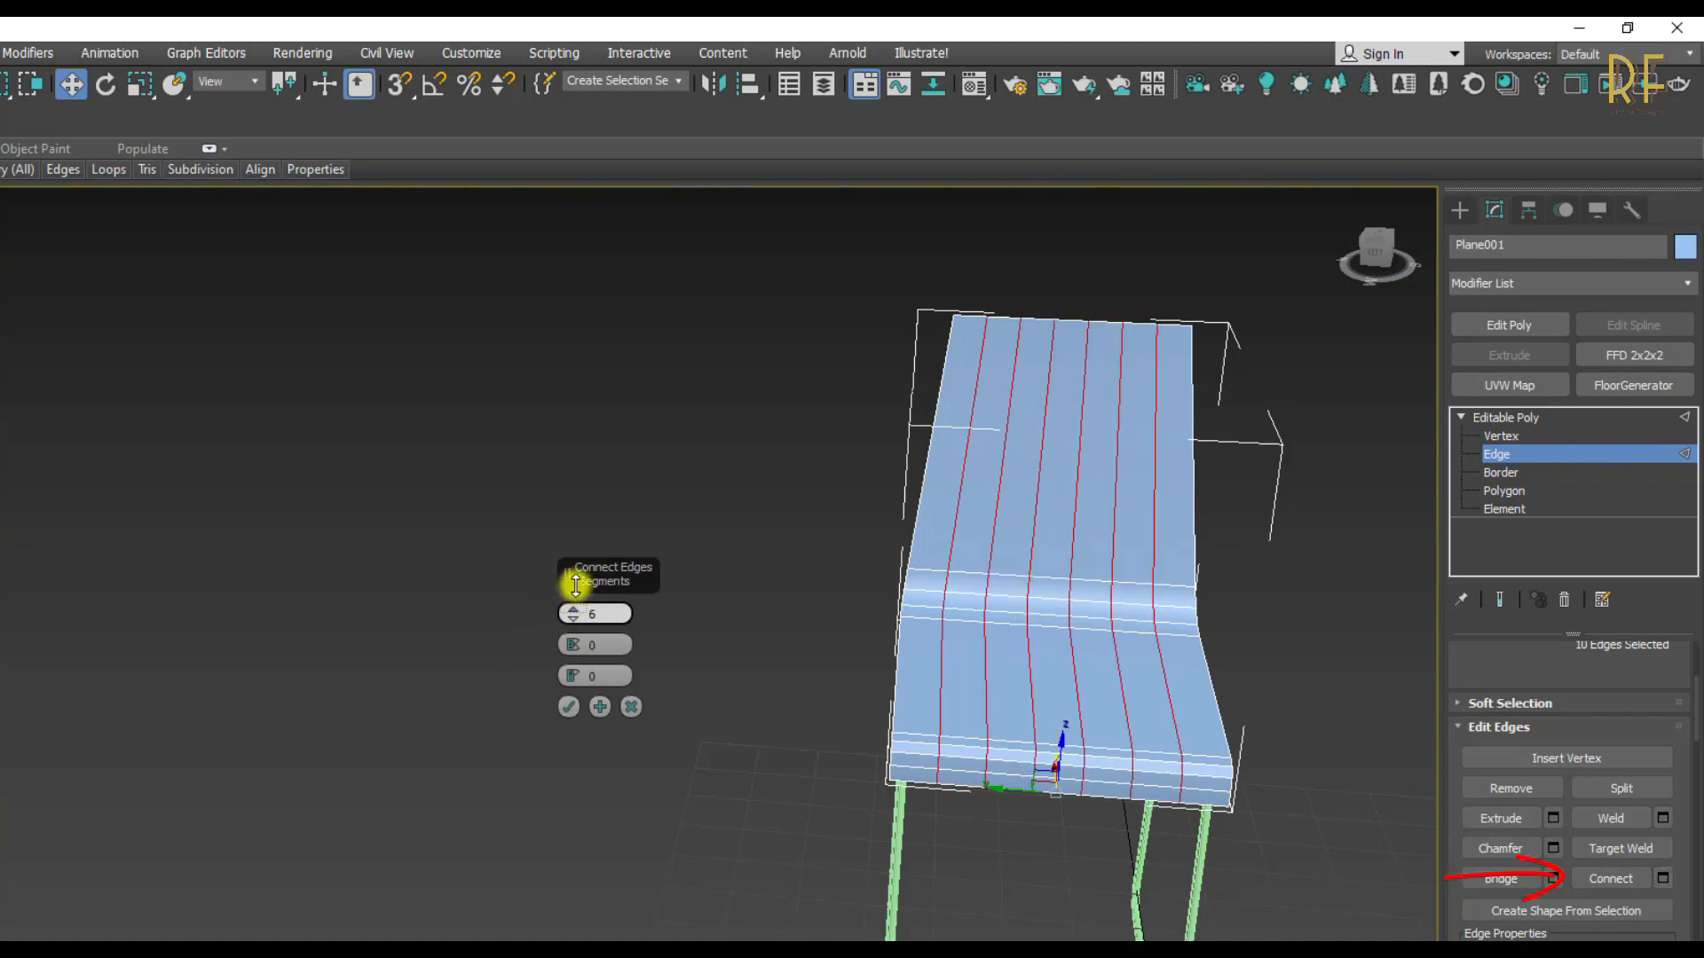
pyautogui.click(570, 706)
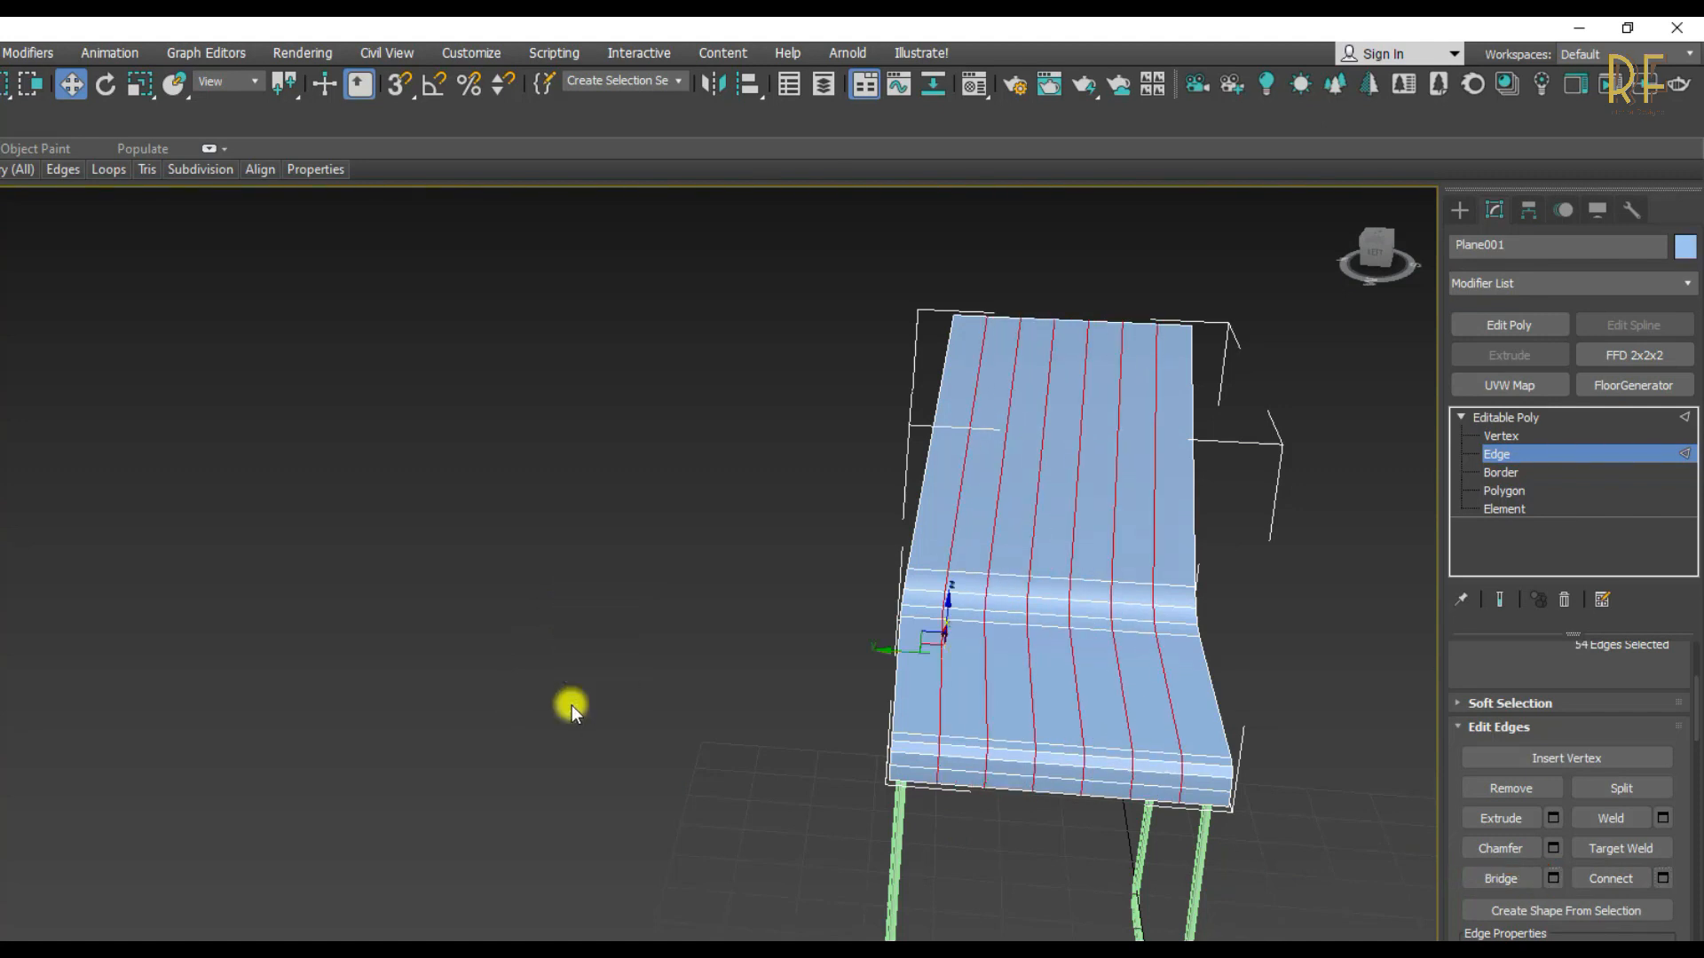
# - Select all vertices of the seat and backrest and apply an FFD 3x3x3 modifier to them
pyautogui.click(1499, 438)
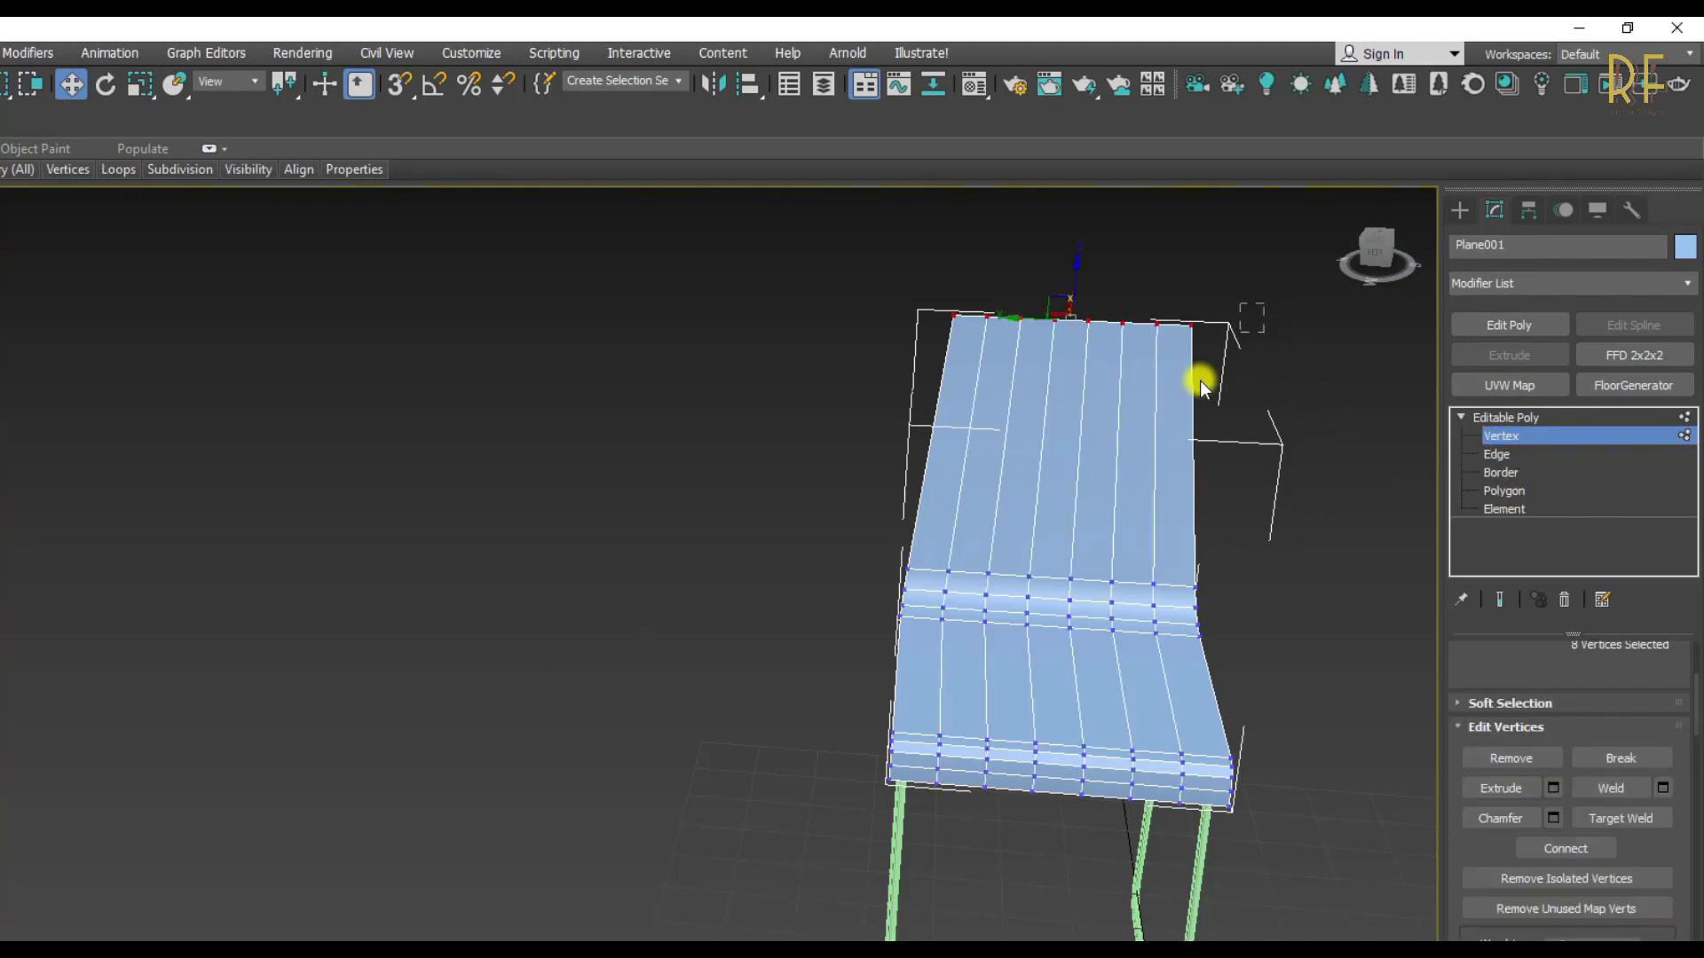
pyautogui.moveTo(843, 827); pyautogui.dragTo(841, 828)
pyautogui.moveTo(1093, 790); pyautogui.dragTo(1047, 780, button='middle')
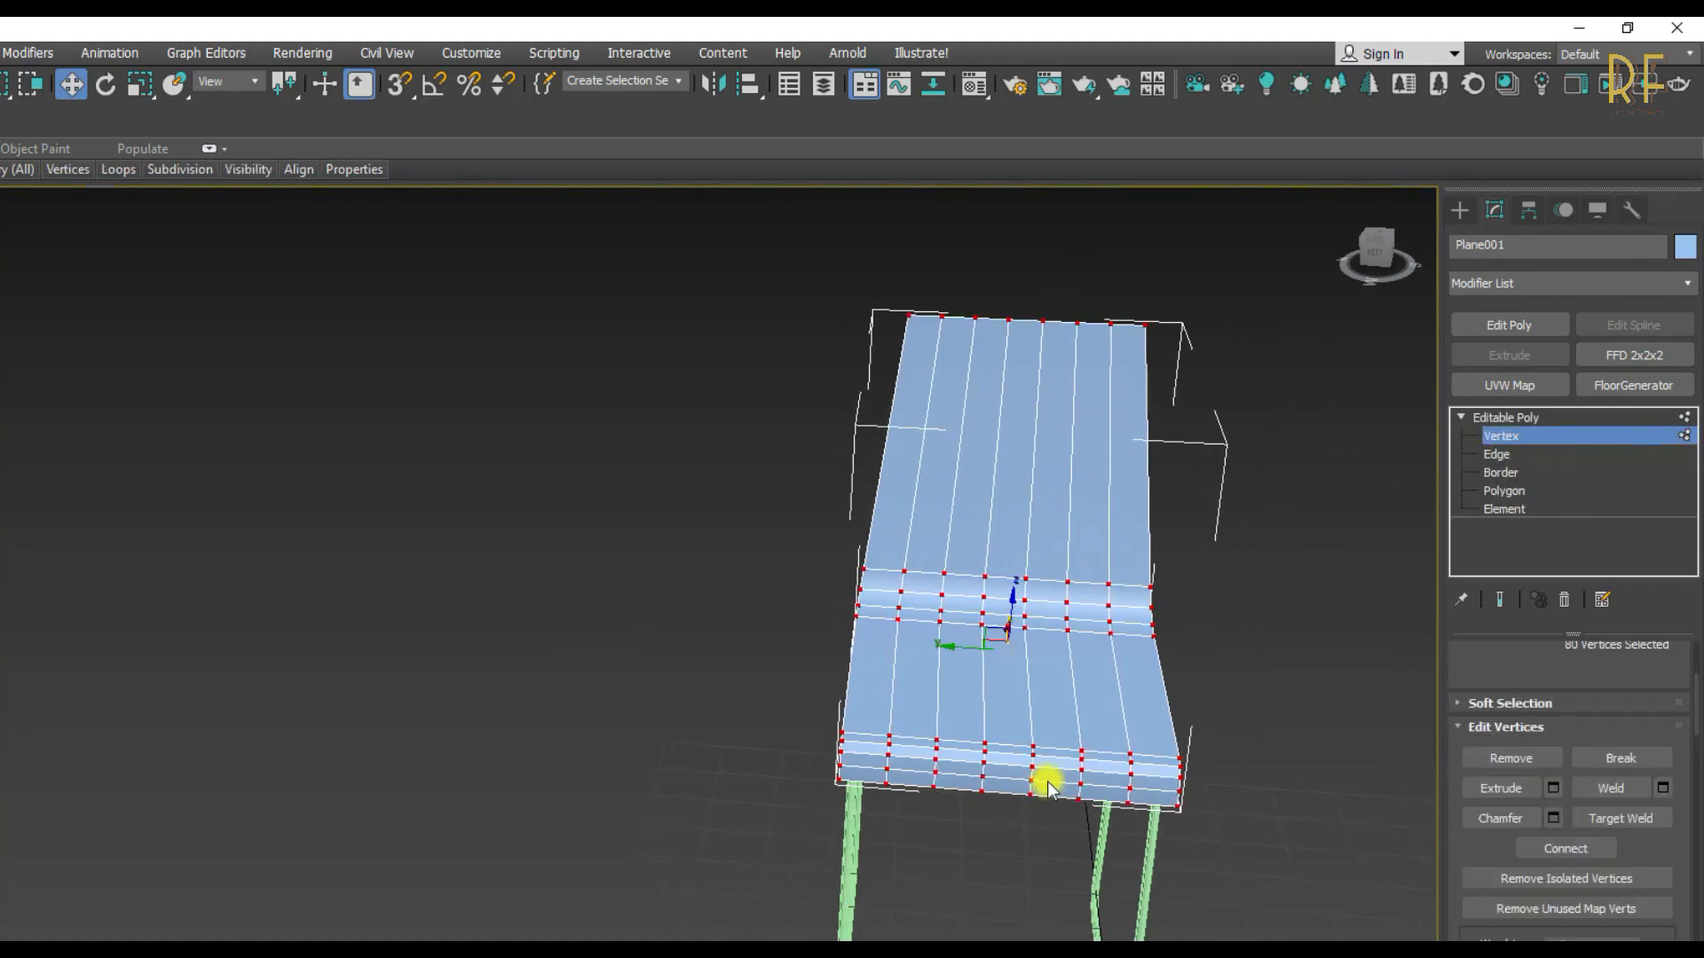
pyautogui.click(1509, 282)
pyautogui.press('f')
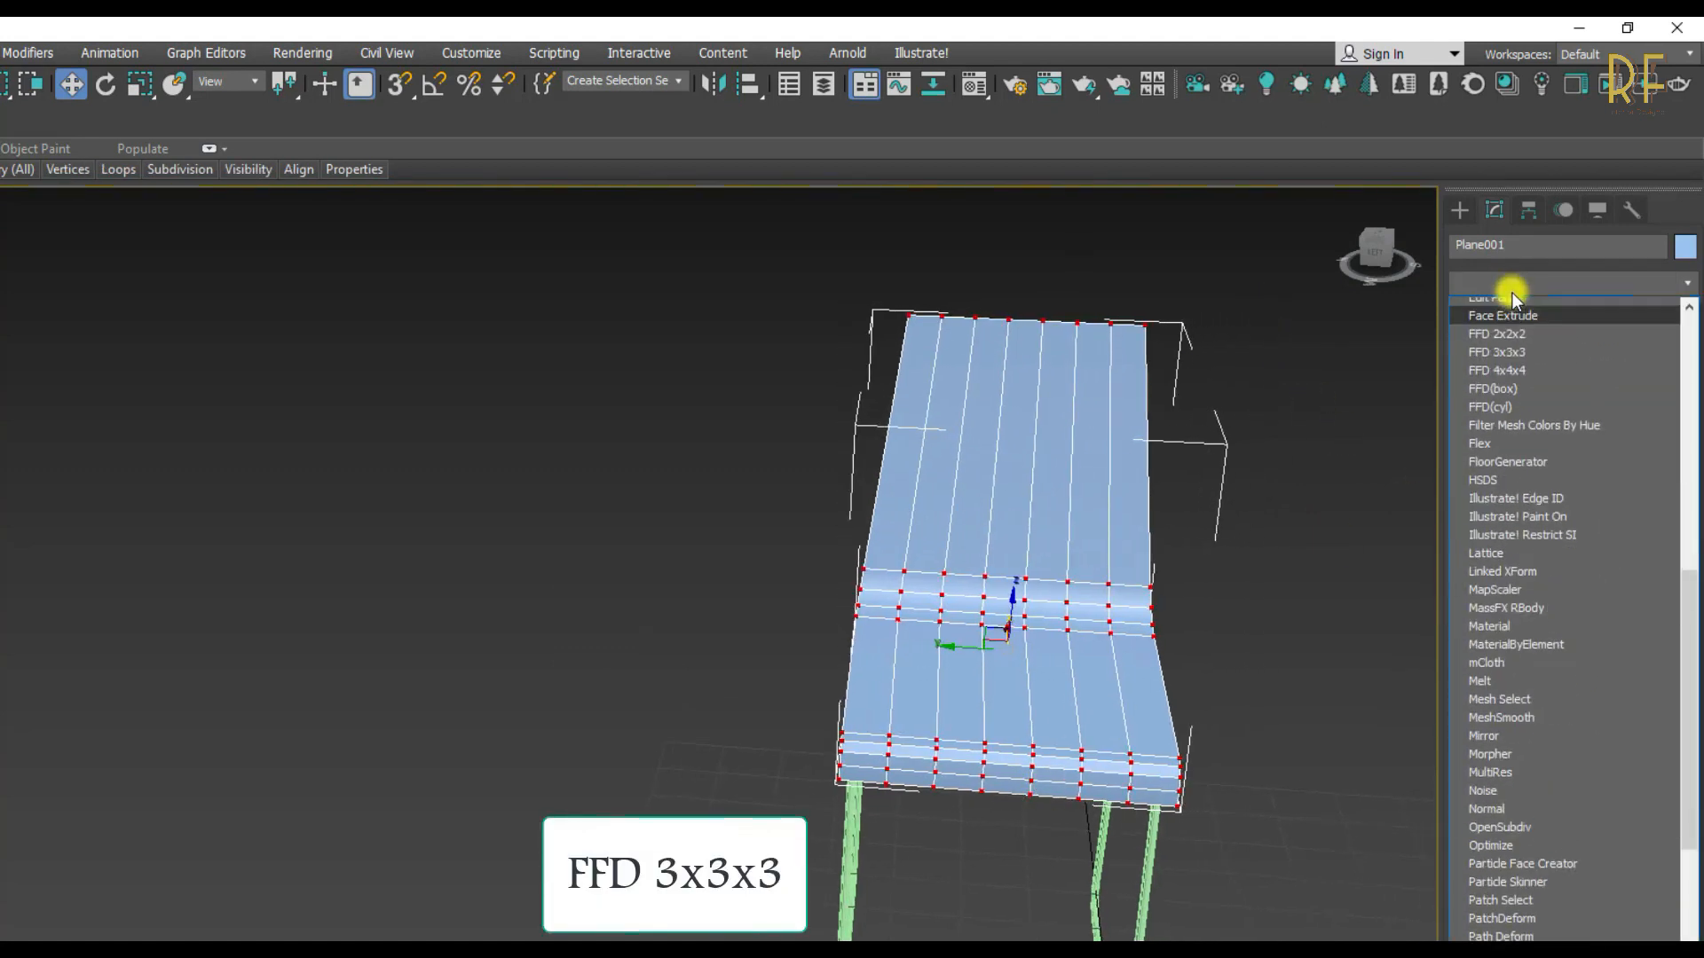
pyautogui.click(1508, 342)
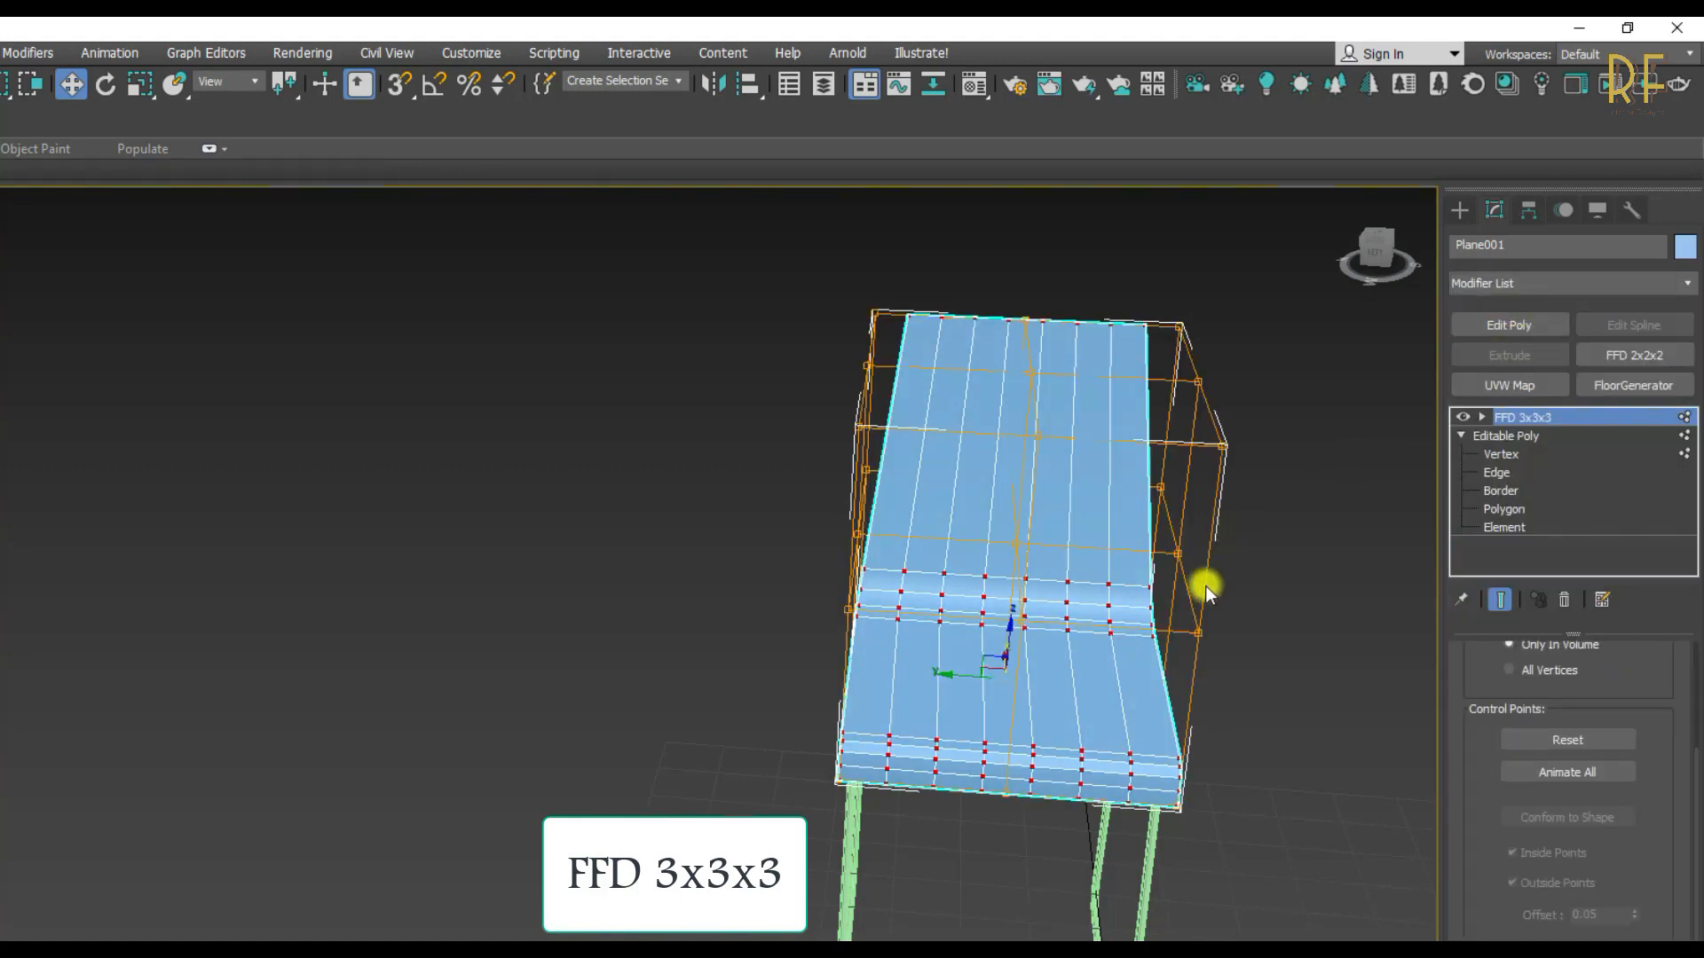
# - In the top view, move the middle FFD control points at the backrest side outward along X to curve the backrest
pyautogui.keyDown('alt'); pyautogui.moveTo(1187, 597); pyautogui.dragTo(996, 727, button='middle'); pyautogui.keyUp('alt')
pyautogui.press('t')
pyautogui.scroll(3, 995, 728)
pyautogui.click(1482, 417)
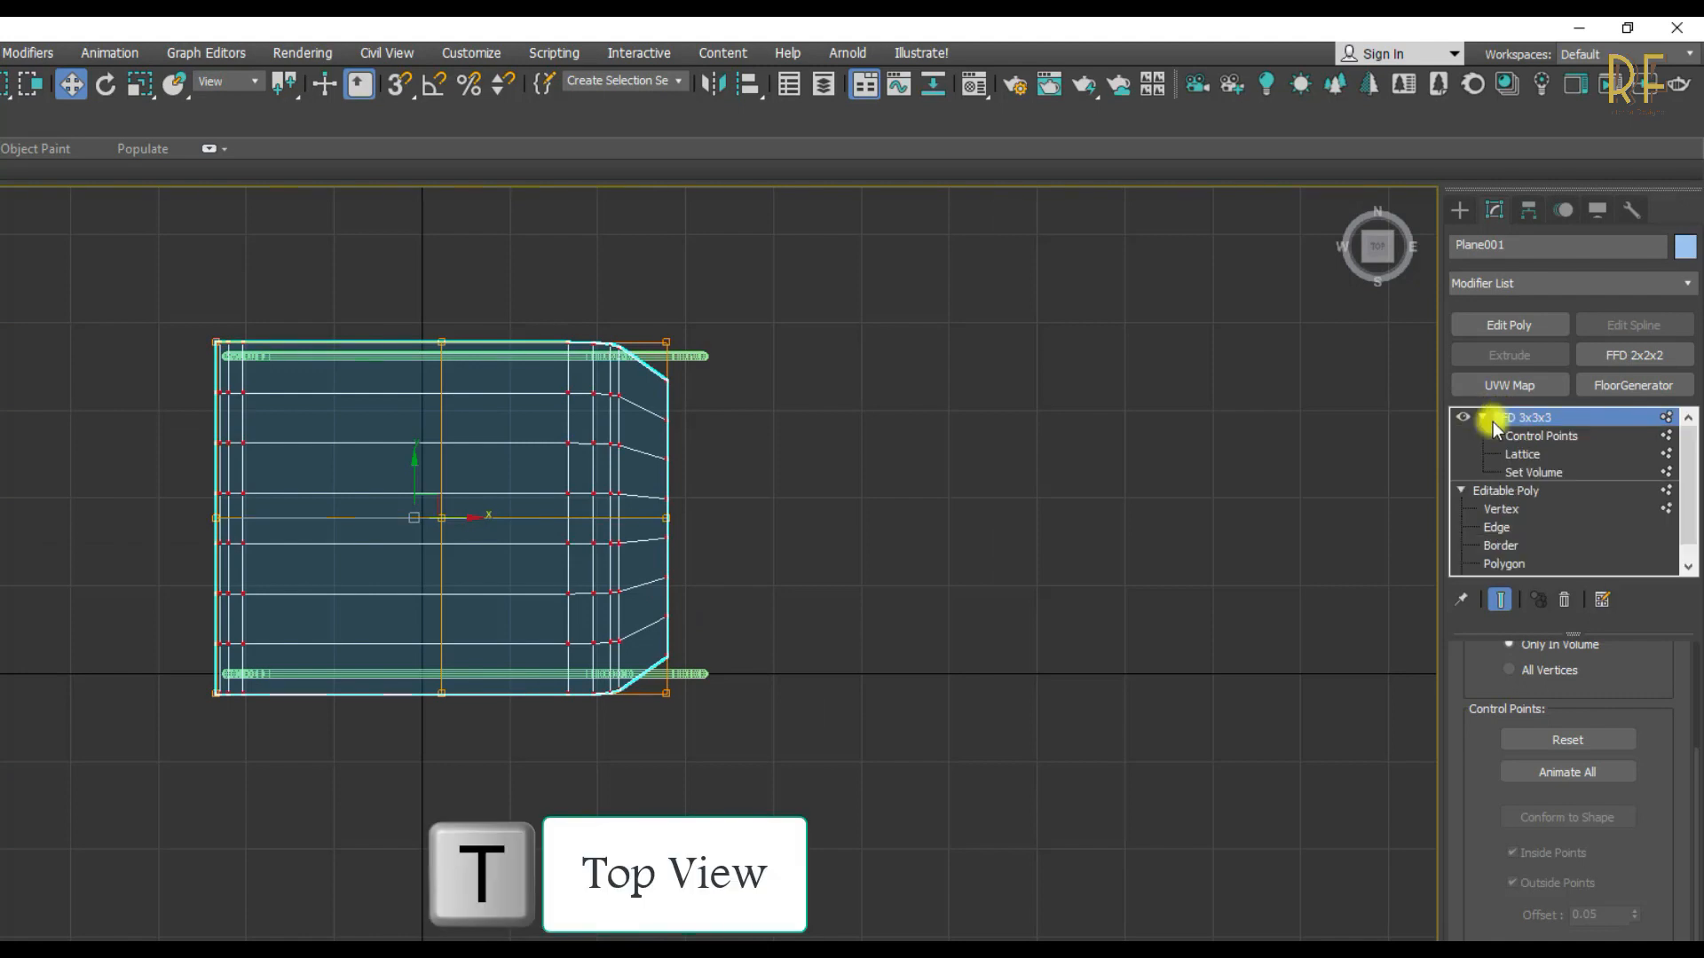
pyautogui.click(1522, 436)
pyautogui.moveTo(790, 490); pyautogui.dragTo(544, 540)
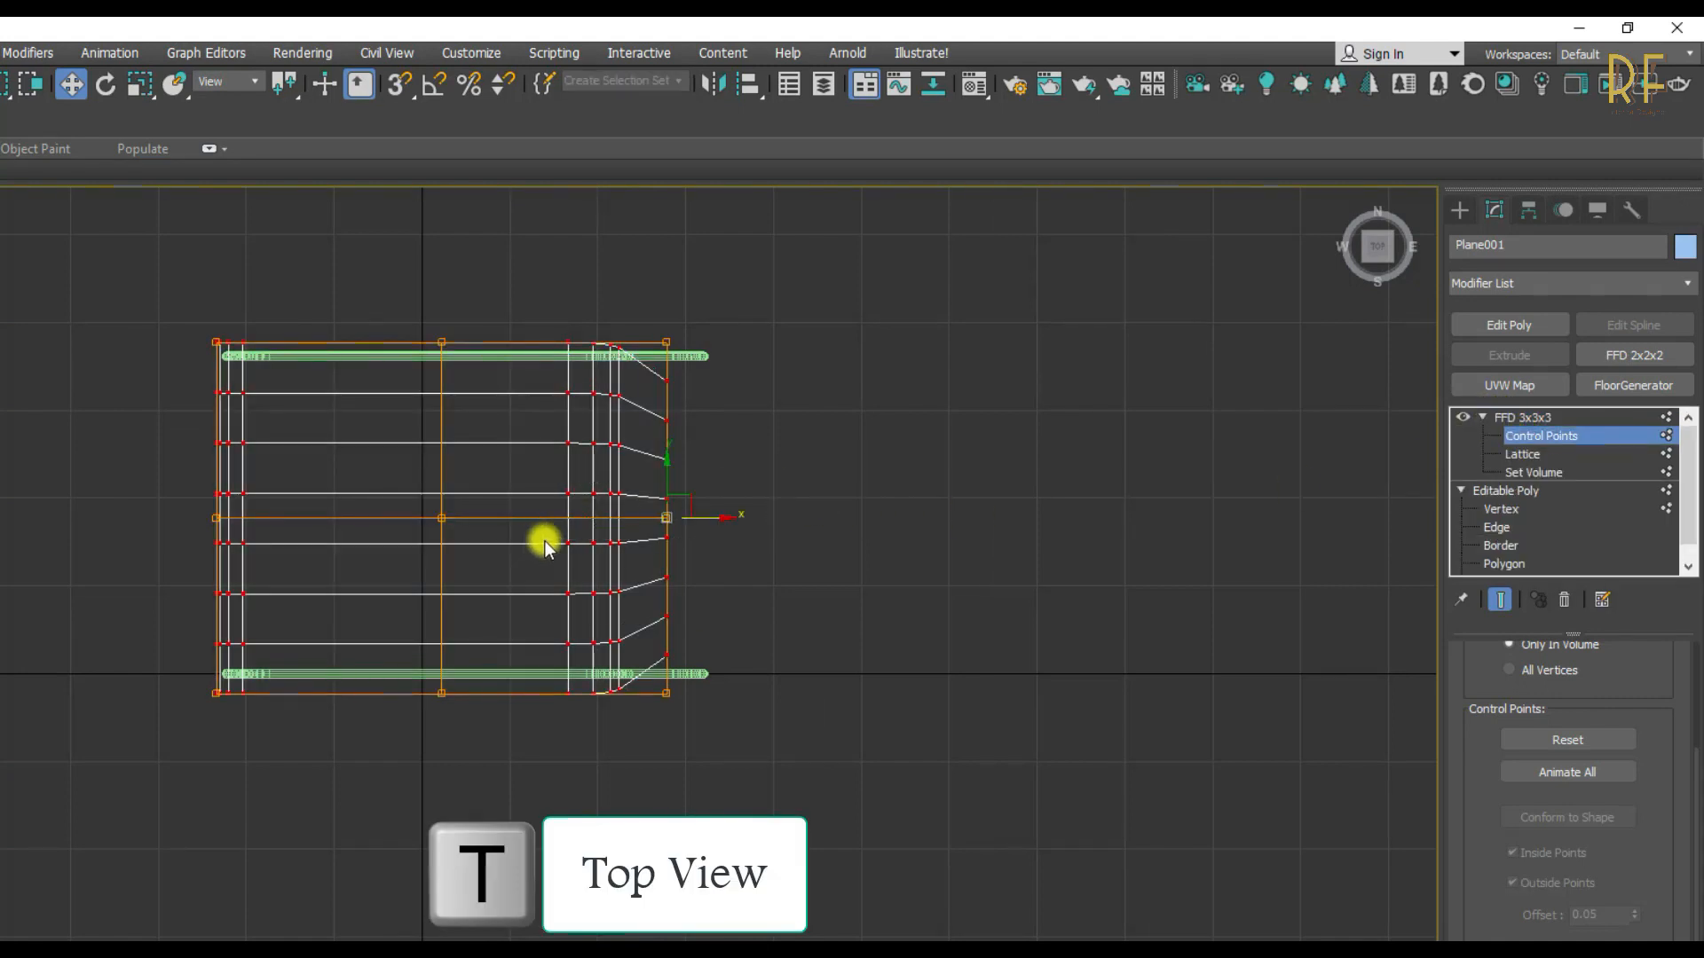
pyautogui.moveTo(719, 516); pyautogui.dragTo(765, 519)
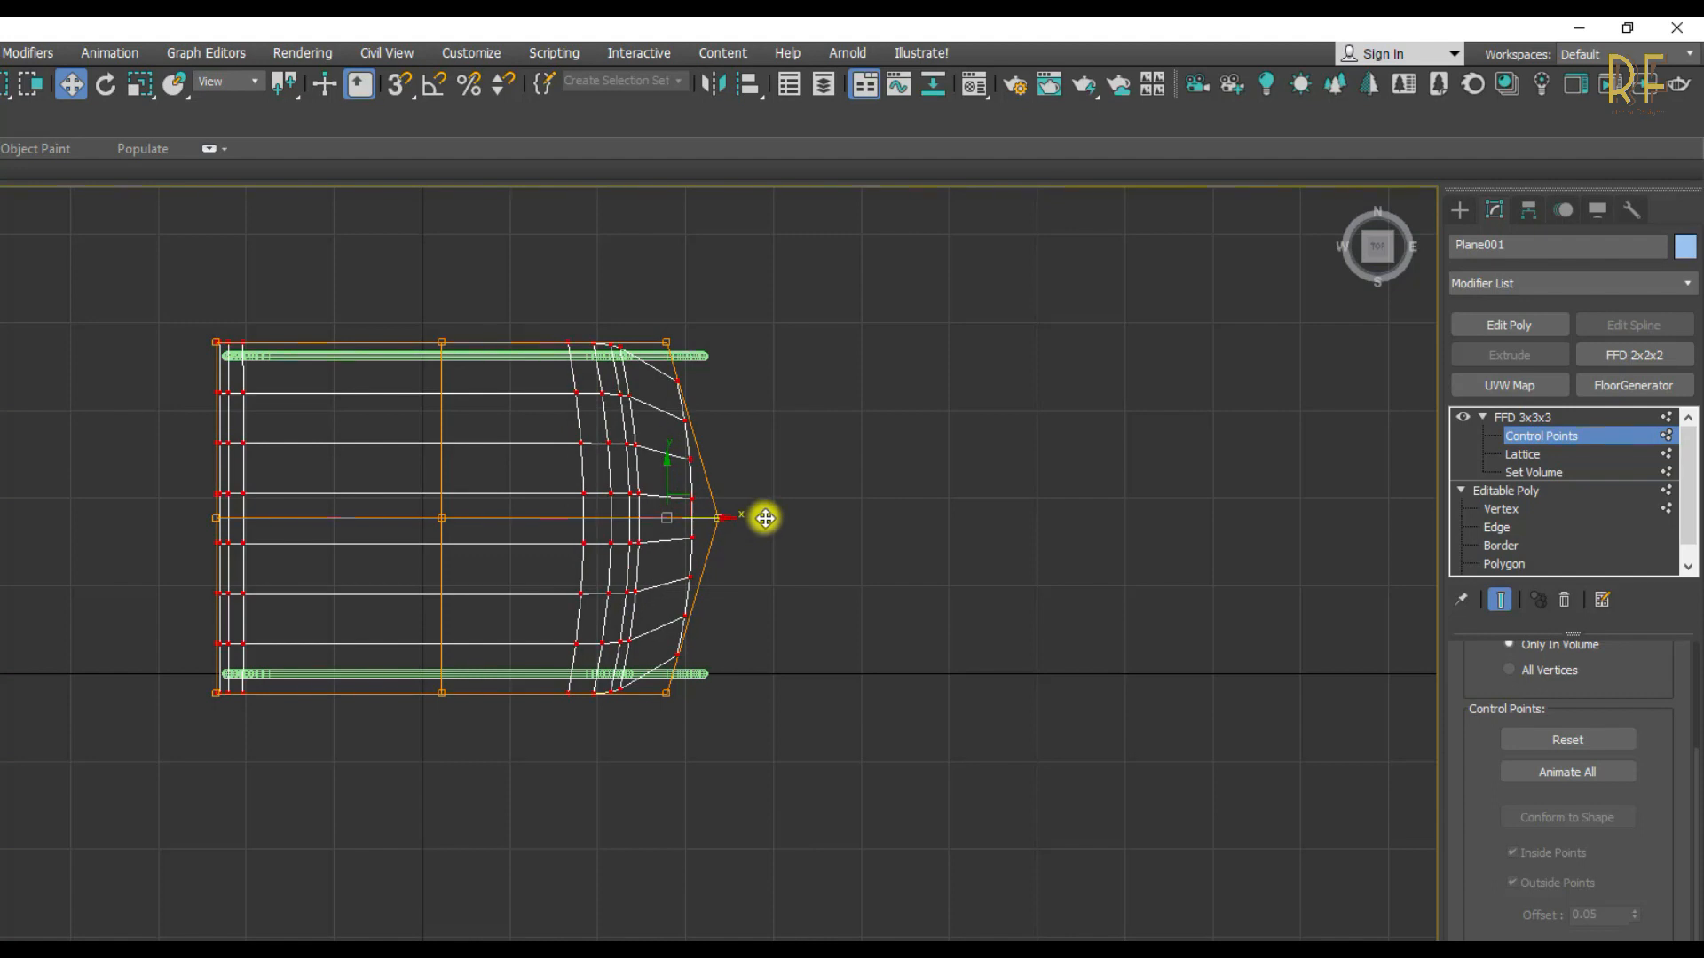
pyautogui.moveTo(765, 518); pyautogui.dragTo(779, 518)
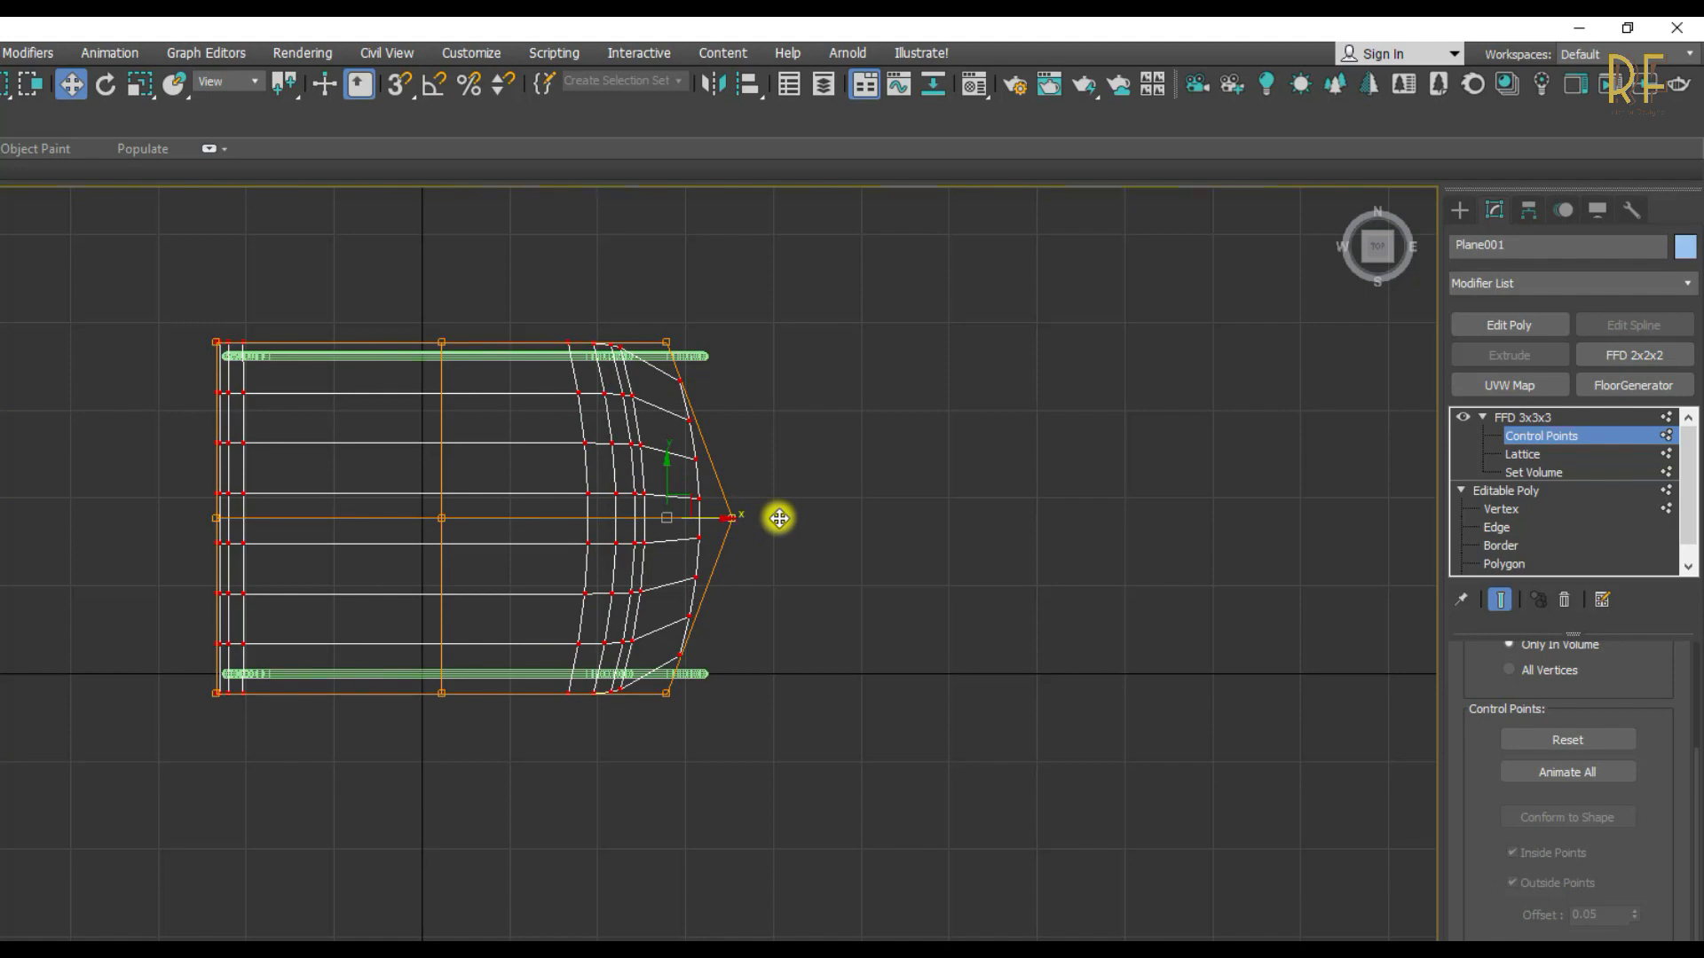
pyautogui.keyDown('alt'); pyautogui.moveTo(919, 533); pyautogui.dragTo(747, 381, button='middle'); pyautogui.keyUp('alt')
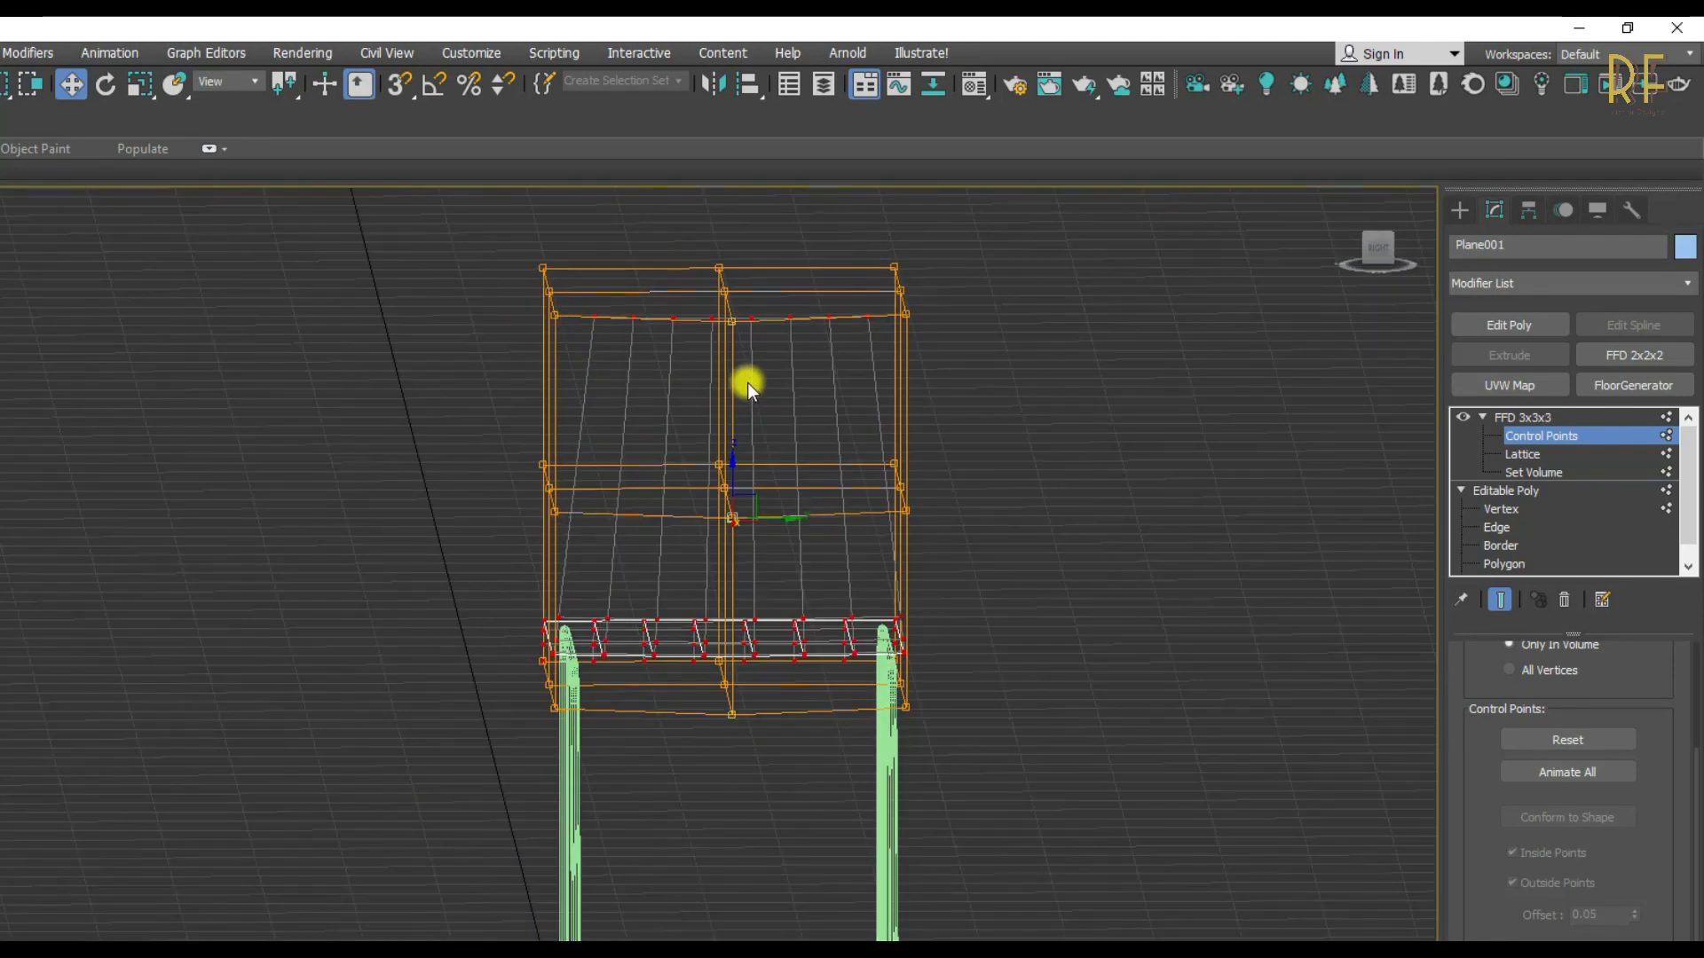
# - In the perspective view, raise the upper middle FFD control points along Z to arch the backrest's top edge
pyautogui.press('p')
pyautogui.keyDown('alt'); pyautogui.moveTo(1190, 609); pyautogui.dragTo(879, 572, button='middle'); pyautogui.keyUp('alt')
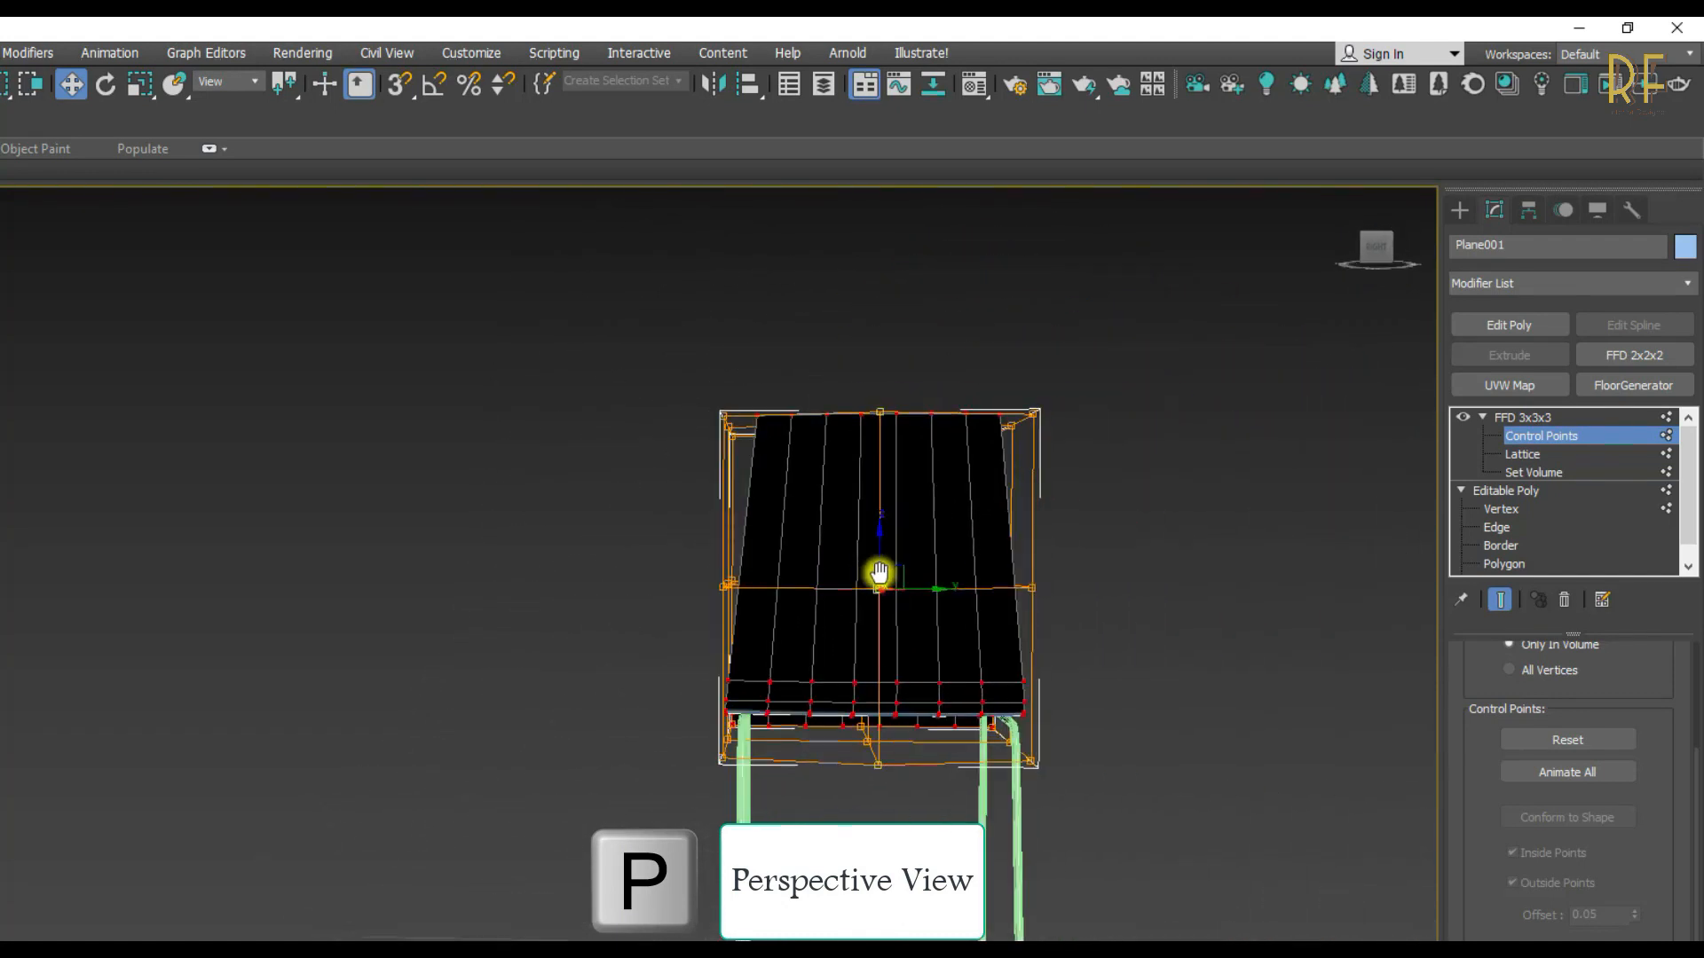
pyautogui.moveTo(848, 450); pyautogui.dragTo(849, 448)
pyautogui.keyDown('alt'); pyautogui.moveTo(833, 487); pyautogui.dragTo(868, 494, button='middle'); pyautogui.keyUp('alt')
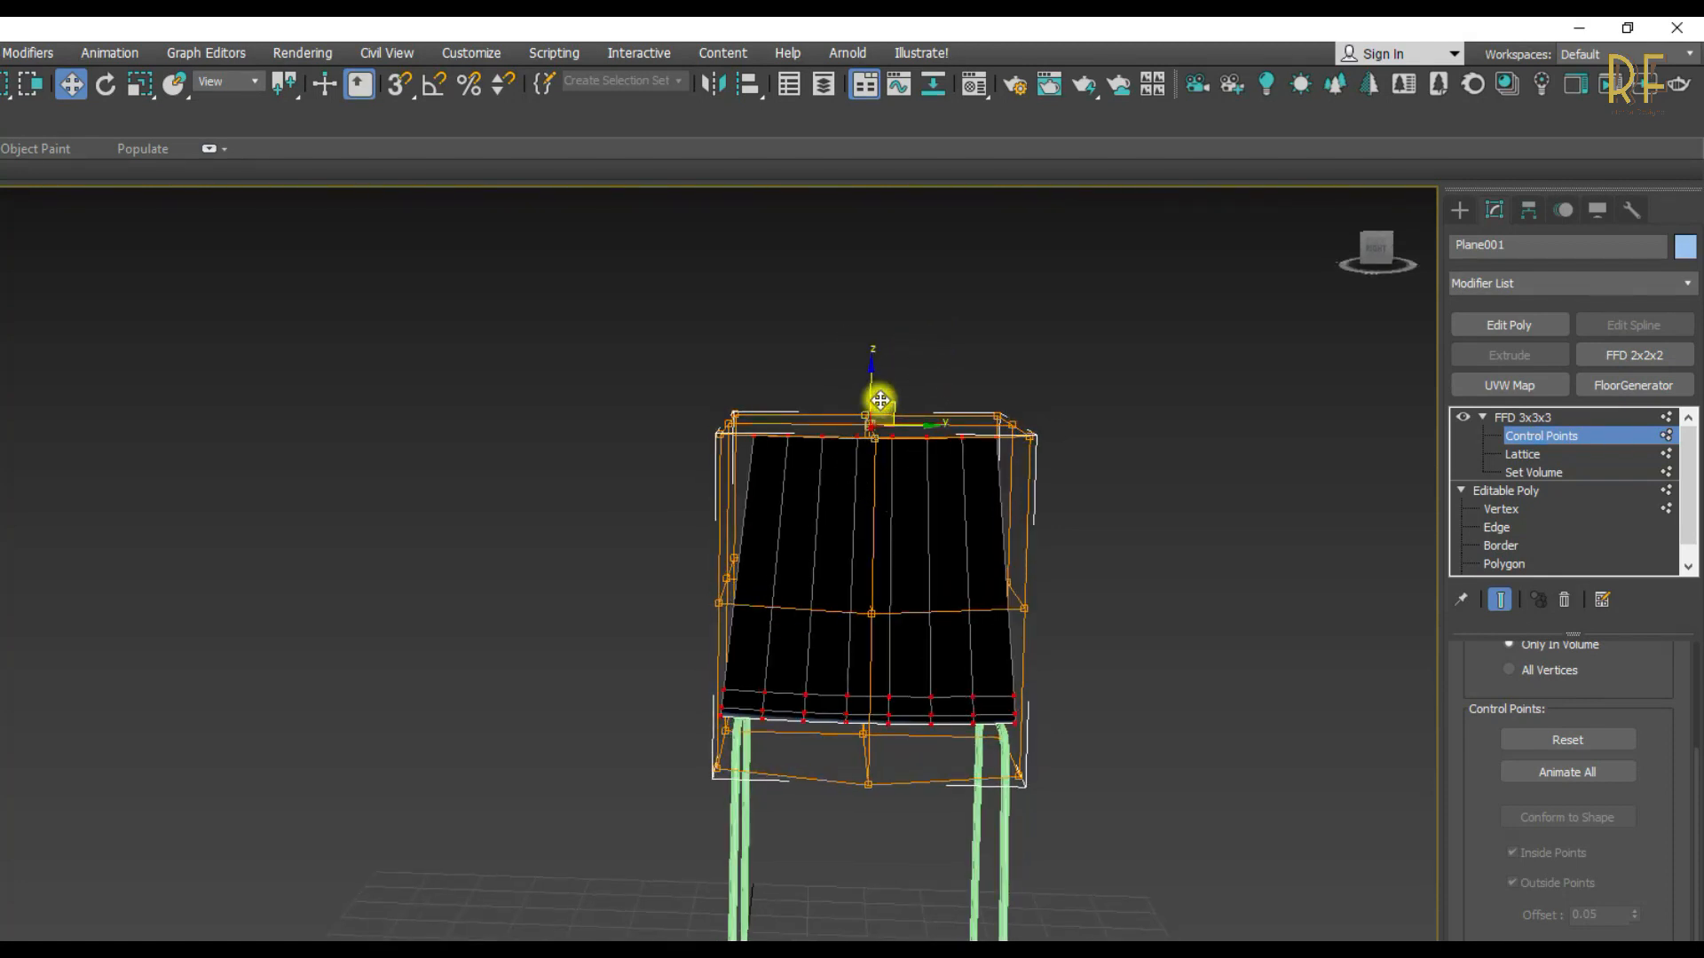
pyautogui.moveTo(870, 381); pyautogui.dragTo(876, 337)
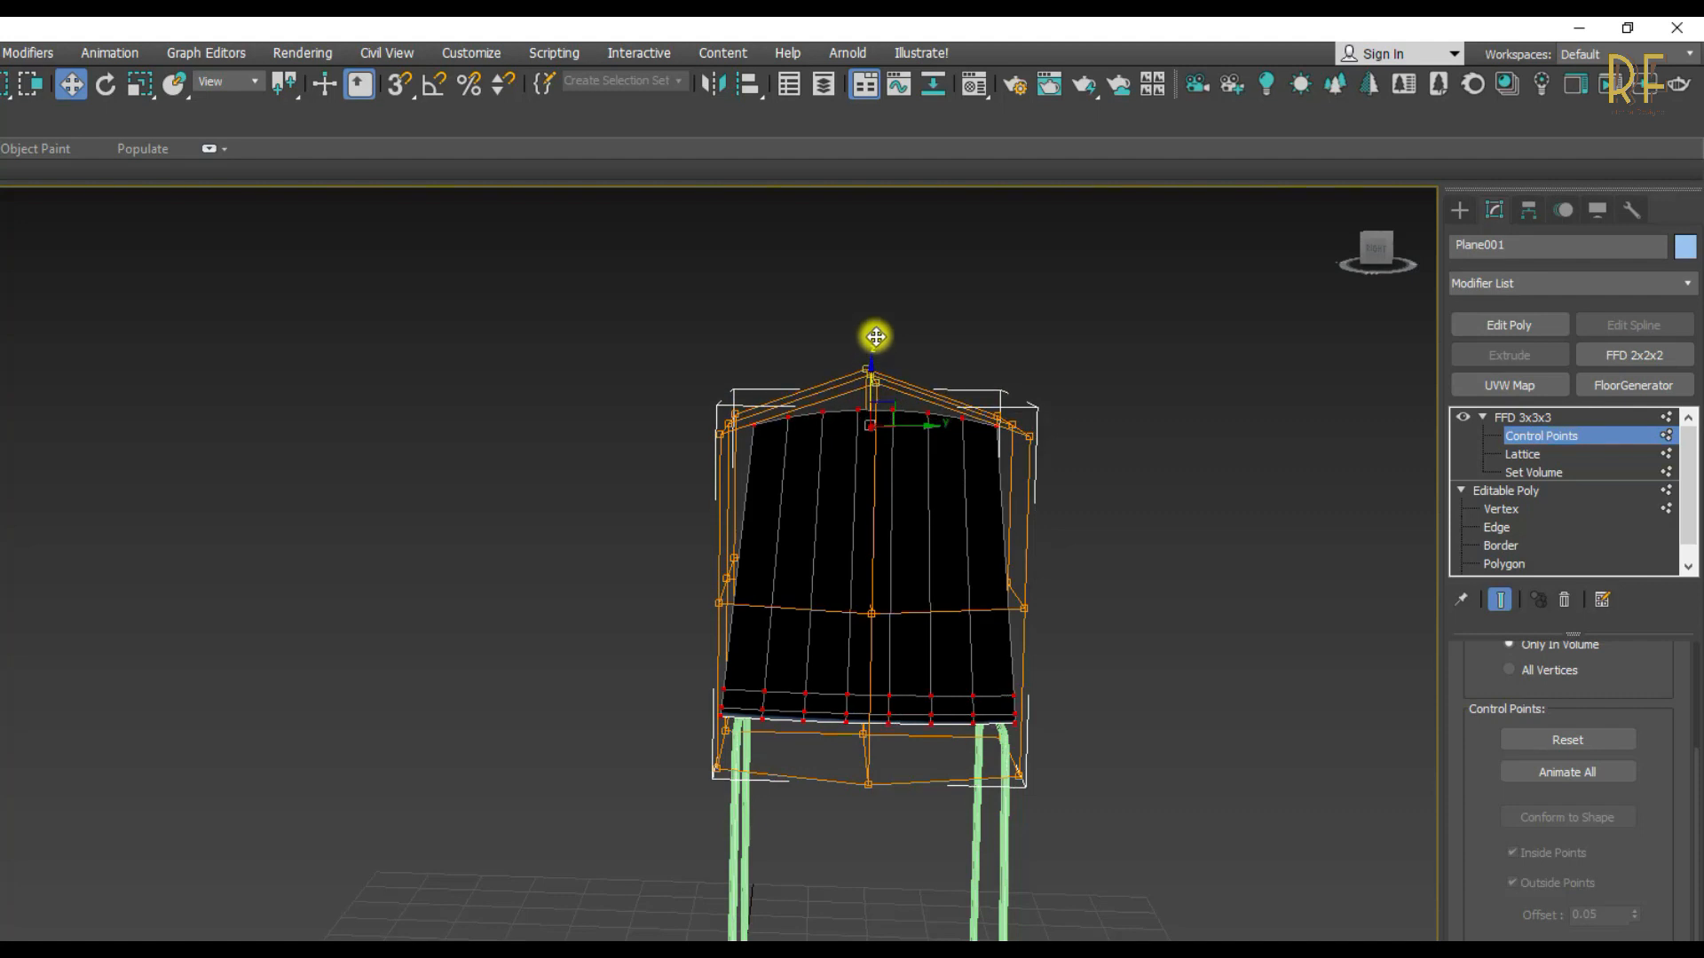
pyautogui.keyDown('alt'); pyautogui.moveTo(887, 513); pyautogui.dragTo(1202, 524, button='middle'); pyautogui.keyUp('alt')
# - Collapse the FFD 3x3x3 modifier into the editable poly
pyautogui.click(1512, 418)
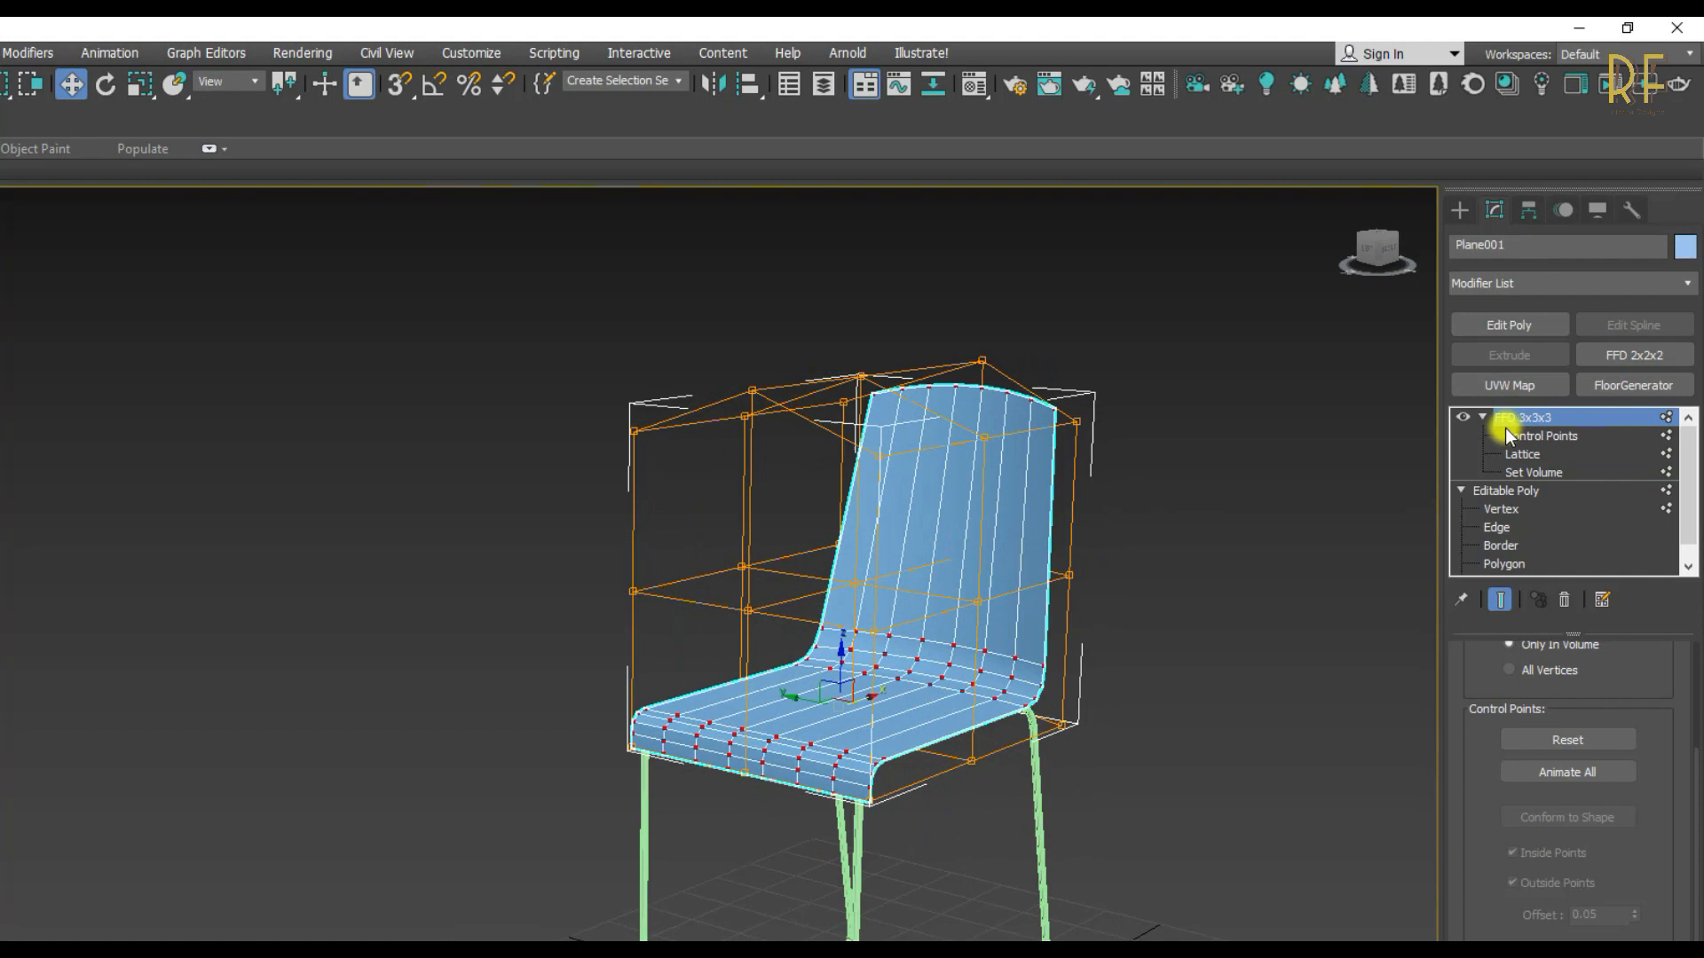
pyautogui.click(1514, 418)
pyautogui.rightClick(1514, 418)
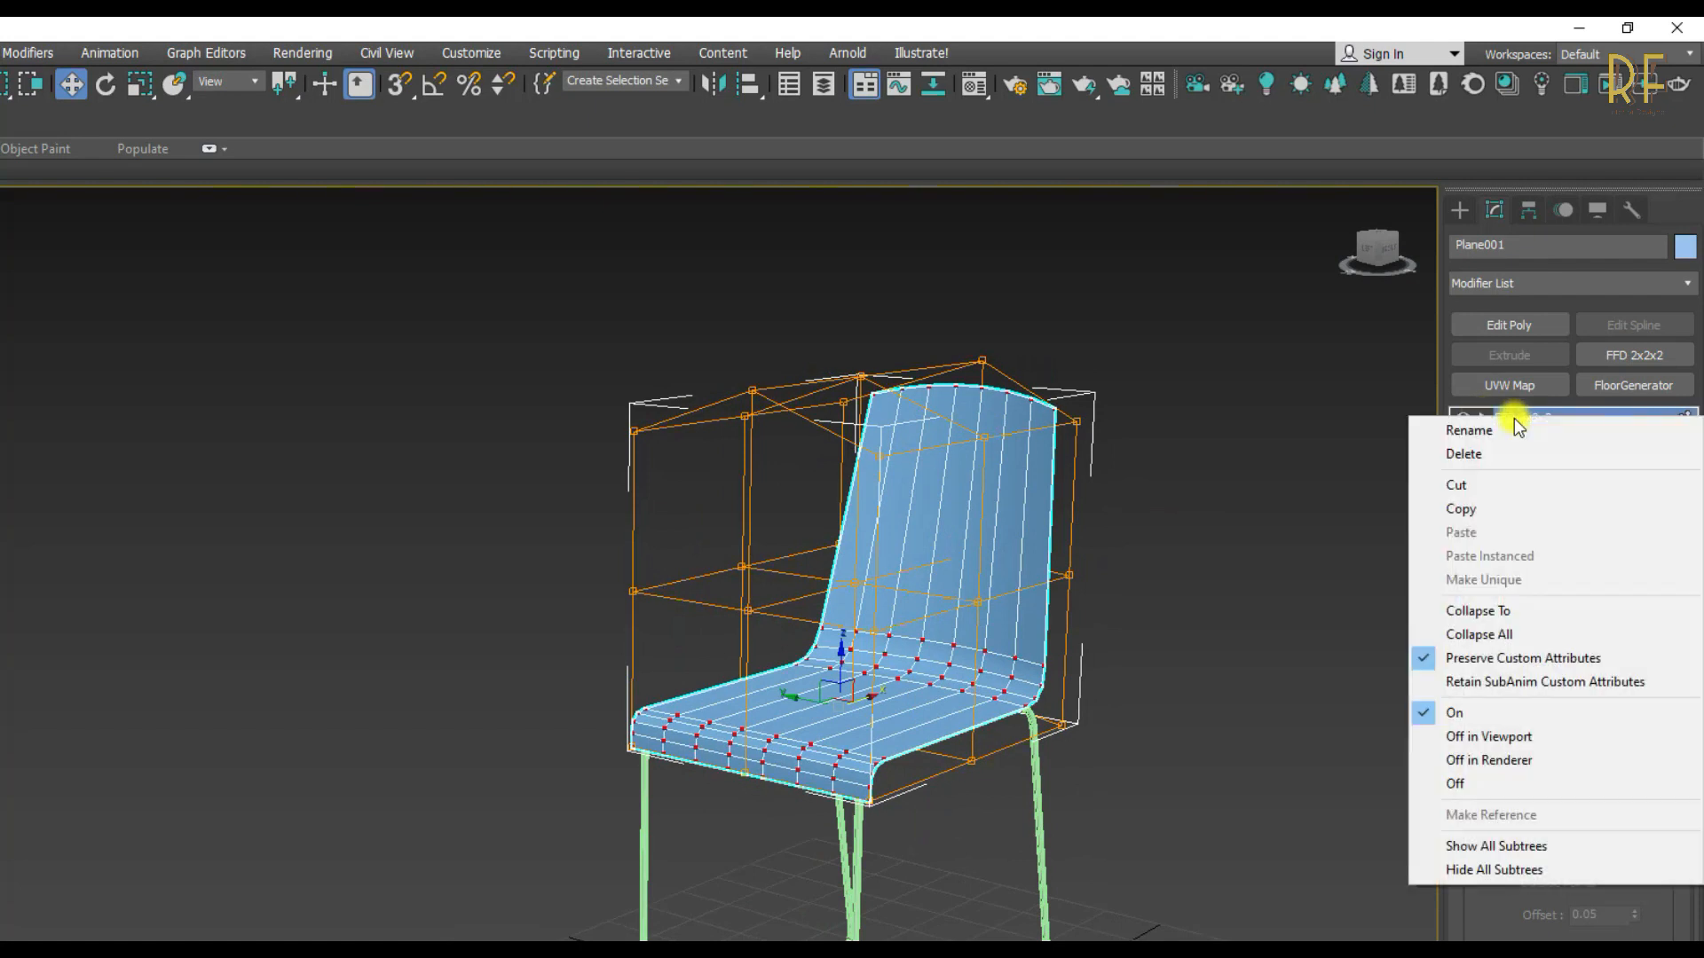
pyautogui.click(1491, 610)
pyautogui.click(804, 691)
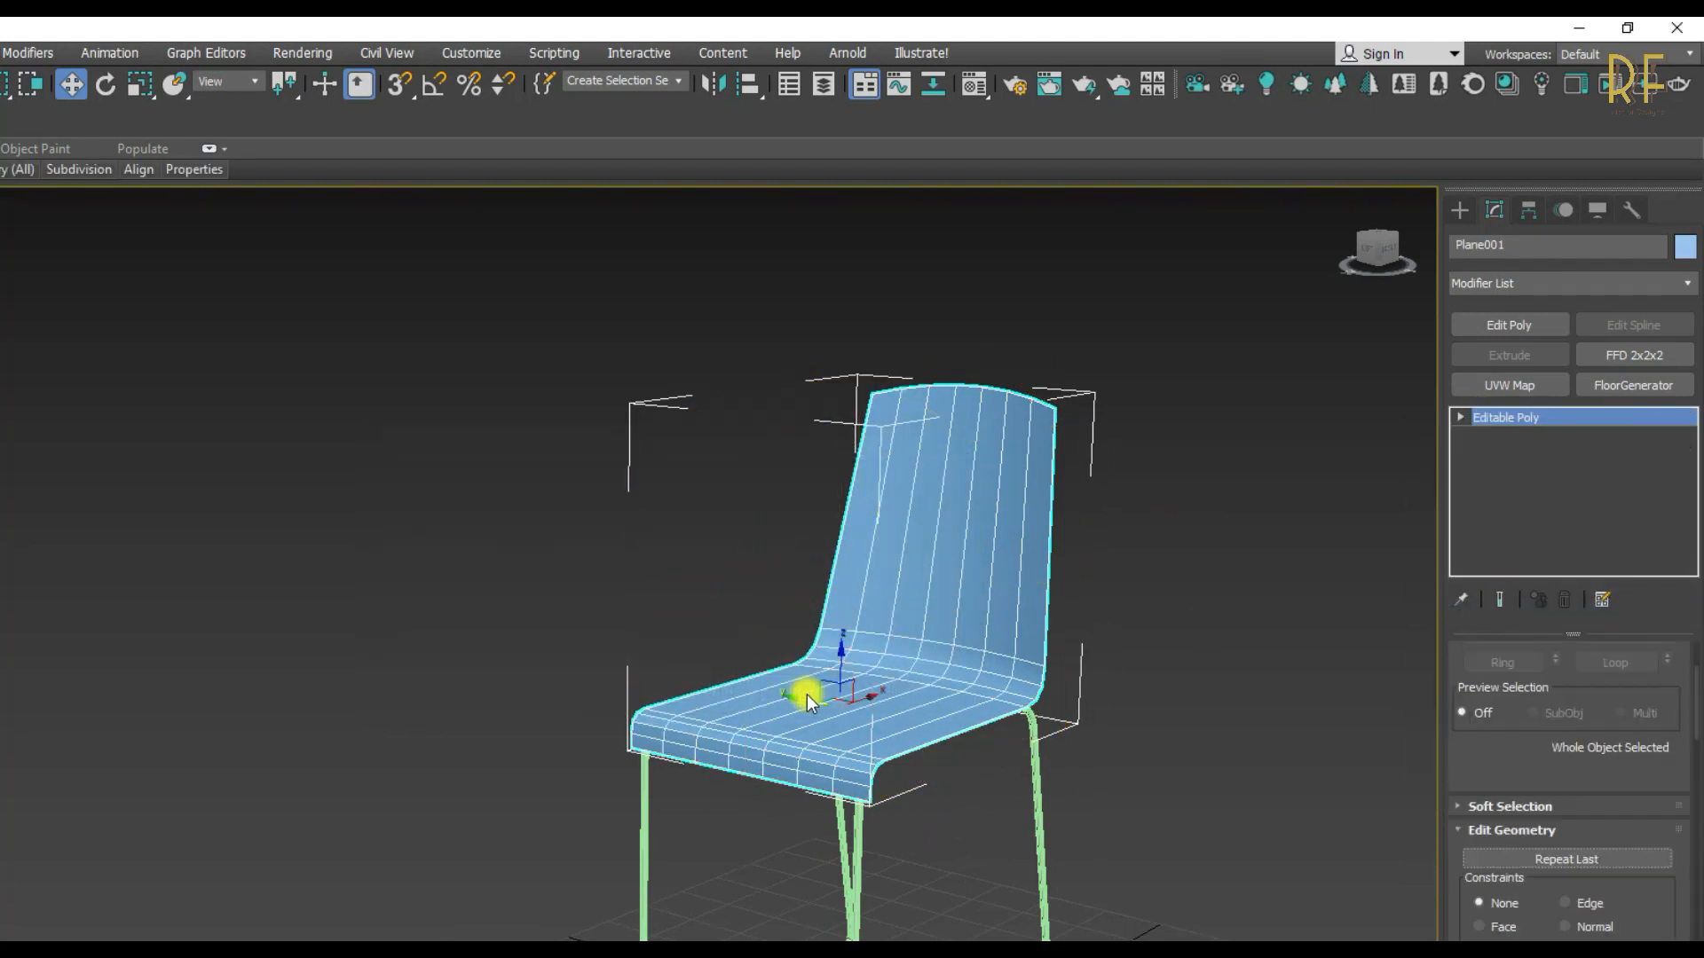
# - Apply another FFD 3x3x3 to the vertices of the seat and bend, excluding the backrest's top row, and activate its control points
pyautogui.click(1461, 417)
pyautogui.click(1494, 435)
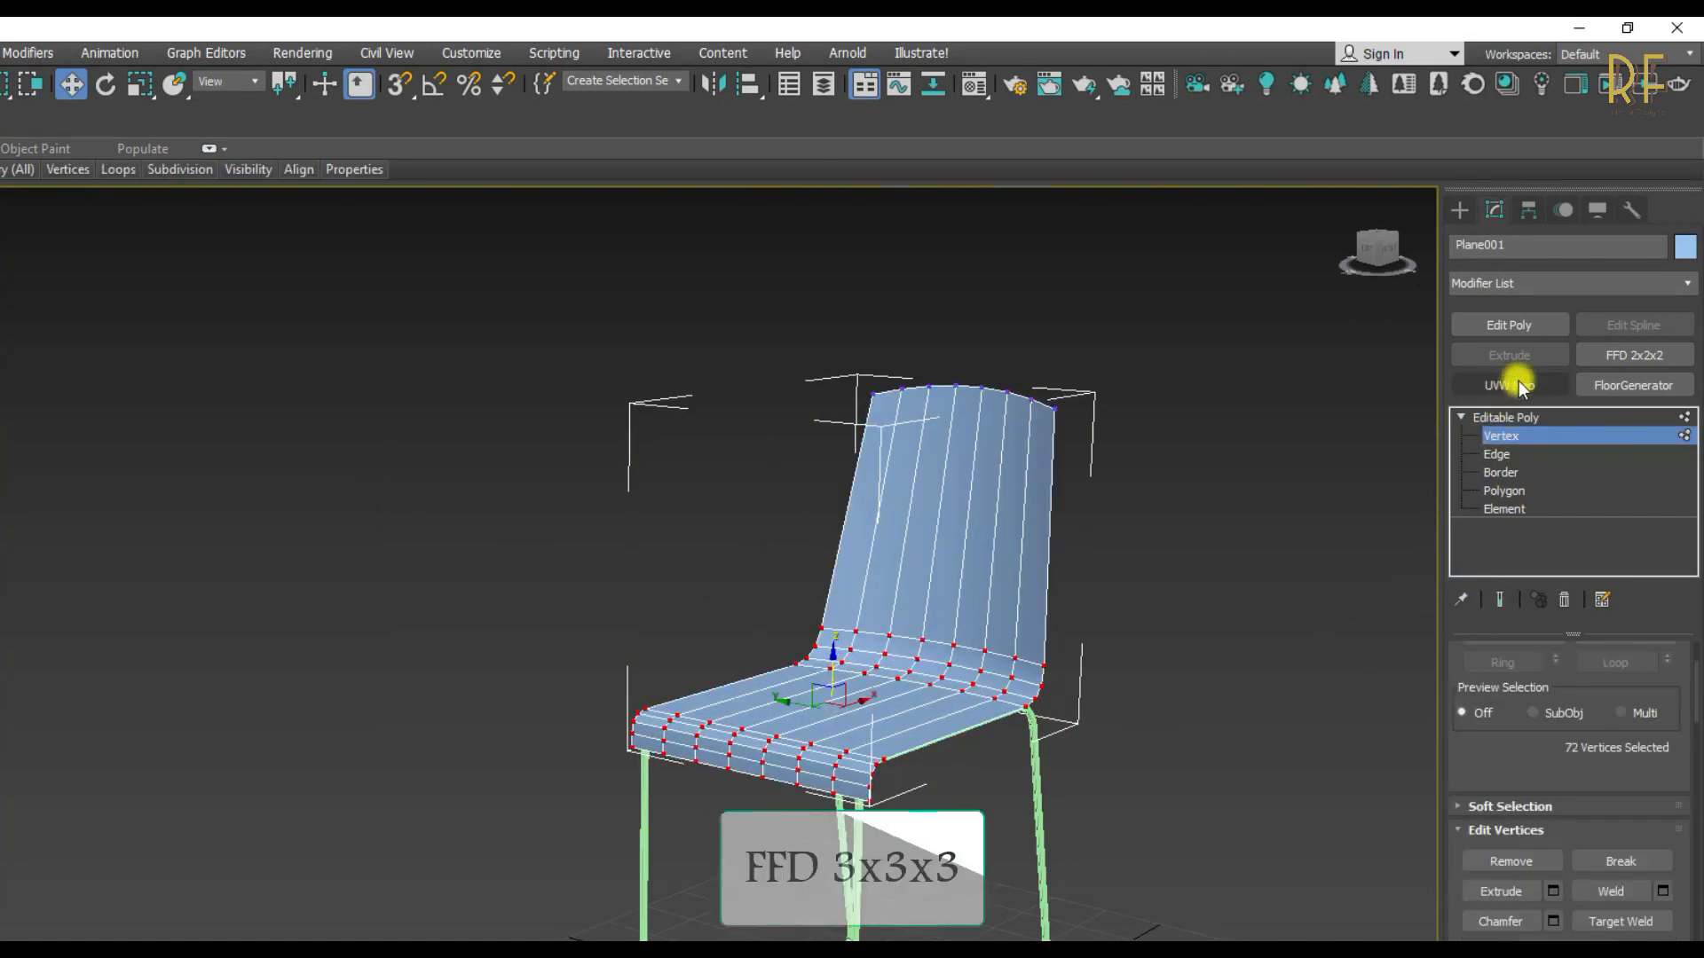
pyautogui.click(1531, 283)
pyautogui.press('f')
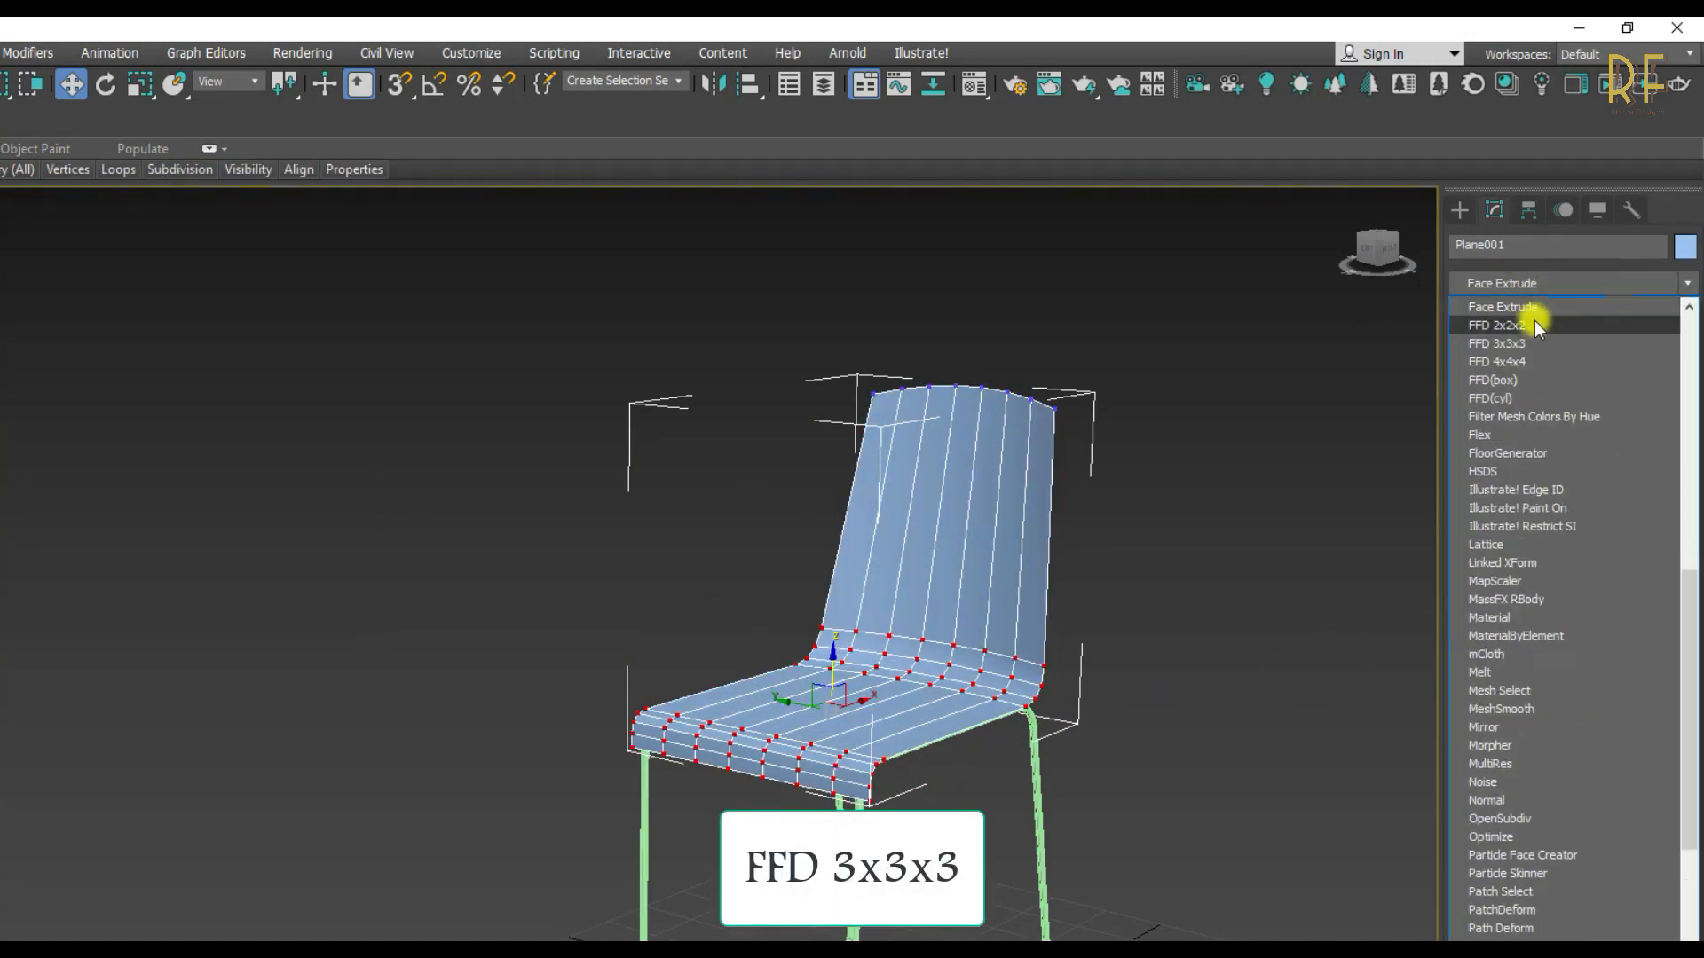
pyautogui.click(1534, 341)
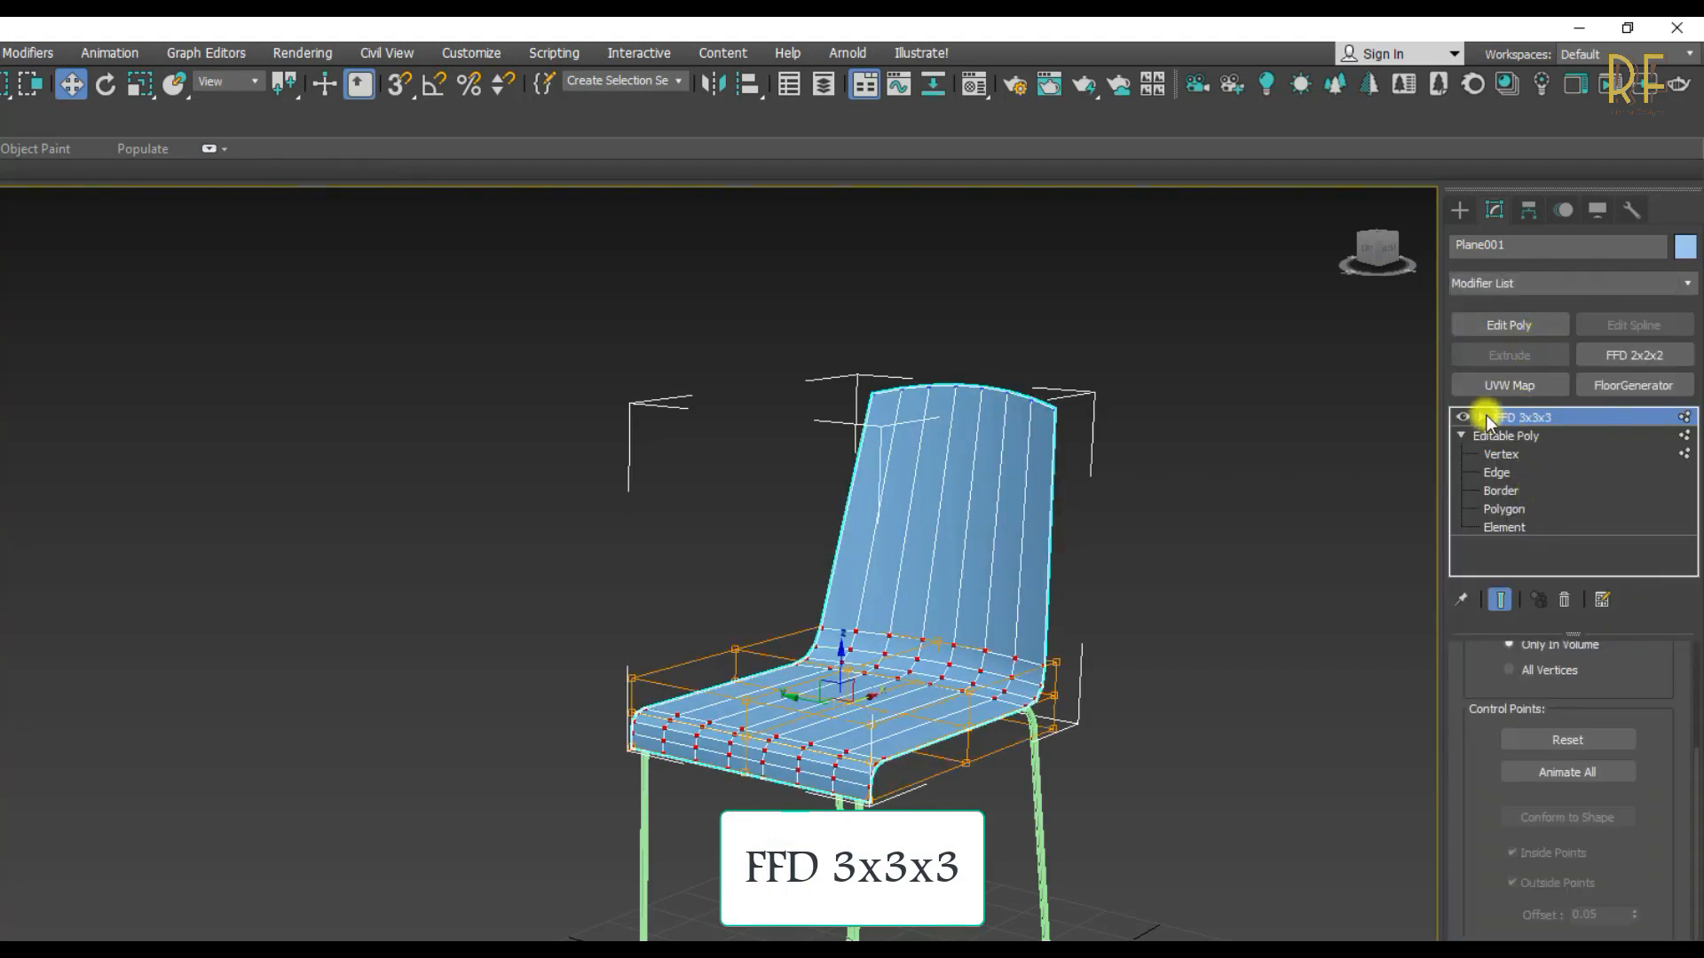
pyautogui.click(1482, 417)
pyautogui.click(1518, 435)
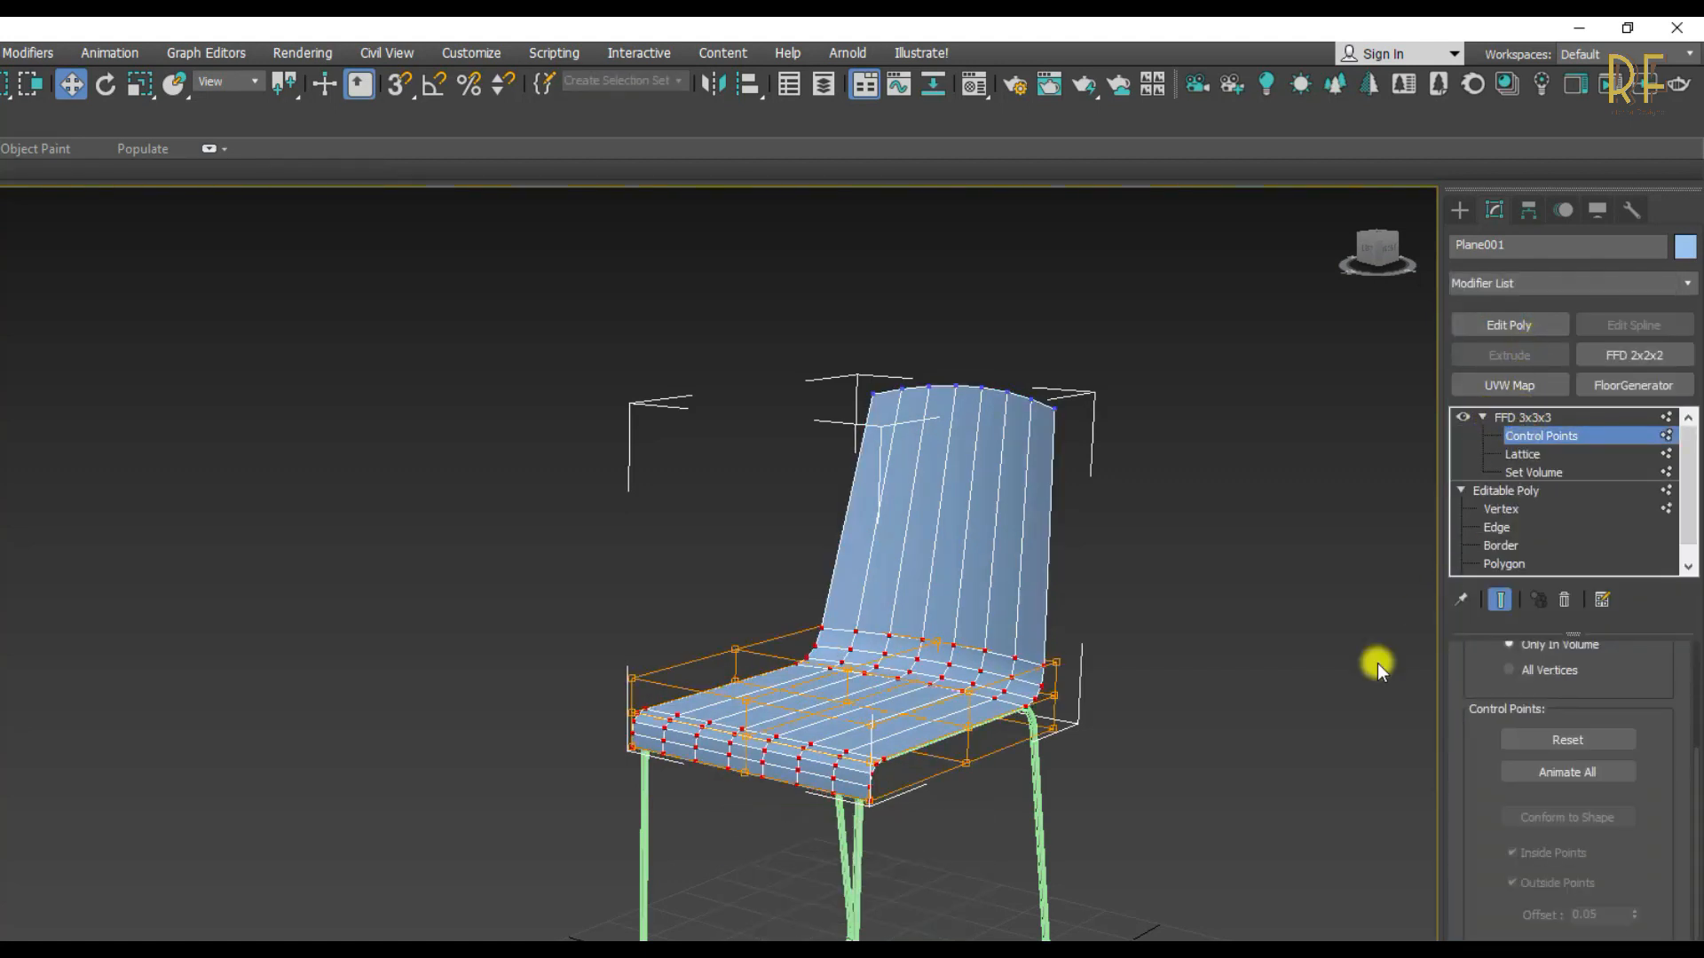
# - Lower the seat's middle column of FFD control points slightly along Z so the seat sags in the center
pyautogui.keyDown('alt'); pyautogui.moveTo(1230, 725); pyautogui.dragTo(913, 711, button='middle'); pyautogui.keyUp('alt')
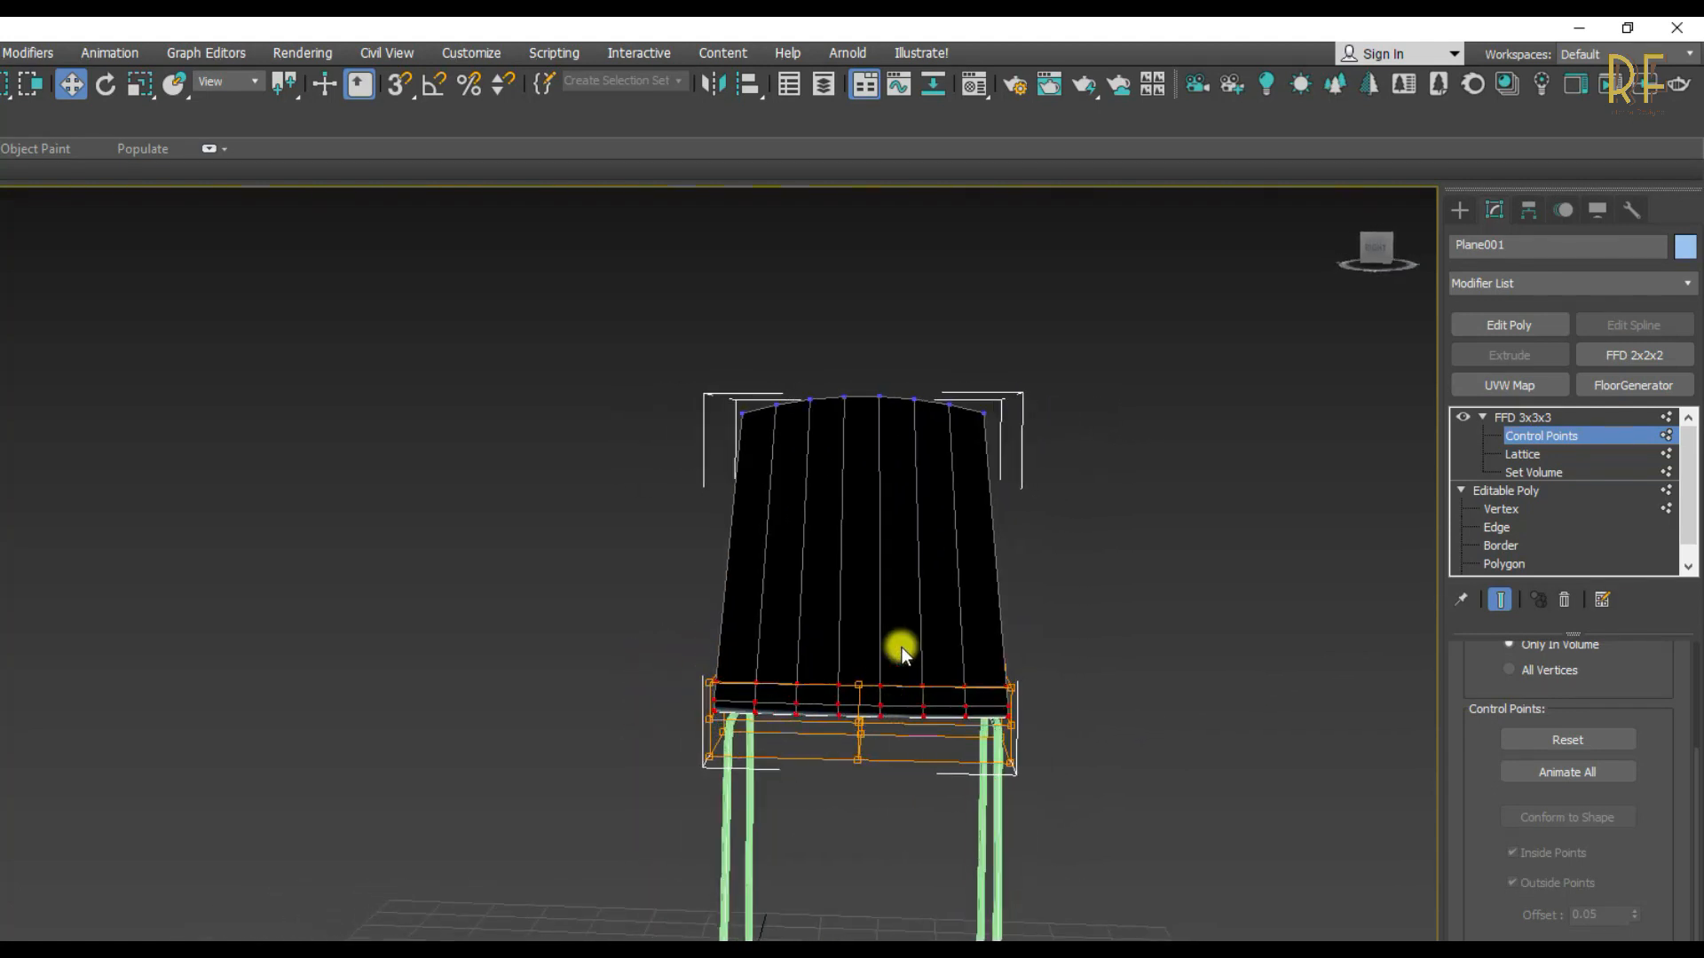
pyautogui.moveTo(839, 795); pyautogui.dragTo(838, 794)
pyautogui.moveTo(863, 671); pyautogui.dragTo(864, 684)
pyautogui.moveTo(848, 711)
pyautogui.keyDown('alt'); pyautogui.mouseDown(button='middle')
pyautogui.moveTo(1073, 749)
pyautogui.moveTo(1186, 725)
pyautogui.mouseUp(button='middle'); pyautogui.keyUp('alt')
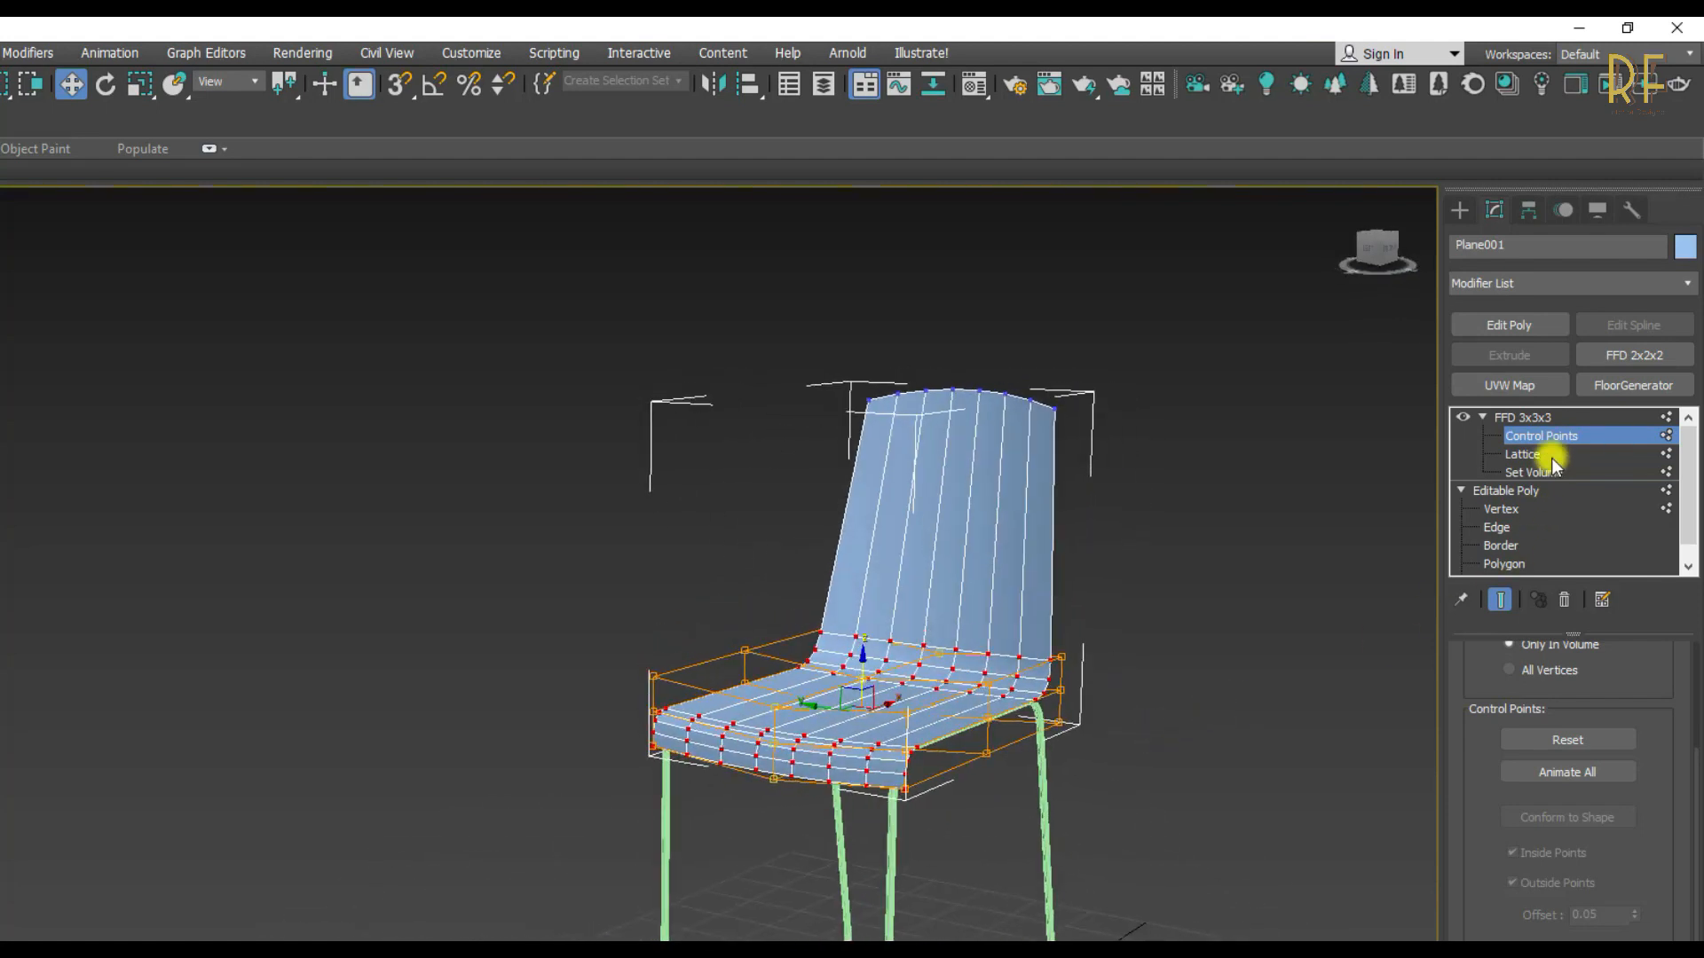
# - Collapse the seat's FFD deformation into the editable poly
pyautogui.click(1491, 417)
pyautogui.rightClick(1533, 418)
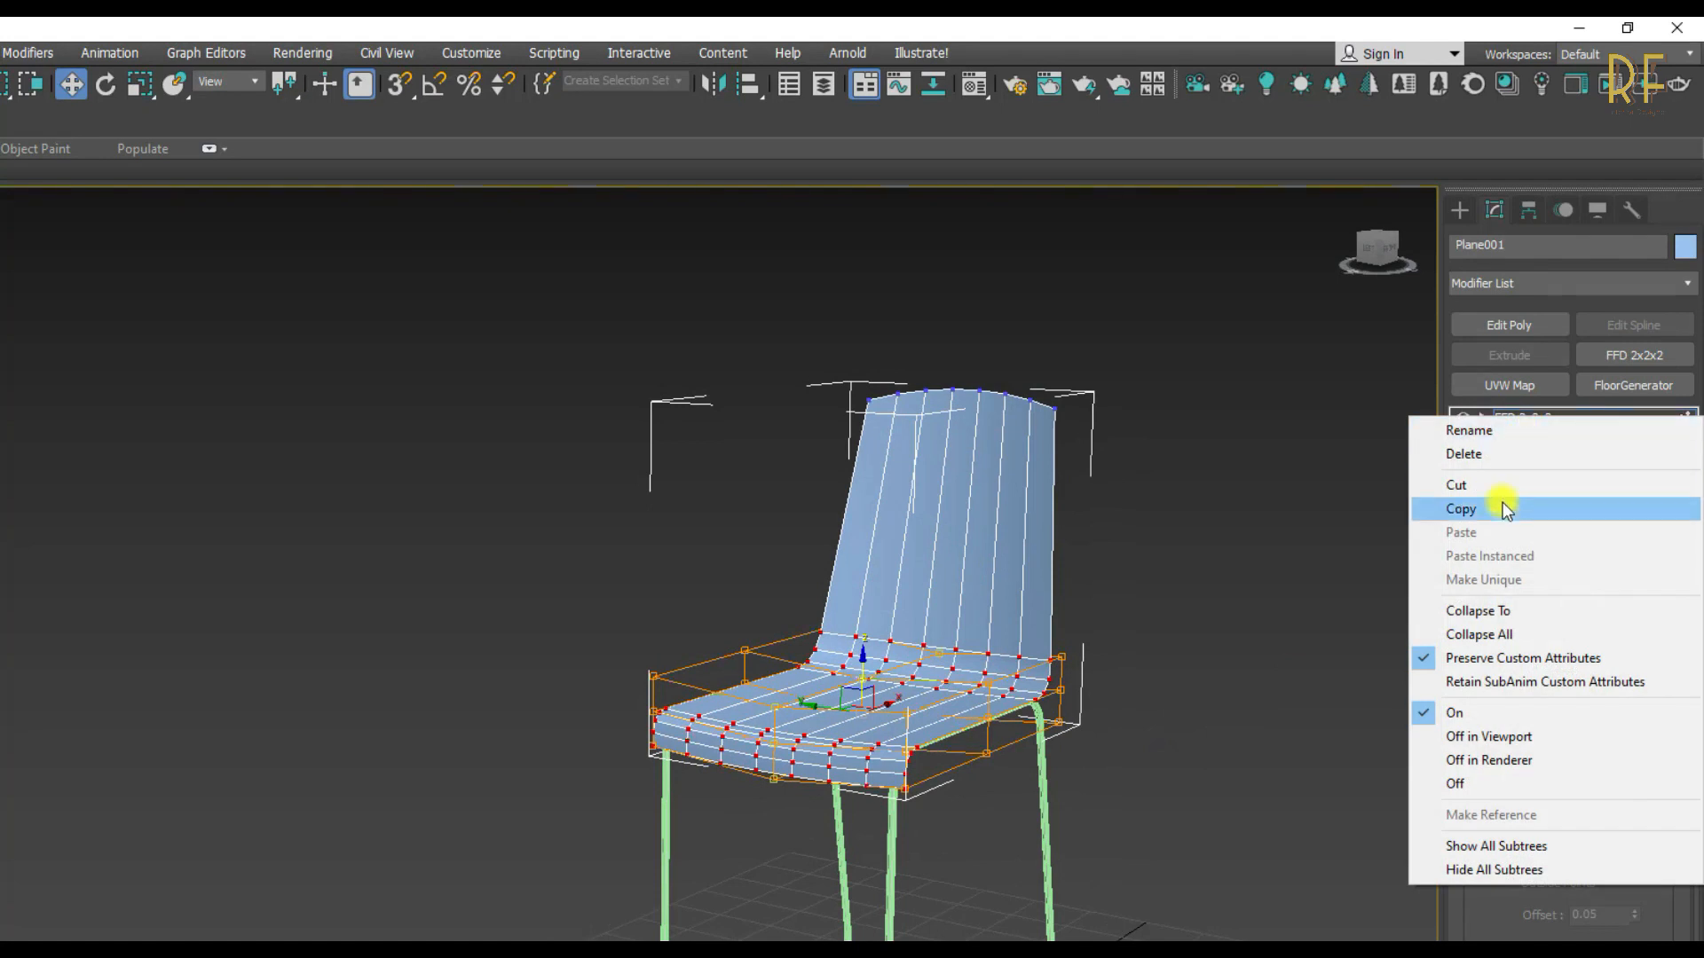
pyautogui.click(1480, 610)
pyautogui.click(799, 697)
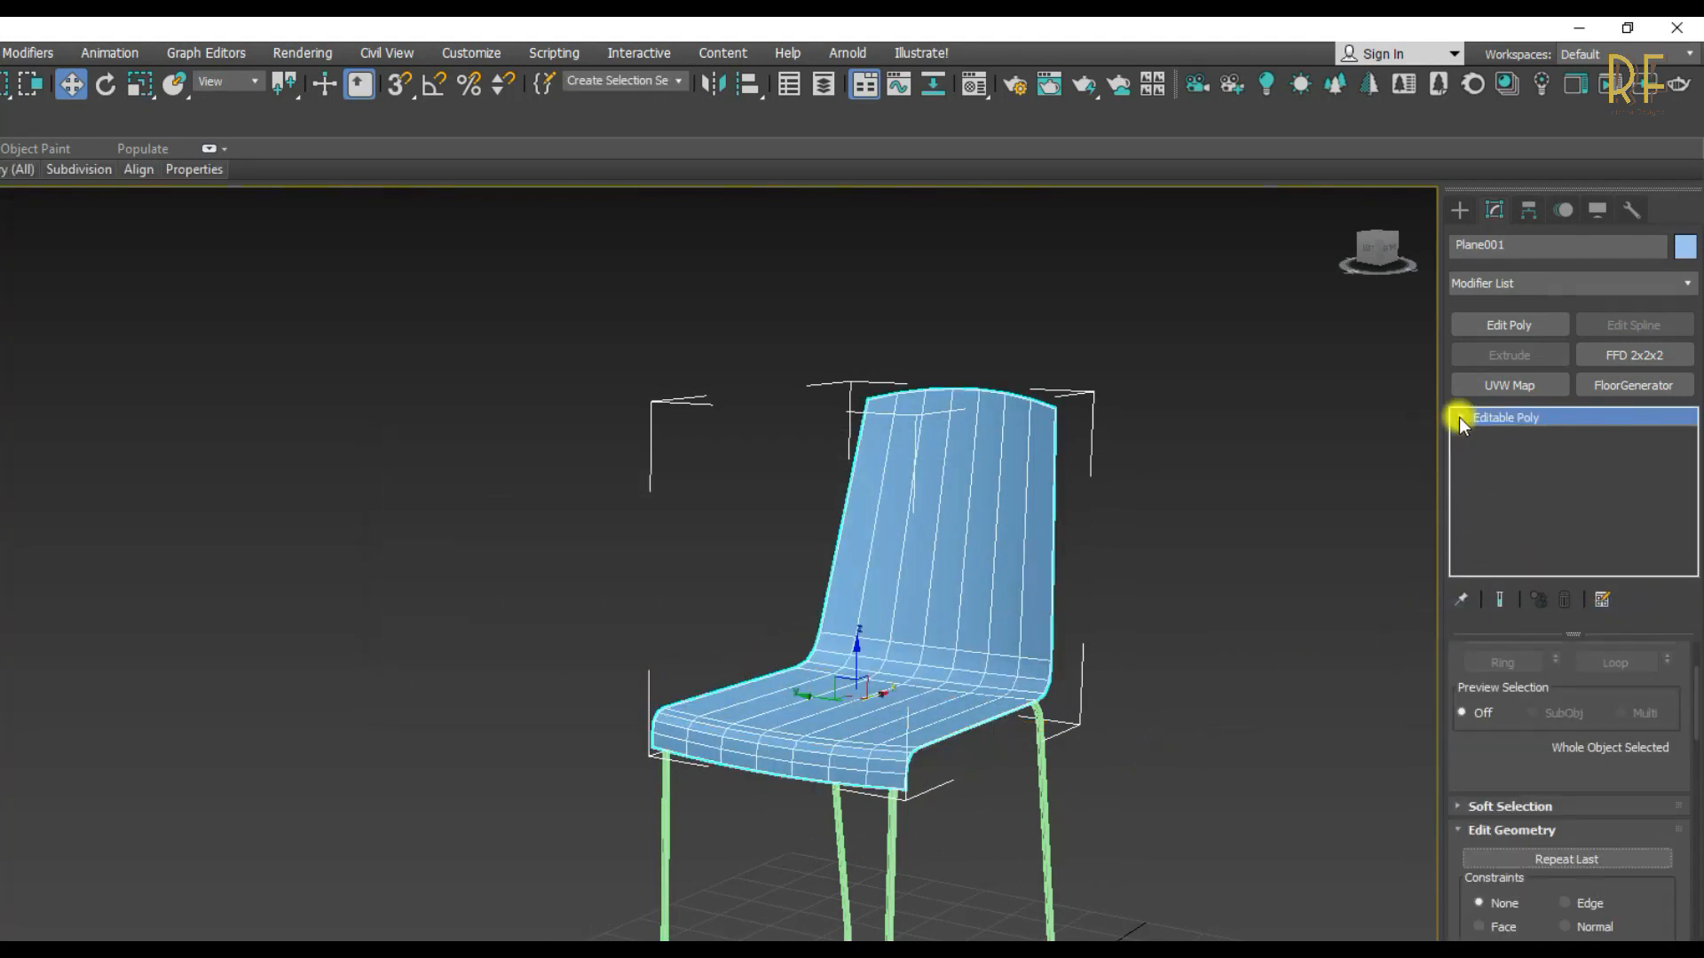
# - Connect the eight lengthwise edges of the backrest with 3 crosswise segments, pinch 0 and slide 0
pyautogui.click(1496, 454)
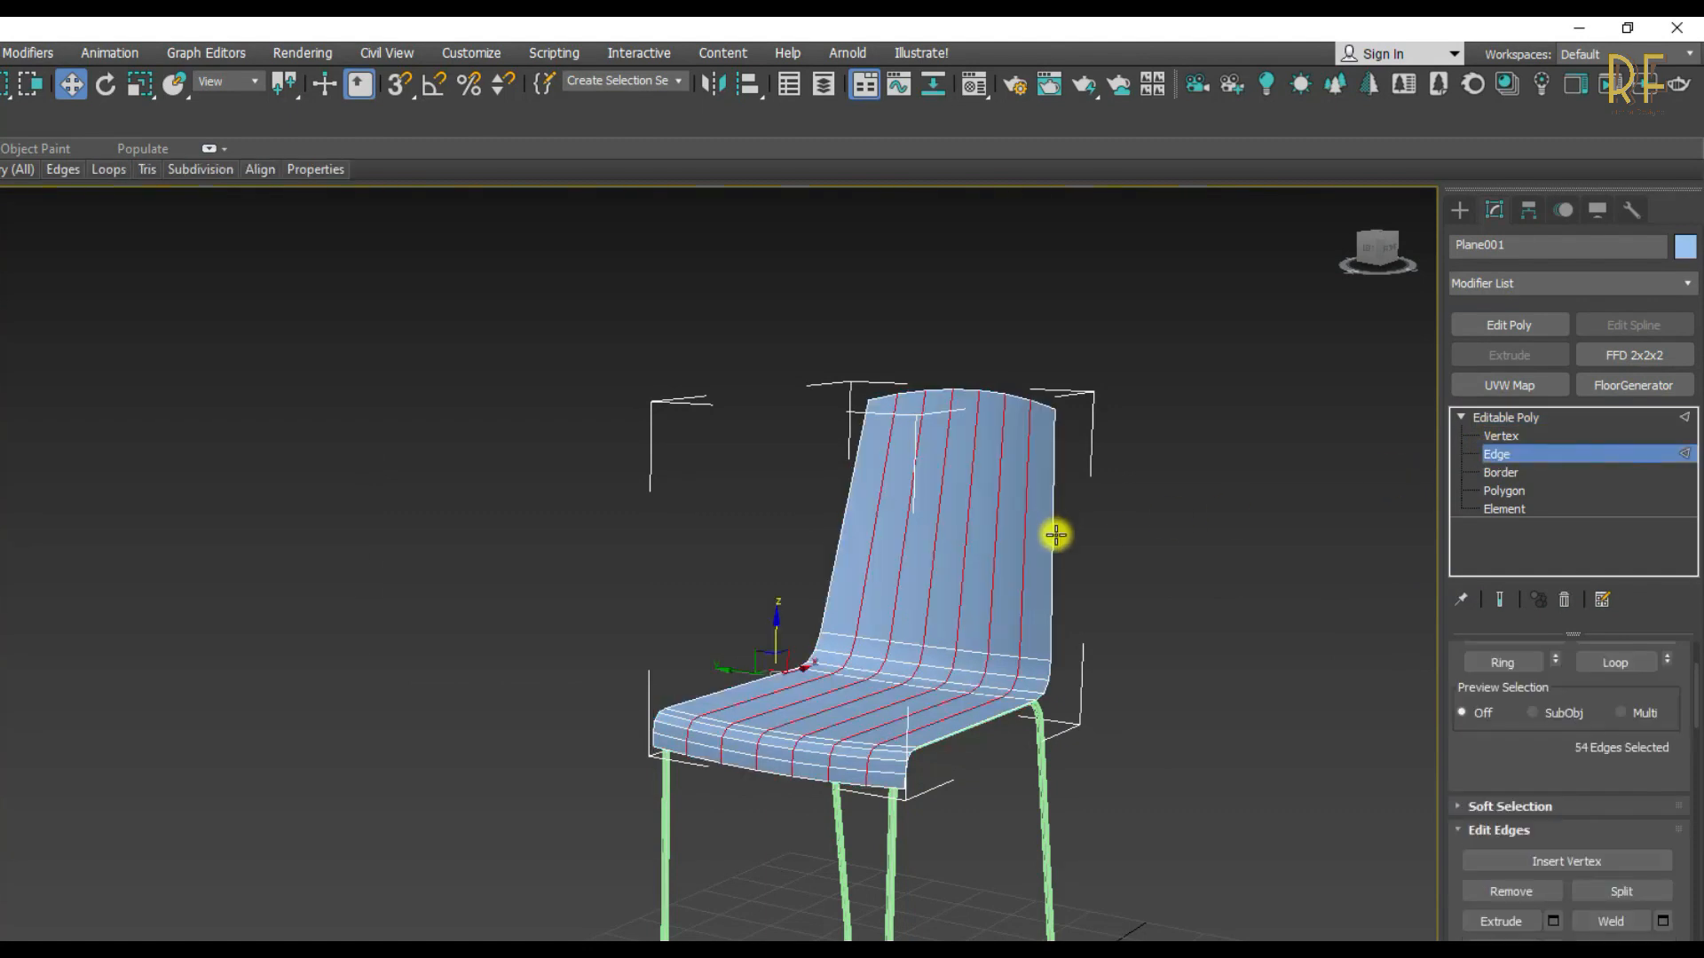
pyautogui.moveTo(951, 559); pyautogui.dragTo(806, 558)
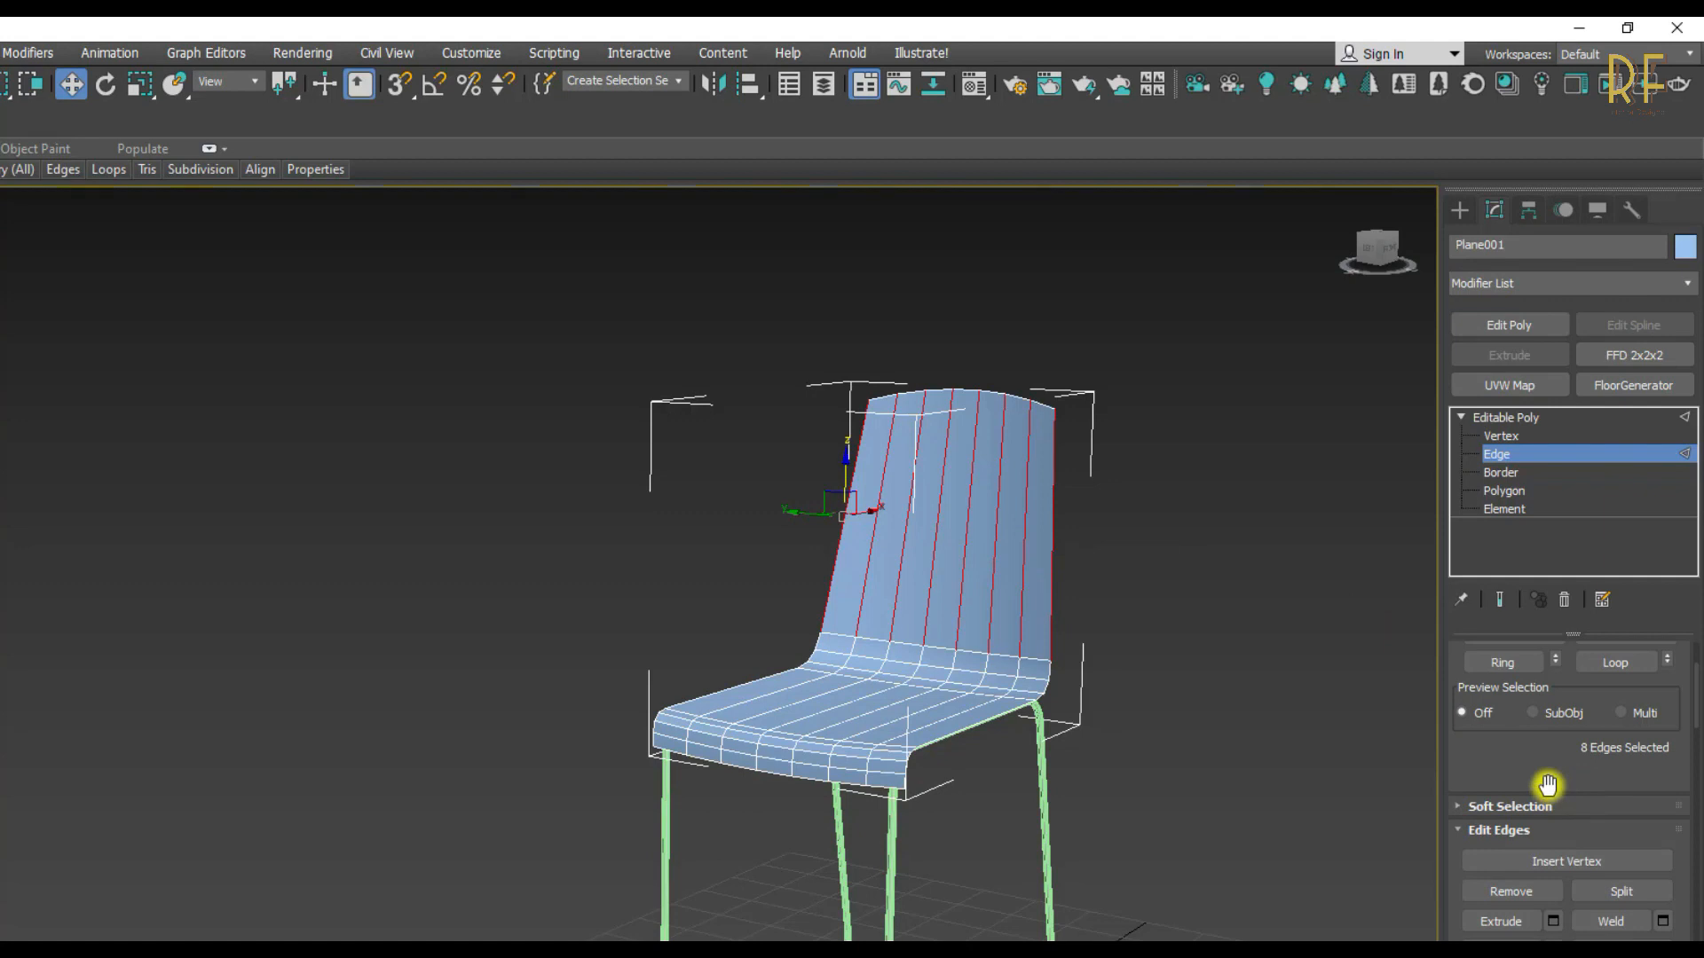
pyautogui.moveTo(1548, 785); pyautogui.dragTo(1483, 677)
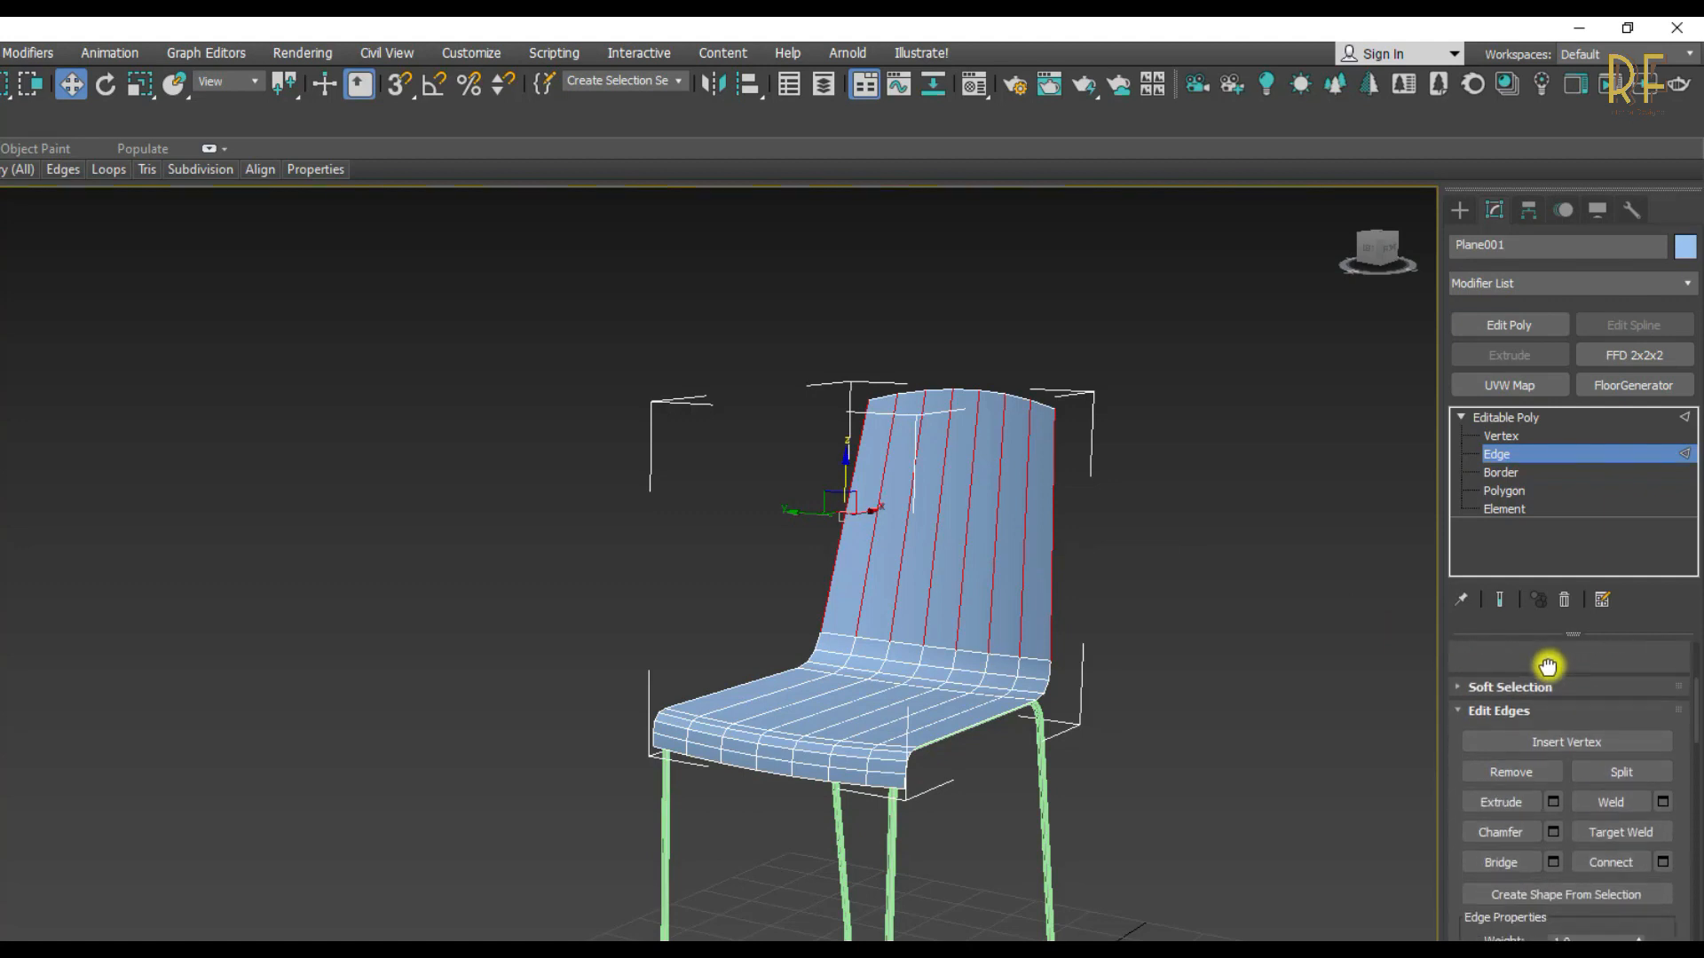
pyautogui.click(1665, 855)
pyautogui.scroll(2, 576, 613)
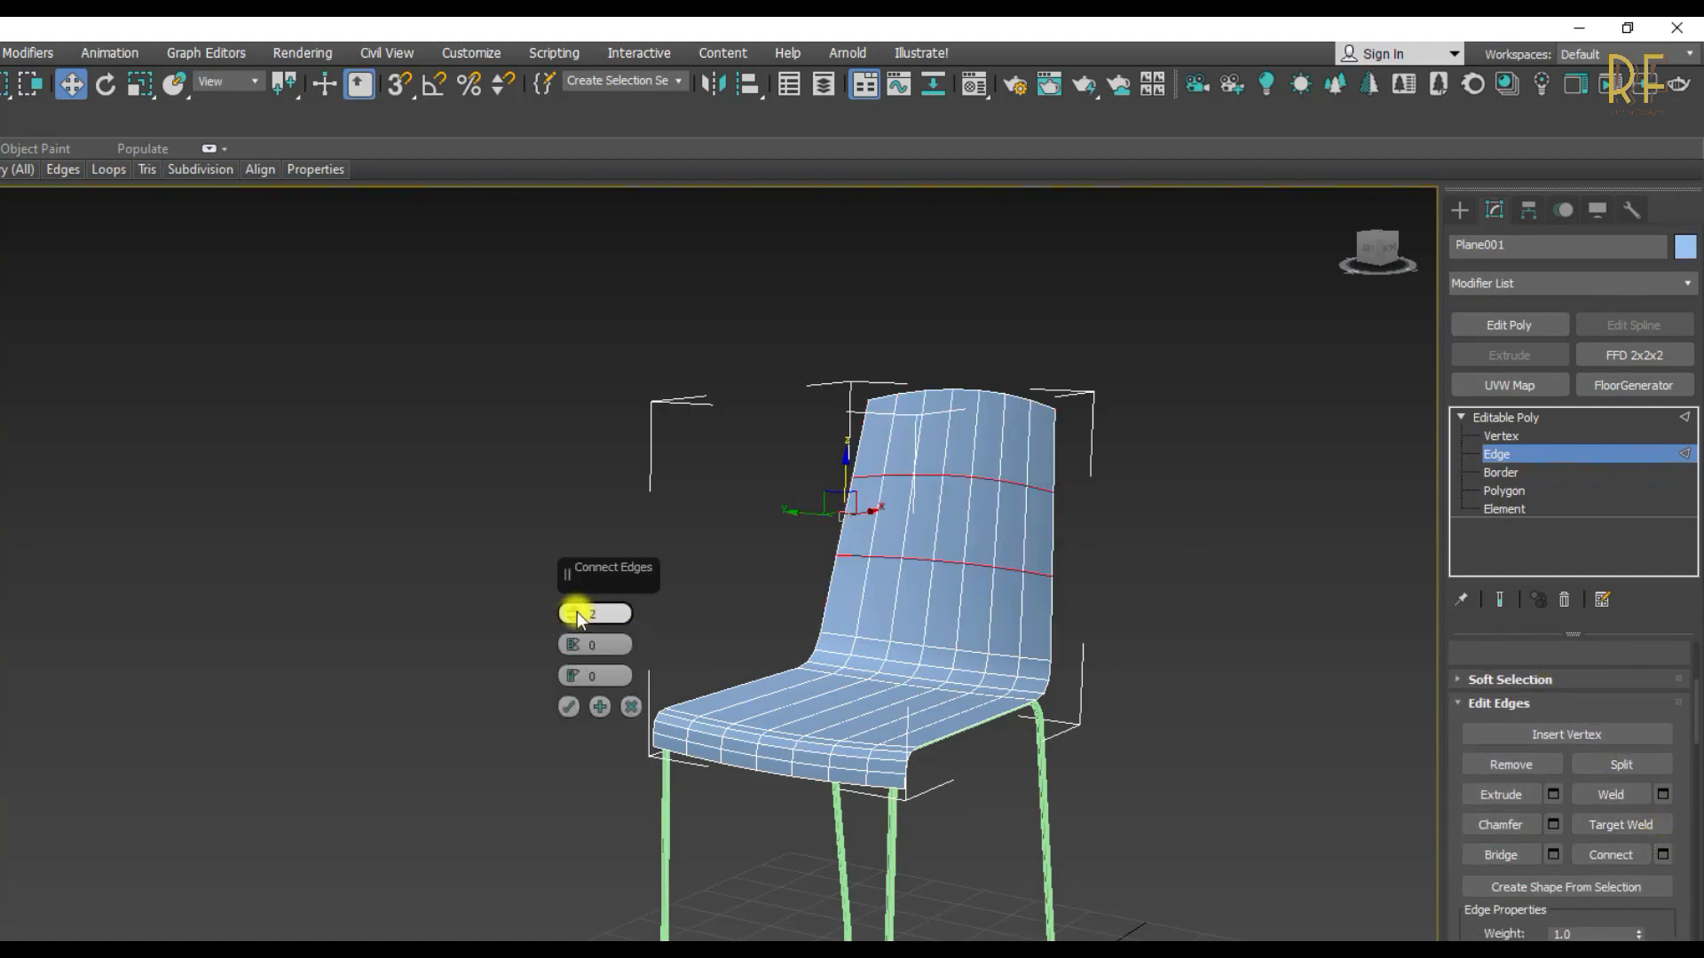
pyautogui.click(570, 705)
# - Chamfer the uppermost of the new crosswise edge loops on the backrest with amount 2 and 1 segment
pyautogui.keyDown('alt'); pyautogui.moveTo(1073, 529); pyautogui.dragTo(932, 600); pyautogui.keyUp('alt')
pyautogui.keyDown('alt'); pyautogui.moveTo(1097, 510); pyautogui.dragTo(1145, 517, button='middle'); pyautogui.keyUp('alt')
pyautogui.moveTo(1147, 514); pyautogui.dragTo(732, 619)
pyautogui.moveTo(989, 607)
pyautogui.keyDown('alt'); pyautogui.mouseDown(button='middle')
pyautogui.moveTo(775, 594)
pyautogui.moveTo(974, 609)
pyautogui.mouseUp(button='middle'); pyautogui.keyUp('alt')
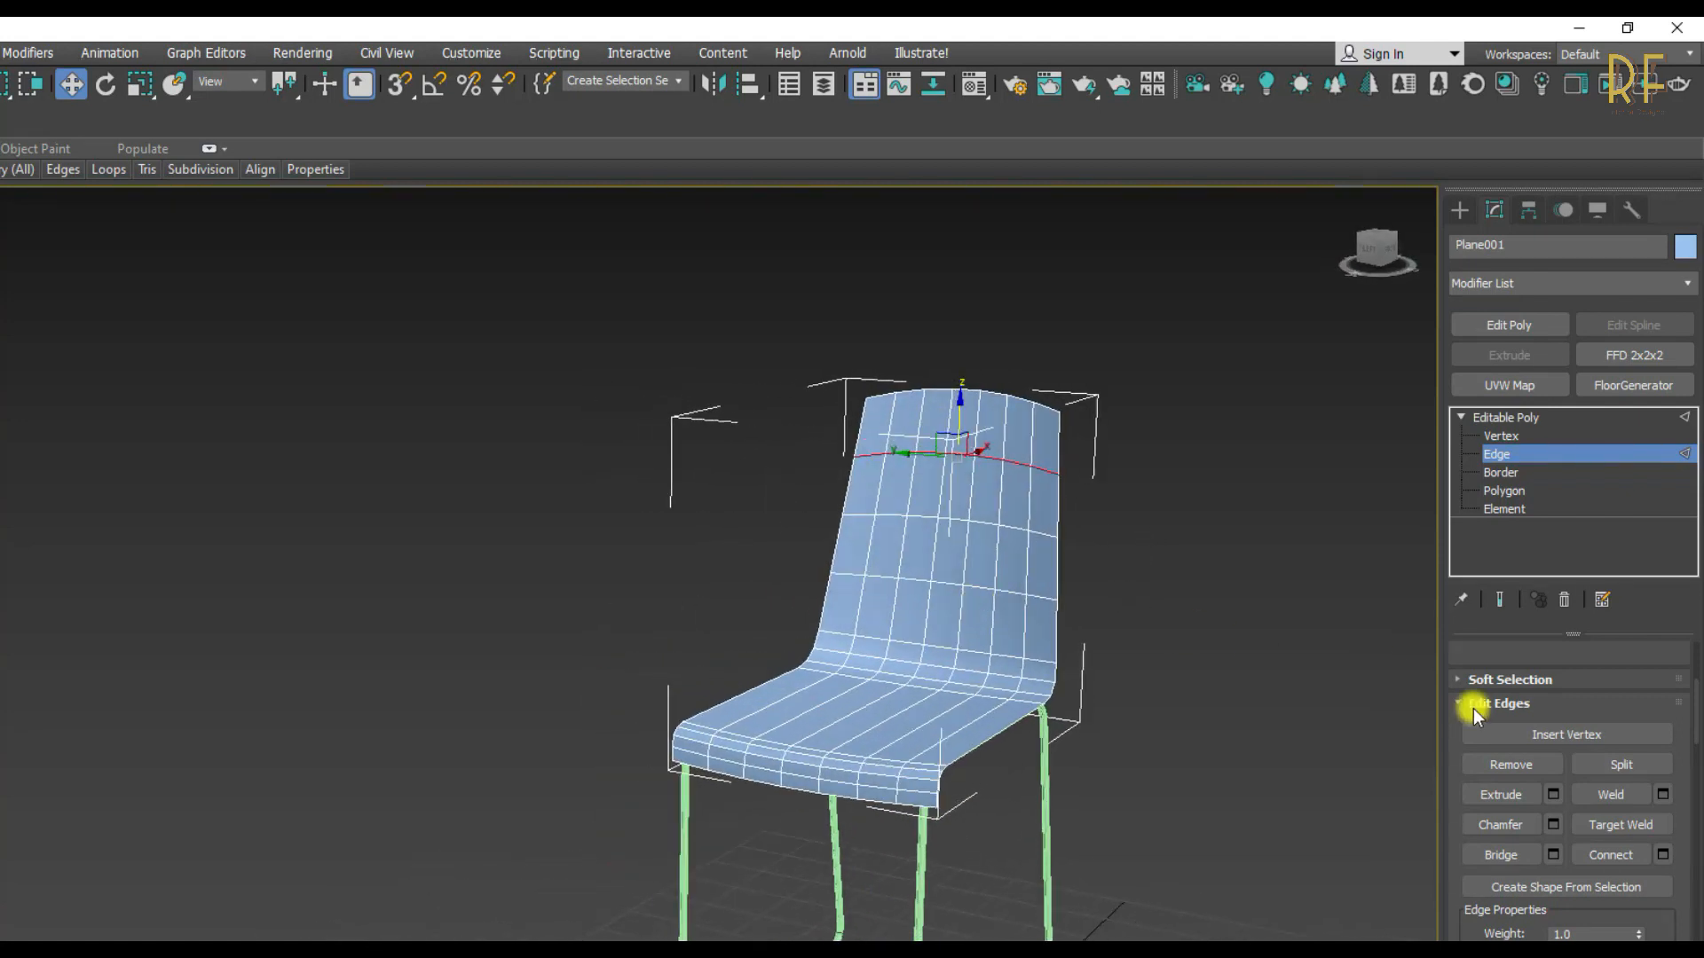
pyautogui.click(1552, 825)
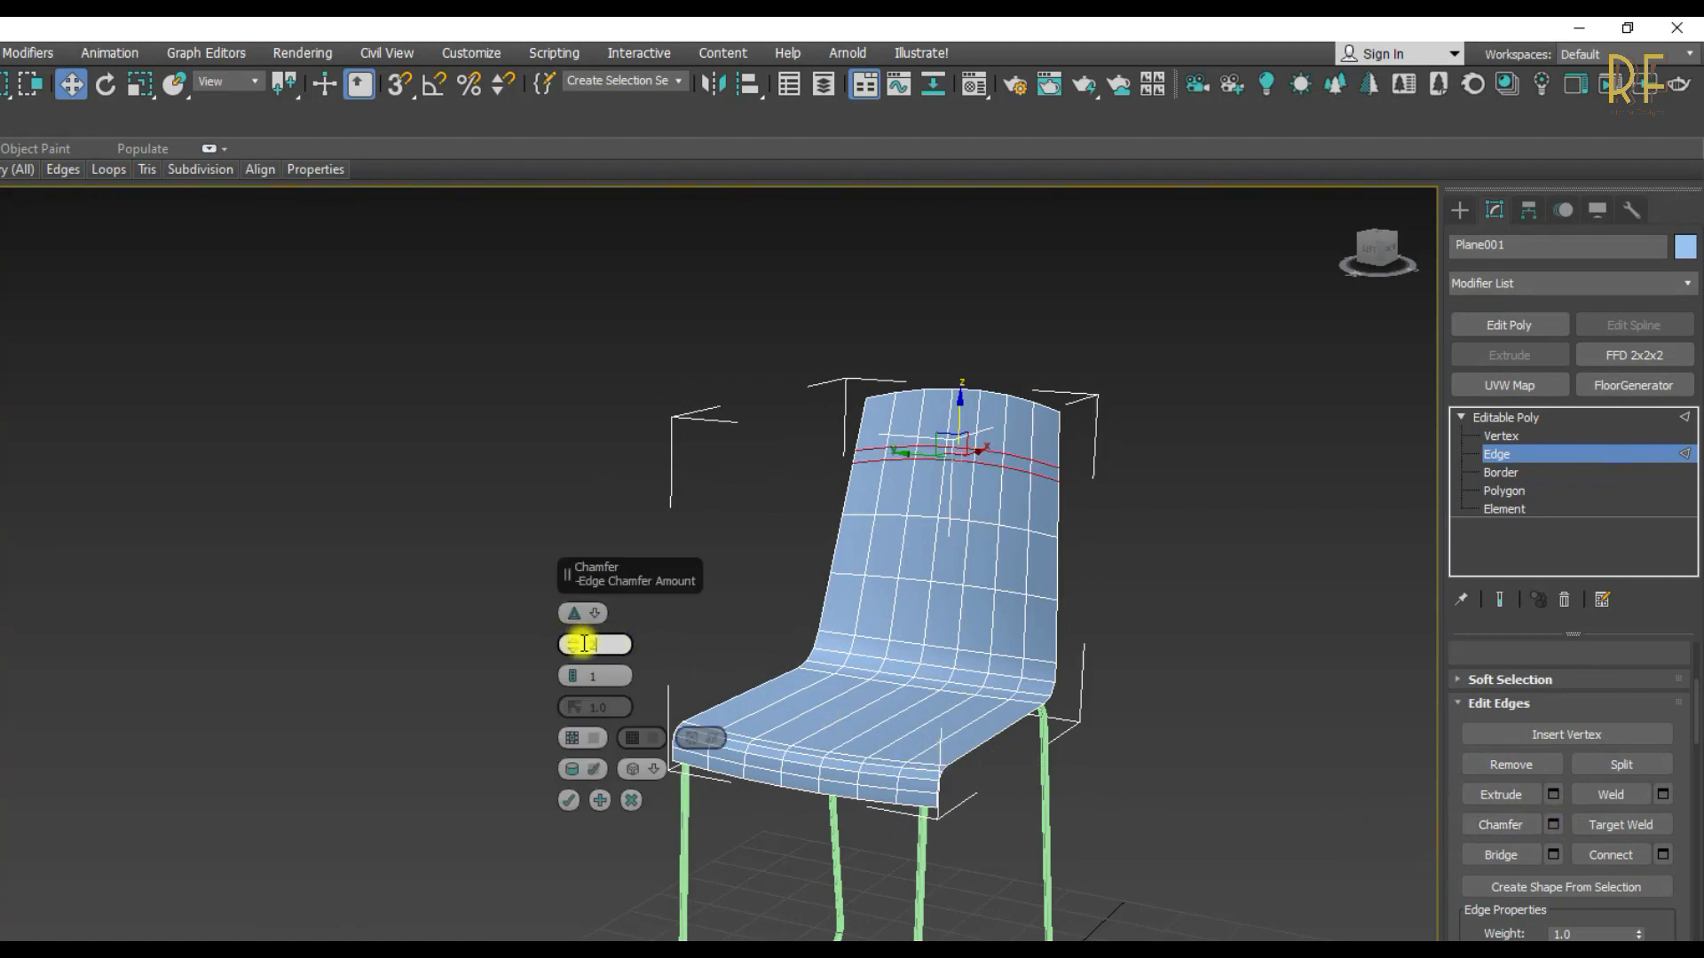
pyautogui.click(602, 677)
pyautogui.scroll(5, 955, 463)
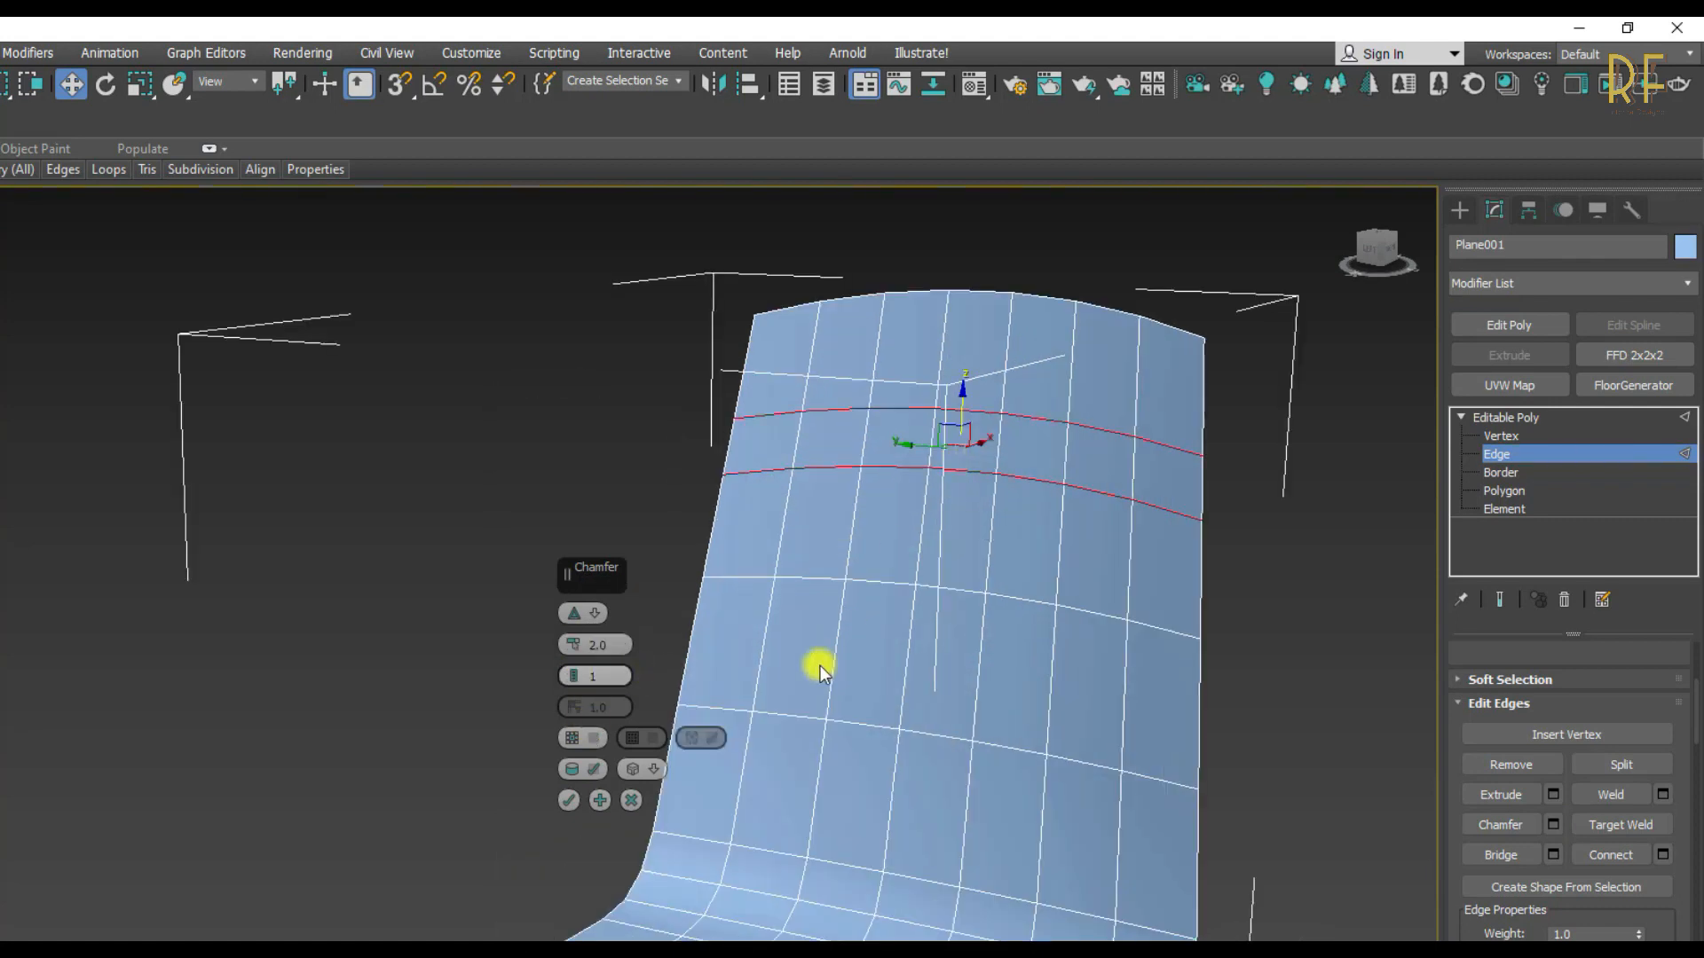
pyautogui.click(563, 798)
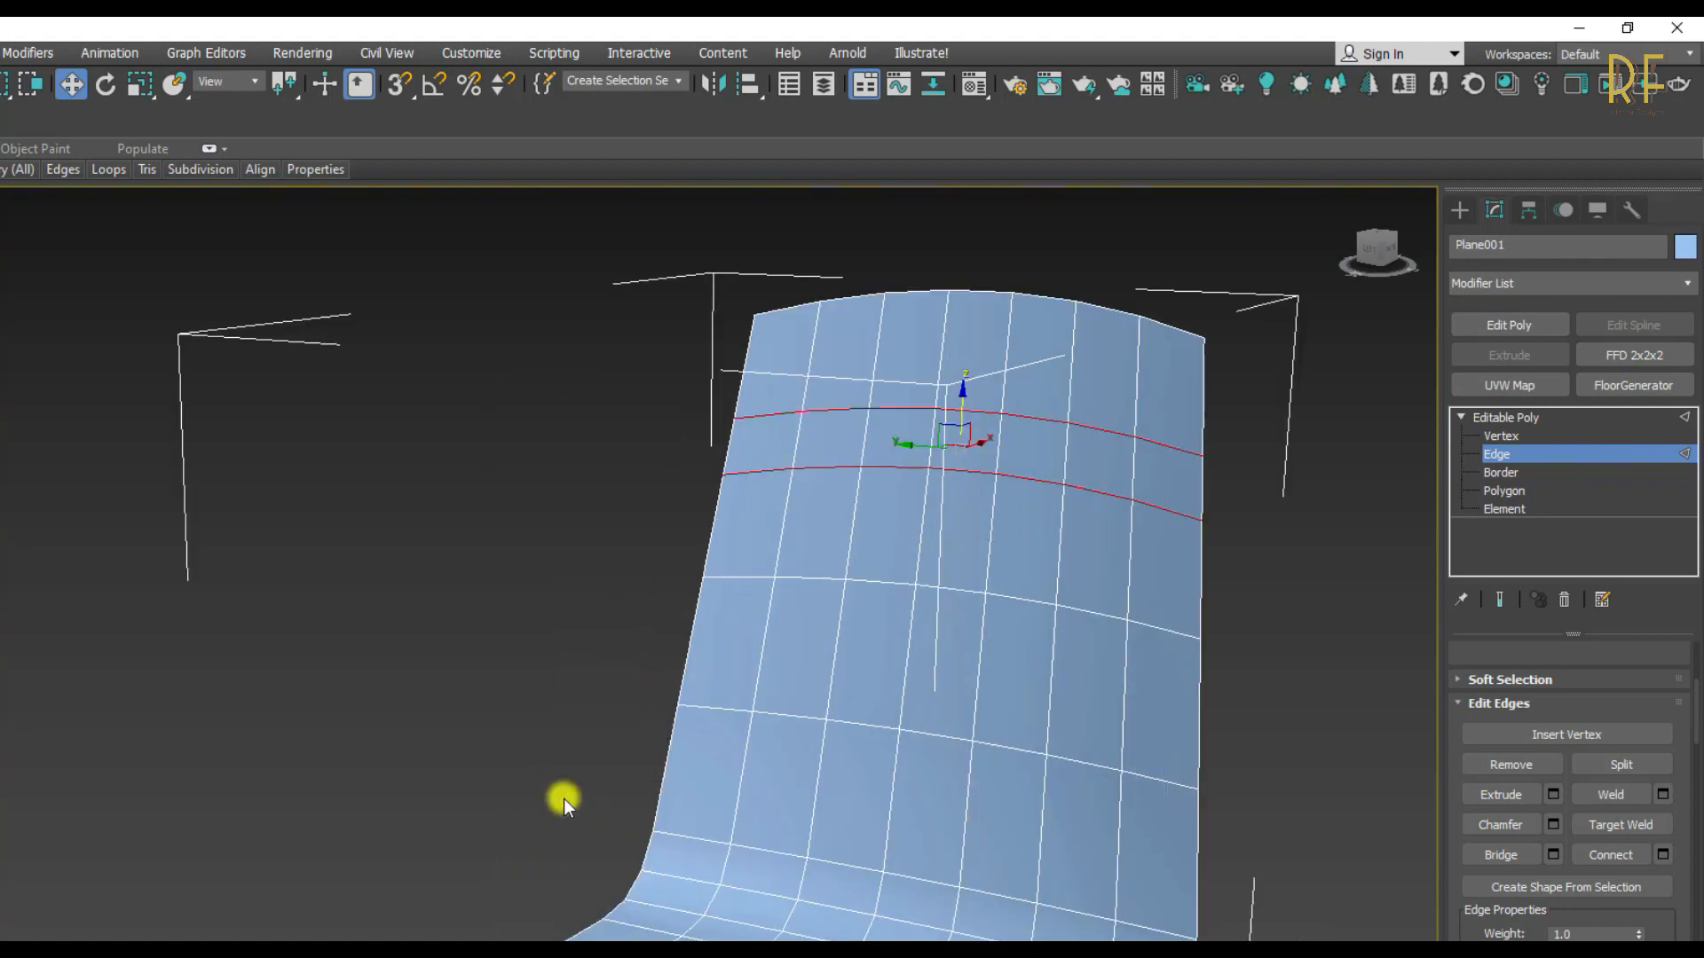
# - Inset the three middle polygons of the narrow strip near the backrest's top as a group and delete them to cut a handle opening
pyautogui.click(1503, 490)
pyautogui.click(882, 428)
pyautogui.keyDown('ctrl'); pyautogui.click(980, 441); pyautogui.keyUp('ctrl')
pyautogui.keyDown('ctrl'); pyautogui.click(1012, 443); pyautogui.keyUp('ctrl')
pyautogui.click(1663, 794)
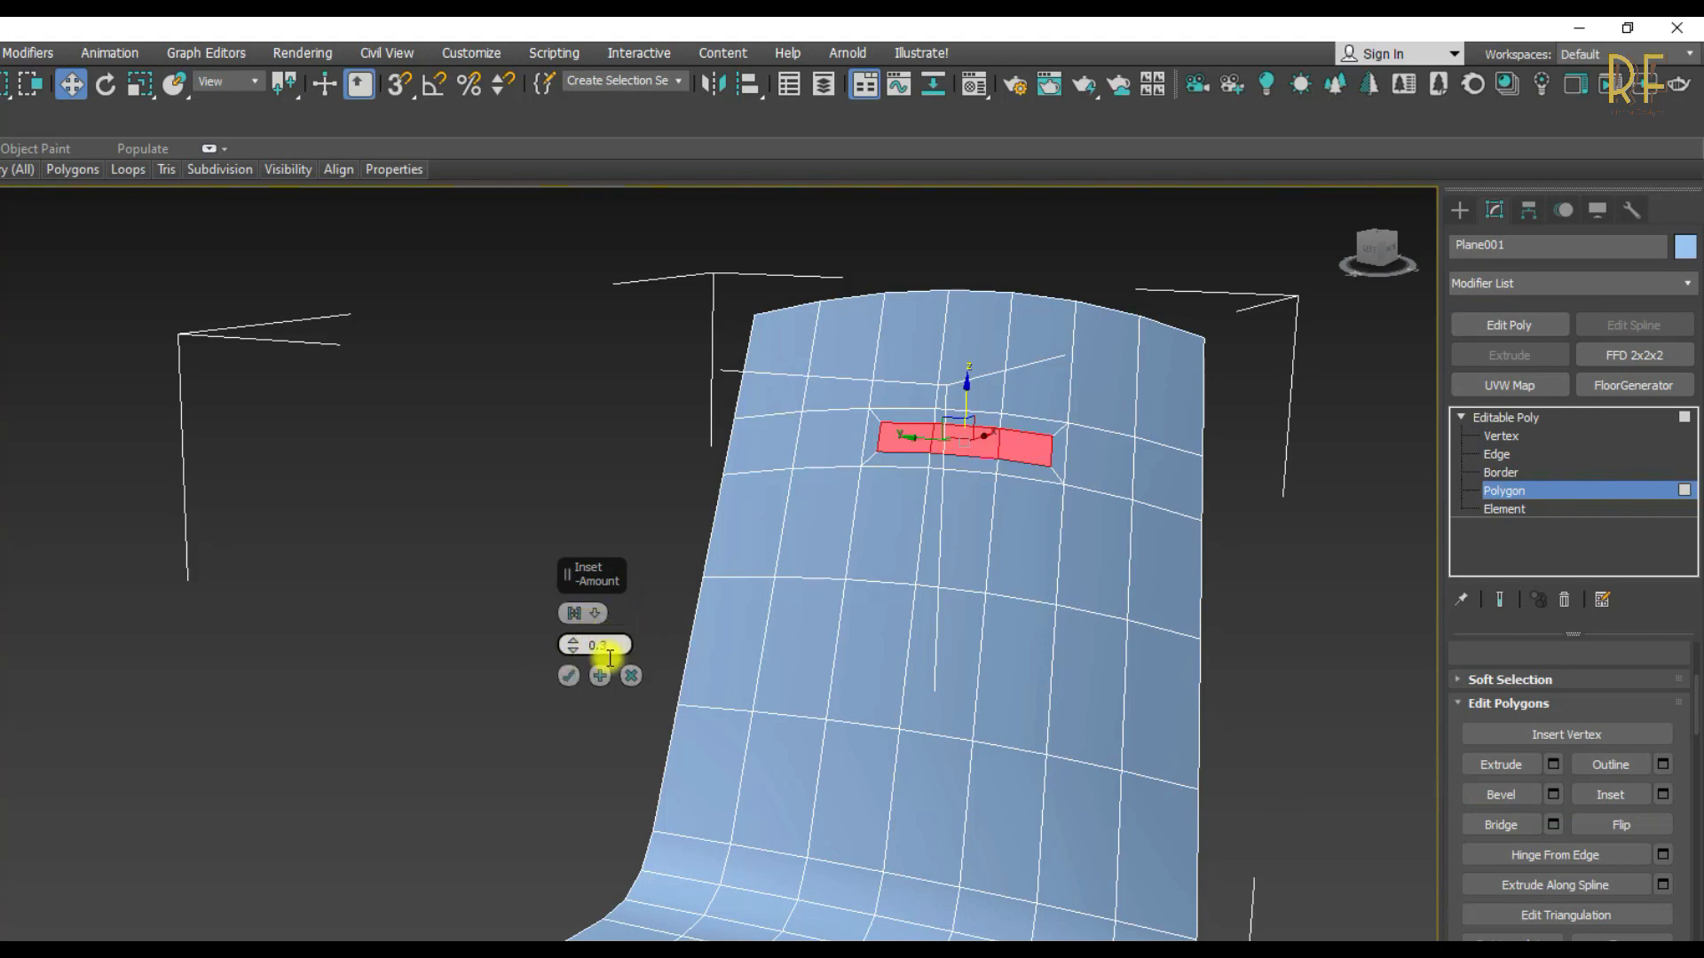
pyautogui.click(569, 674)
pyautogui.press('Delete')
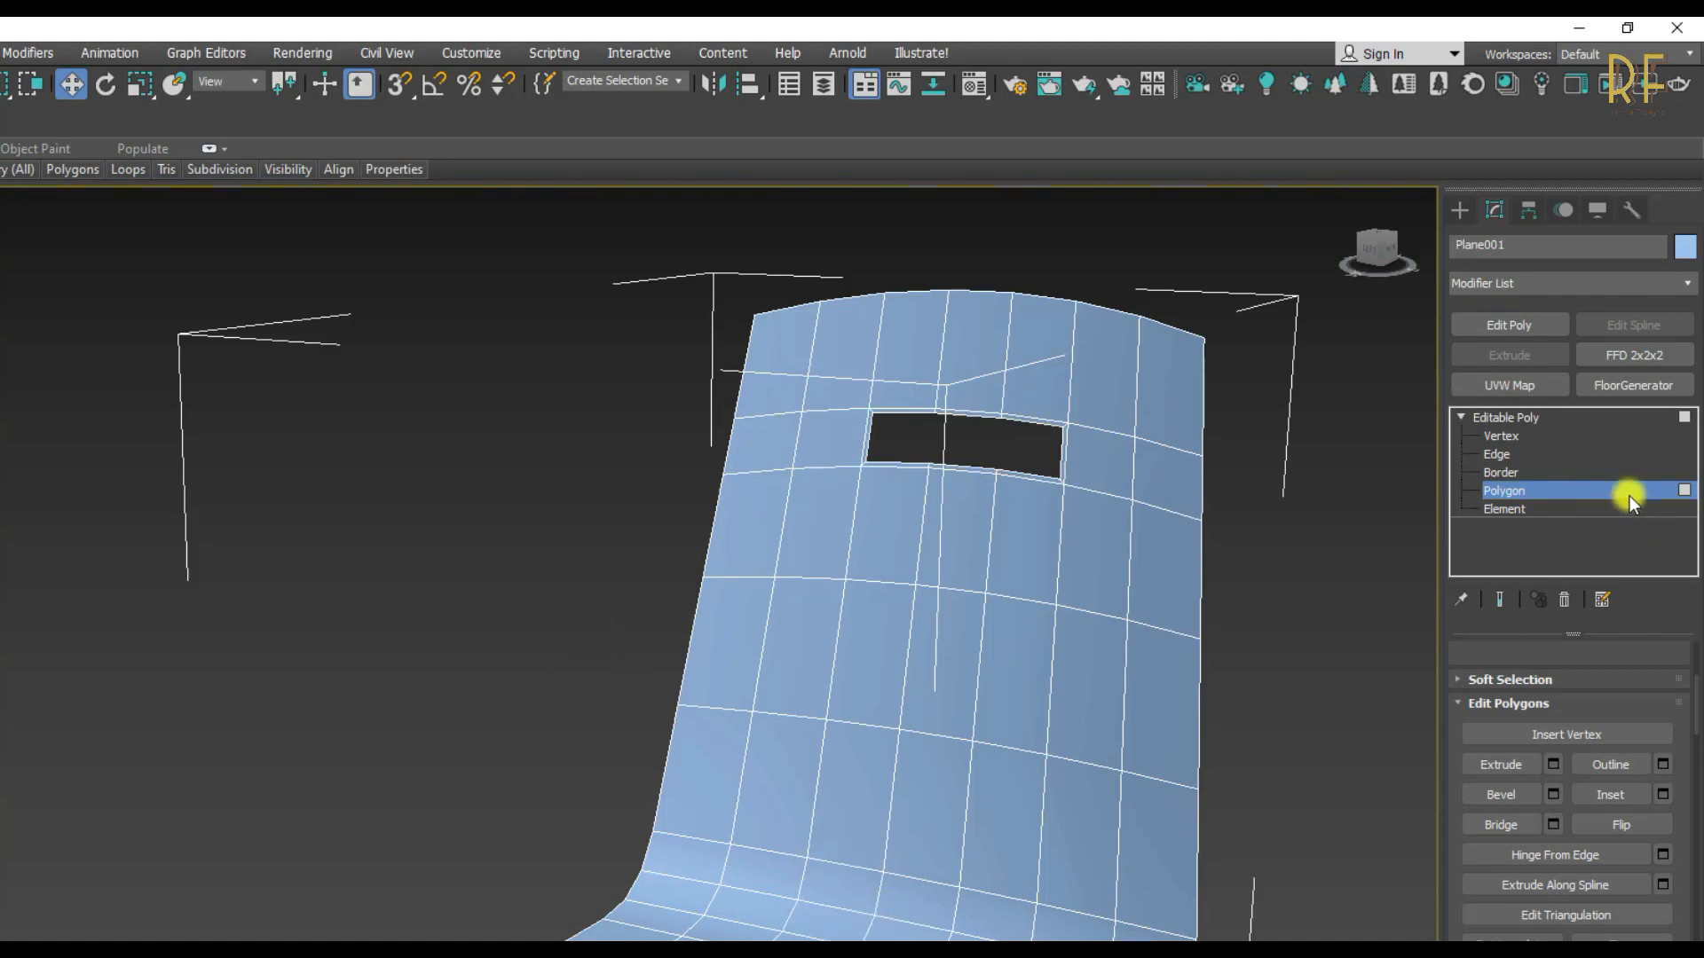
# - Leave polygon editing and add a Shell modifier to the seat and backrest to give the surface thickness
pyautogui.click(1466, 417)
pyautogui.click(1461, 417)
pyautogui.click(1535, 284)
pyautogui.write('shell')
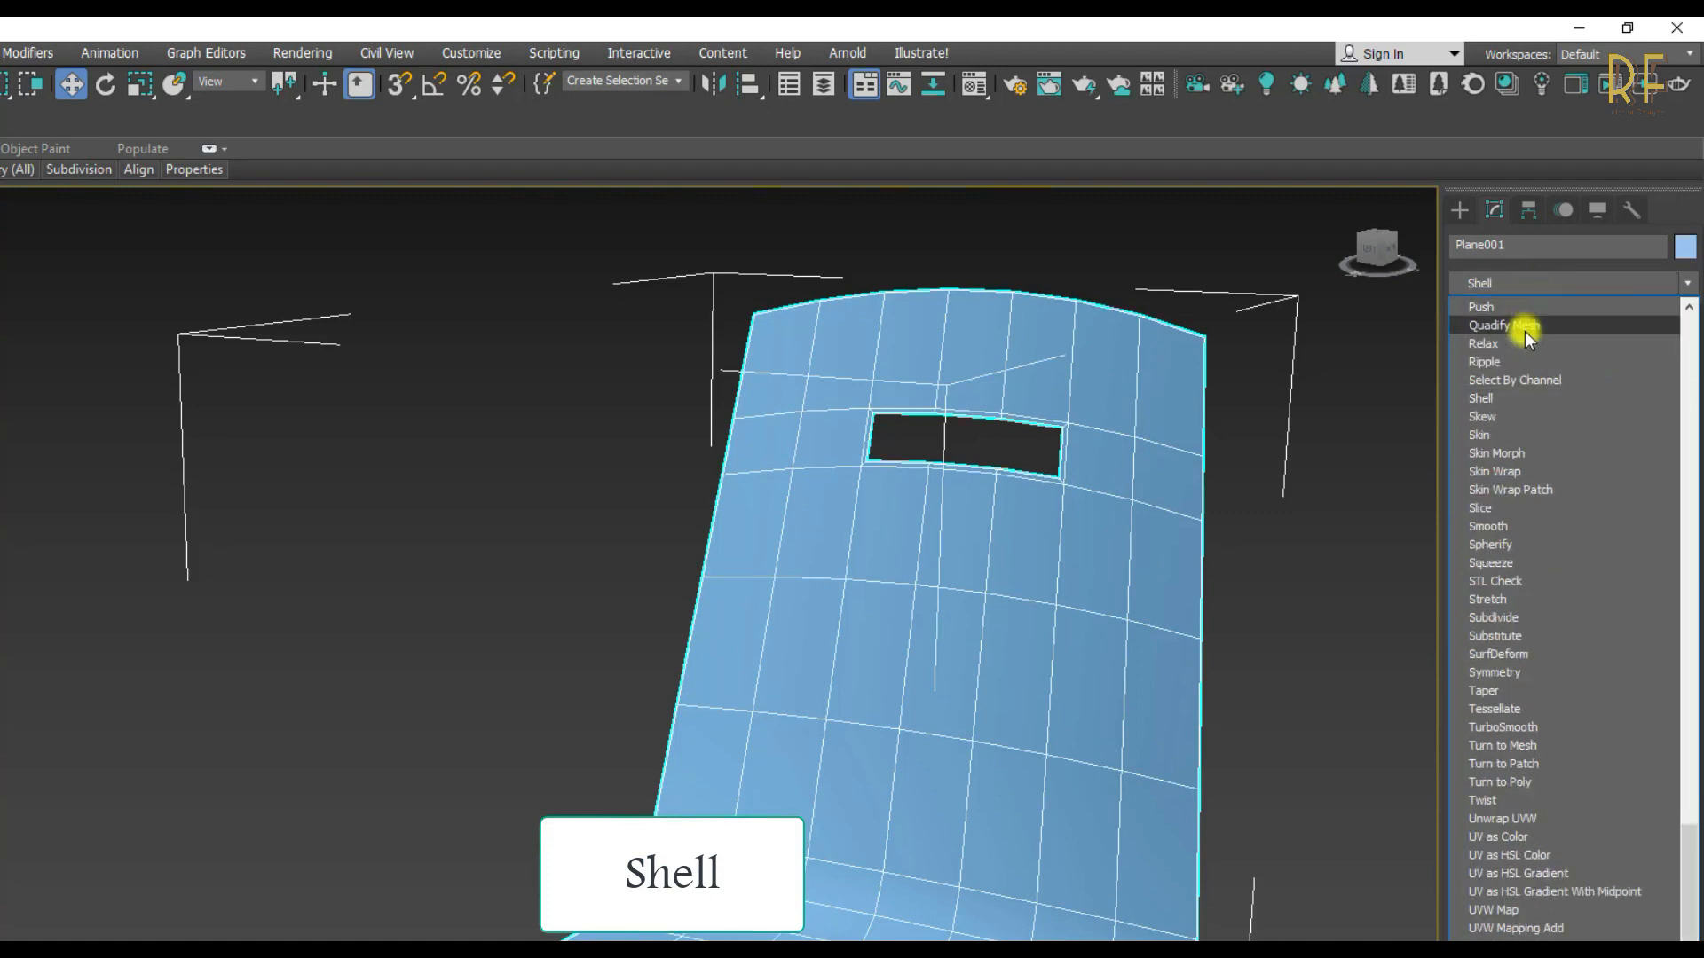
pyautogui.click(1505, 398)
pyautogui.scroll(-4, 1205, 550)
pyautogui.keyDown('alt'); pyautogui.moveTo(1197, 710); pyautogui.dragTo(1228, 601, button='middle'); pyautogui.keyUp('alt')
# - Convert the shelled seat to an editable poly
pyautogui.rightClick(1228, 601)
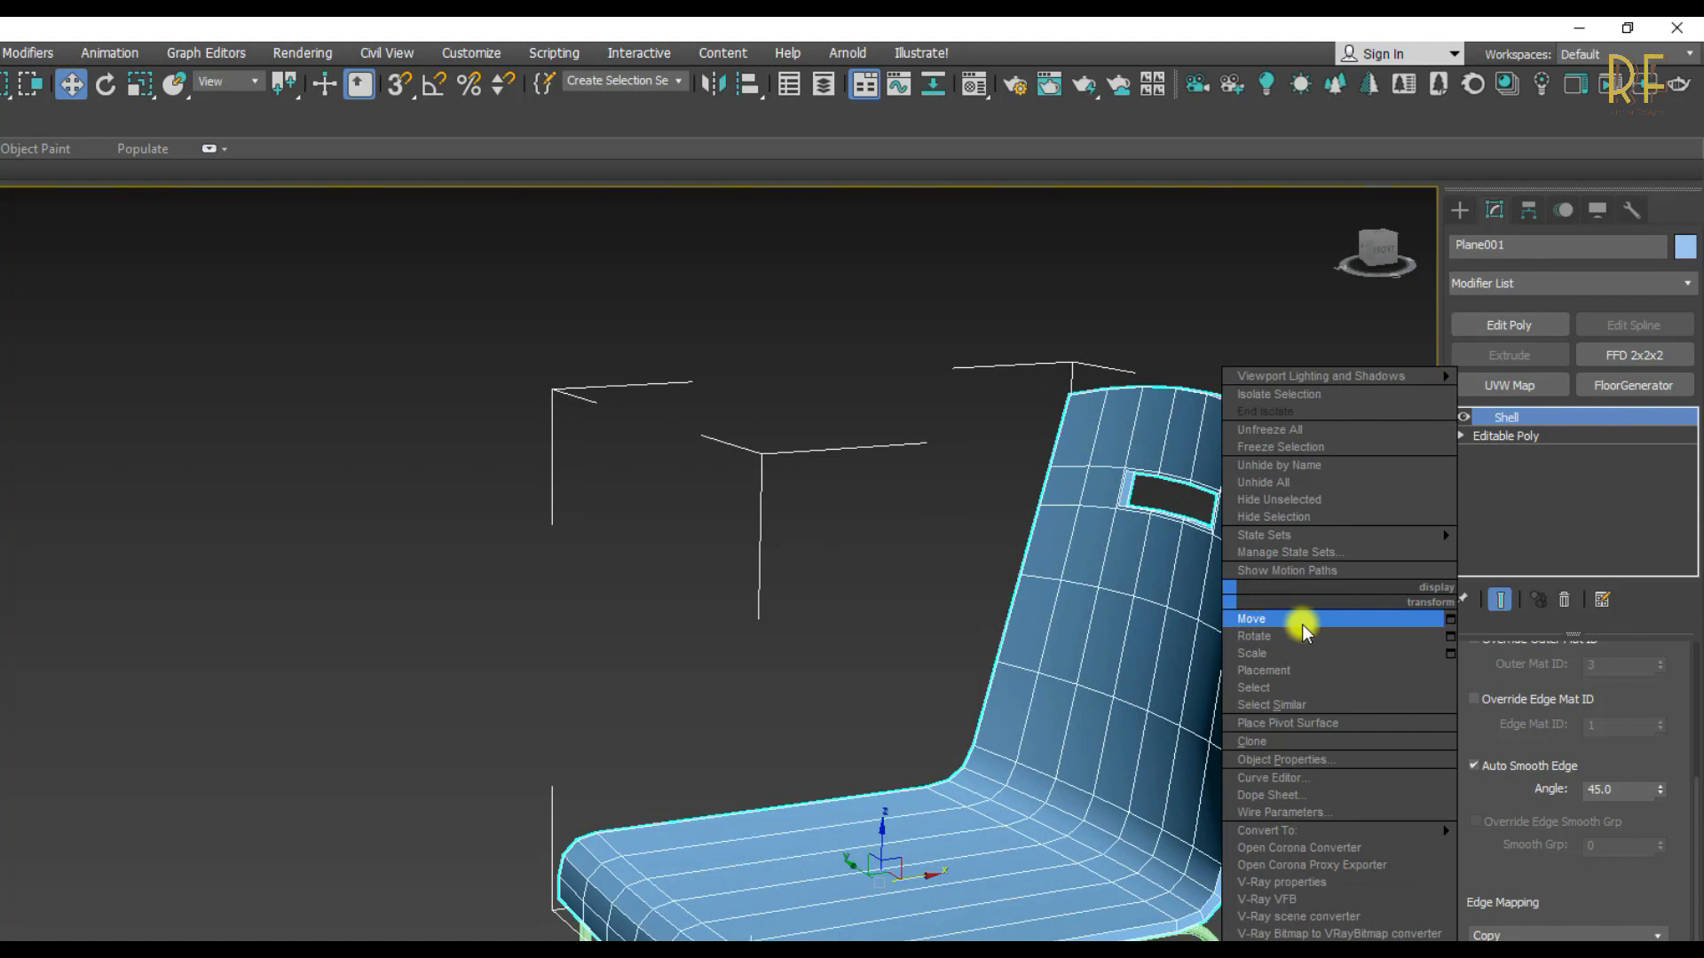
pyautogui.moveTo(1329, 829)
pyautogui.click(1471, 832)
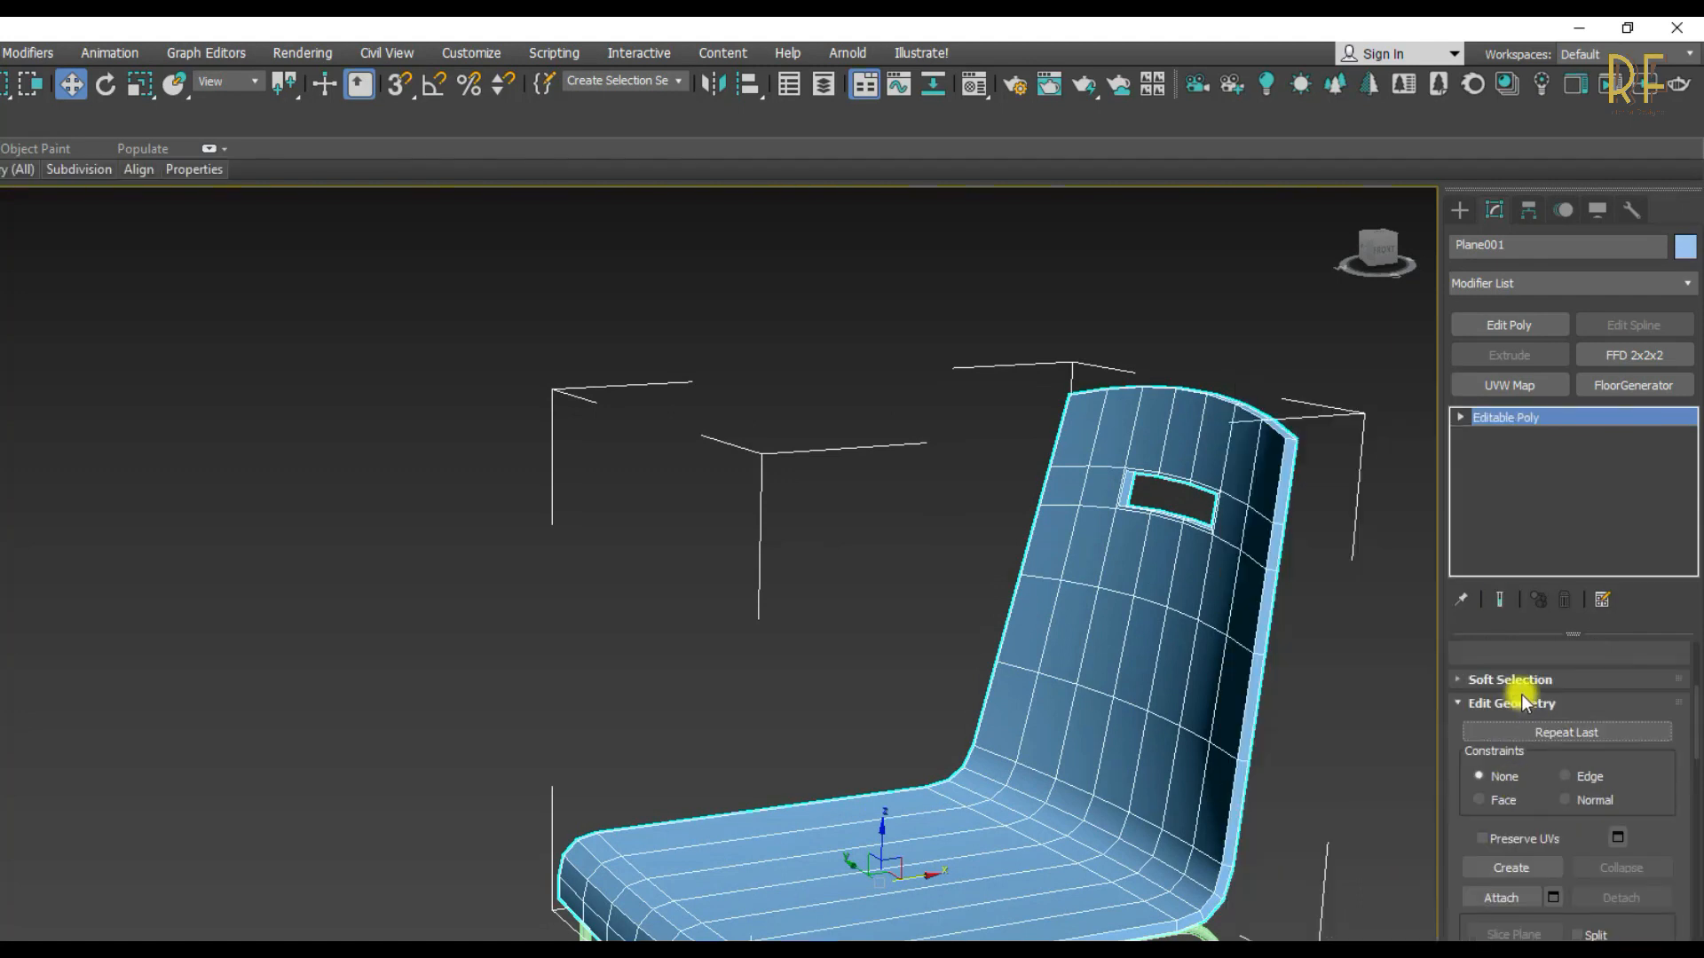
# - Select the full ring of short edges crossing the shell's thickness around the outer rim of the seat and backrest
pyautogui.click(1461, 415)
pyautogui.click(1496, 453)
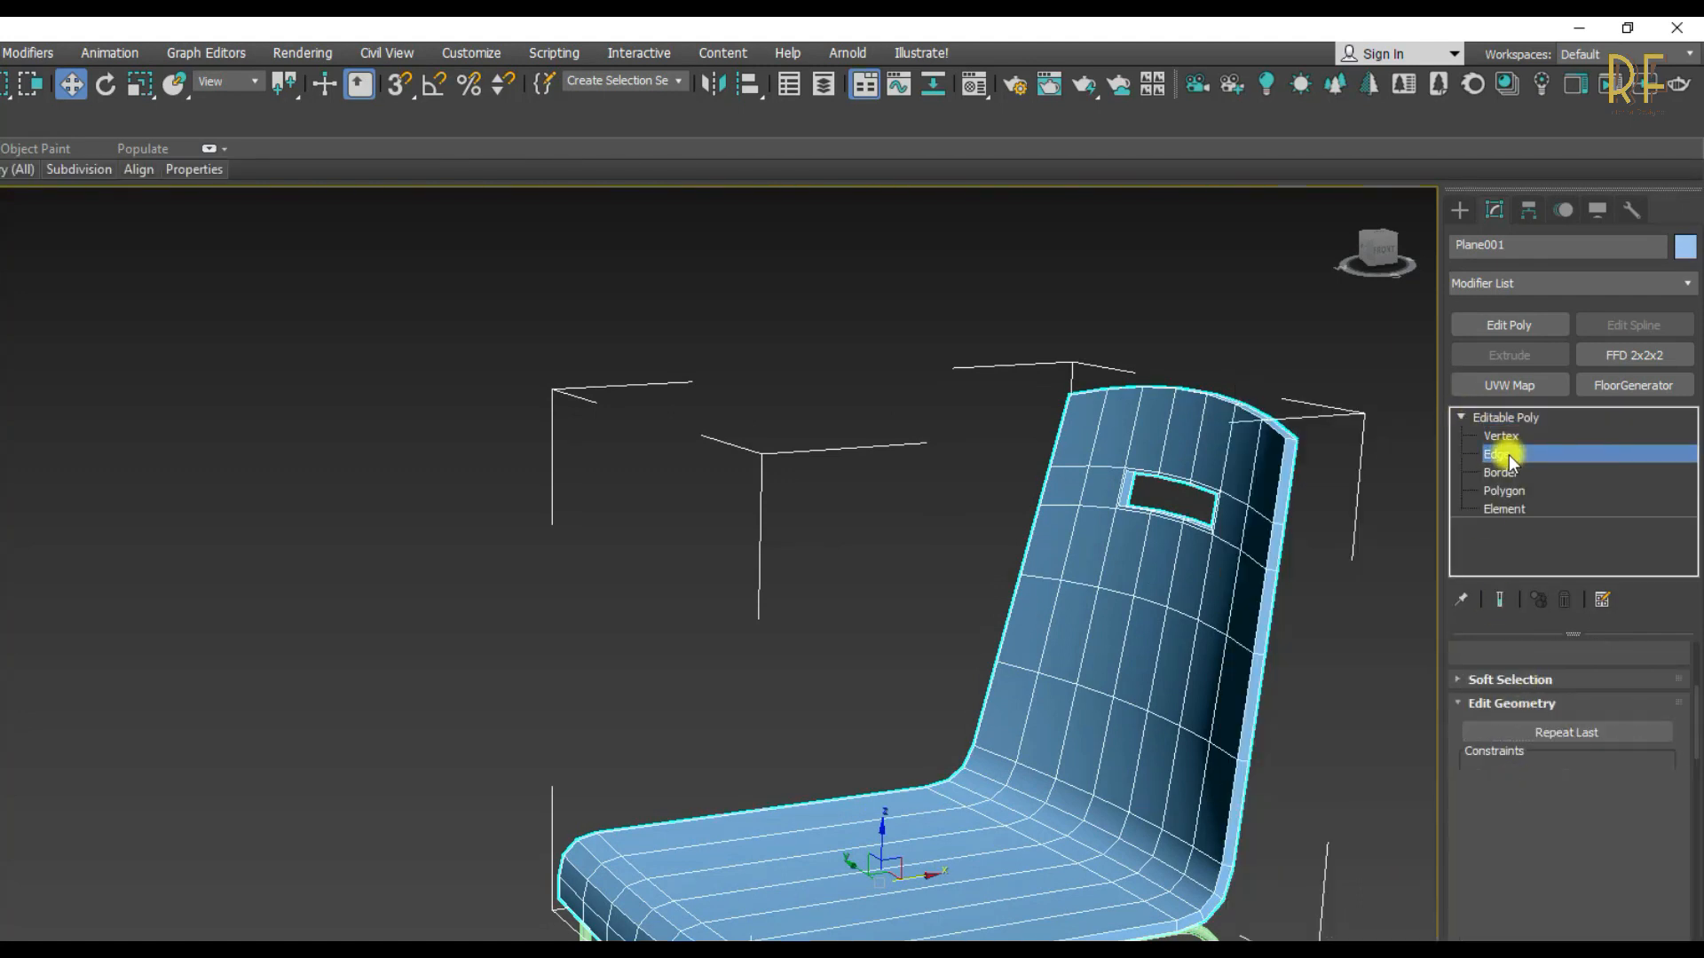
pyautogui.click(1288, 441)
pyautogui.keyDown('alt'); pyautogui.moveTo(1288, 441); pyautogui.dragTo(1153, 494, button='middle'); pyautogui.keyUp('alt')
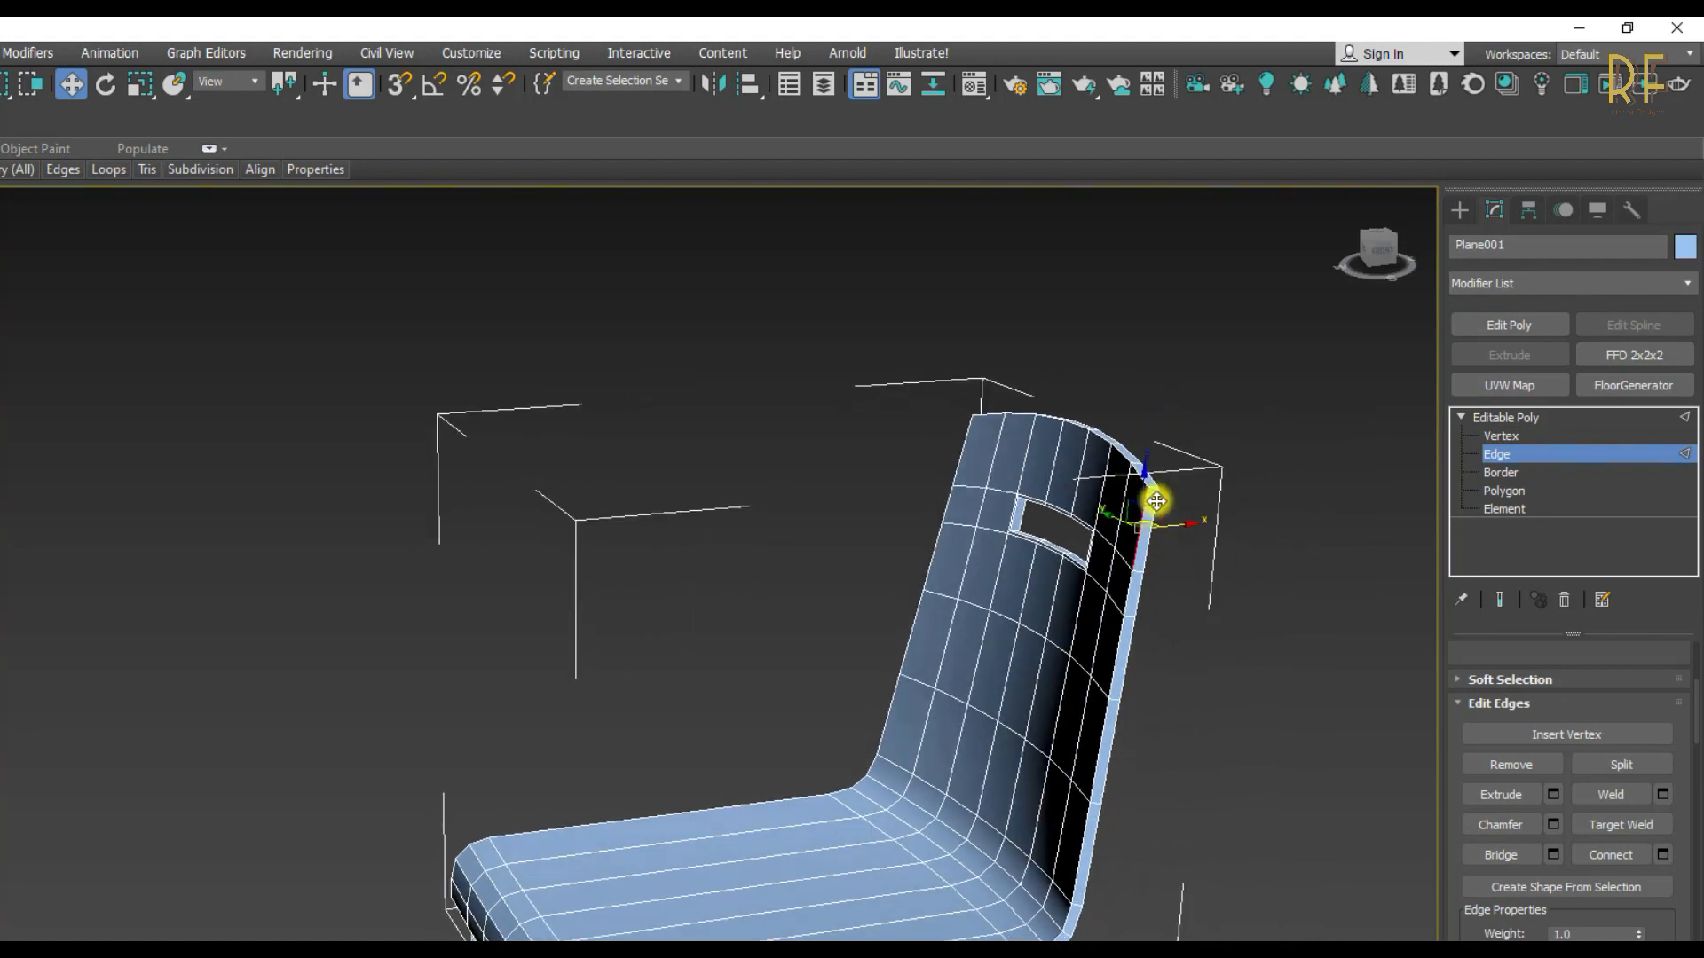
pyautogui.scroll(5, 1141, 464)
pyautogui.click(1475, 655)
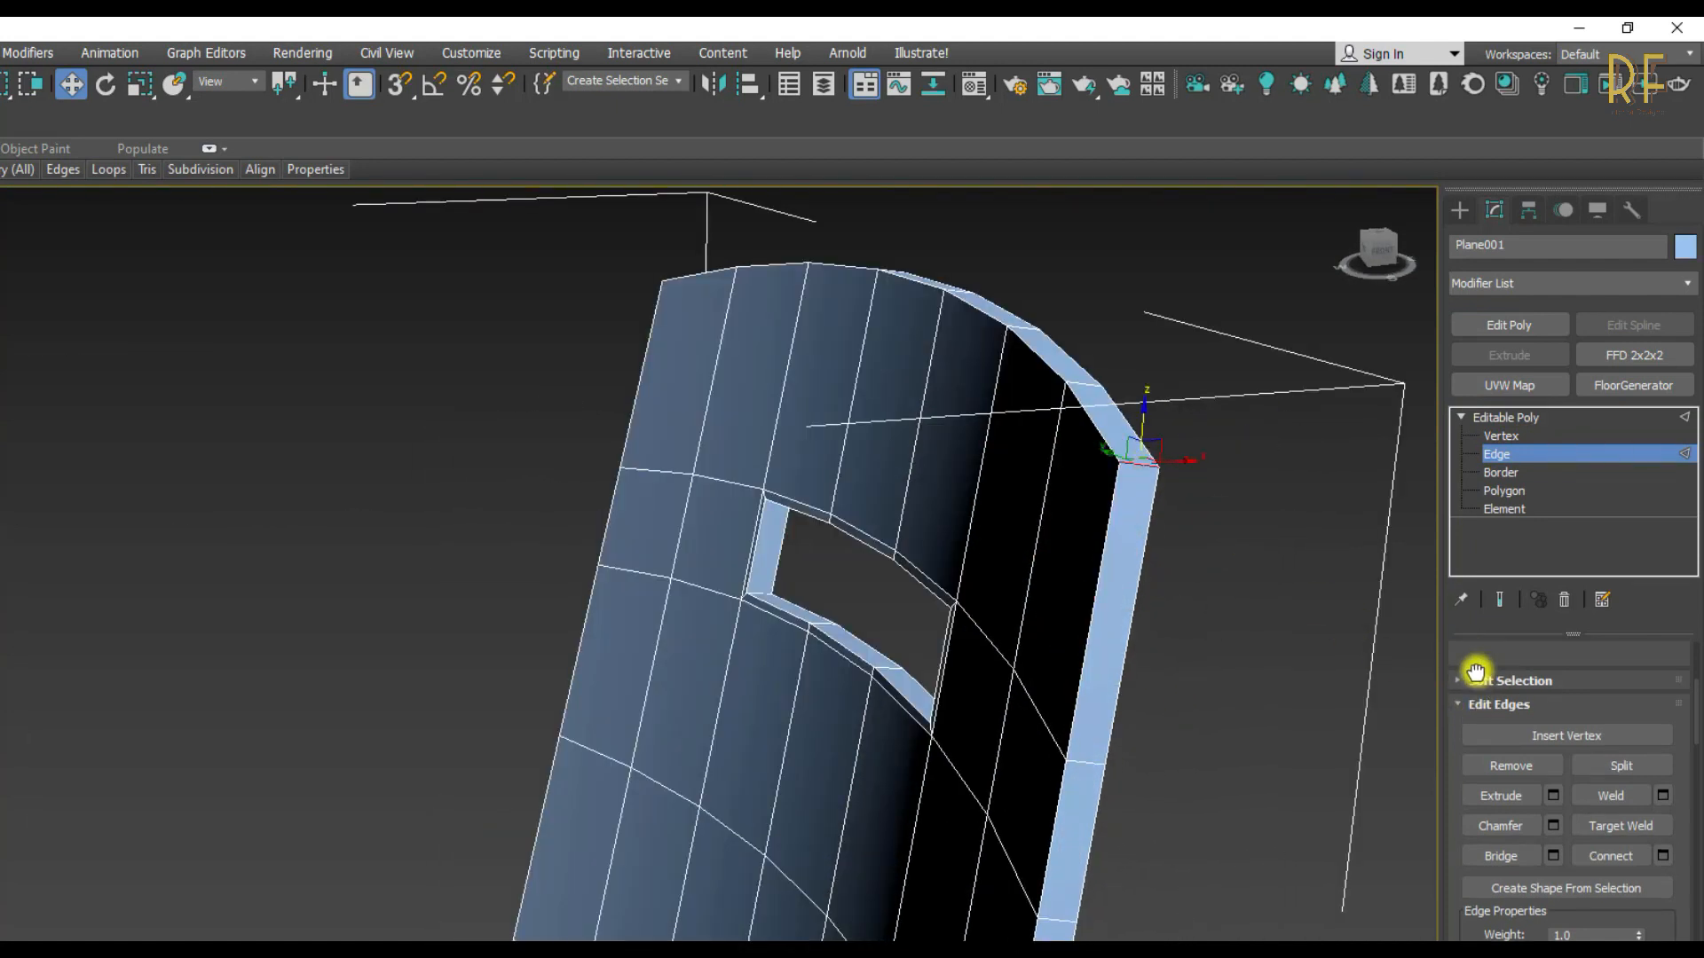
pyautogui.click(1511, 756)
pyautogui.scroll(-4, 1114, 674)
pyautogui.keyDown('alt'); pyautogui.moveTo(1103, 787); pyautogui.dragTo(1100, 572, button='middle'); pyautogui.keyUp('alt')
pyautogui.scroll(-1, 1099, 573)
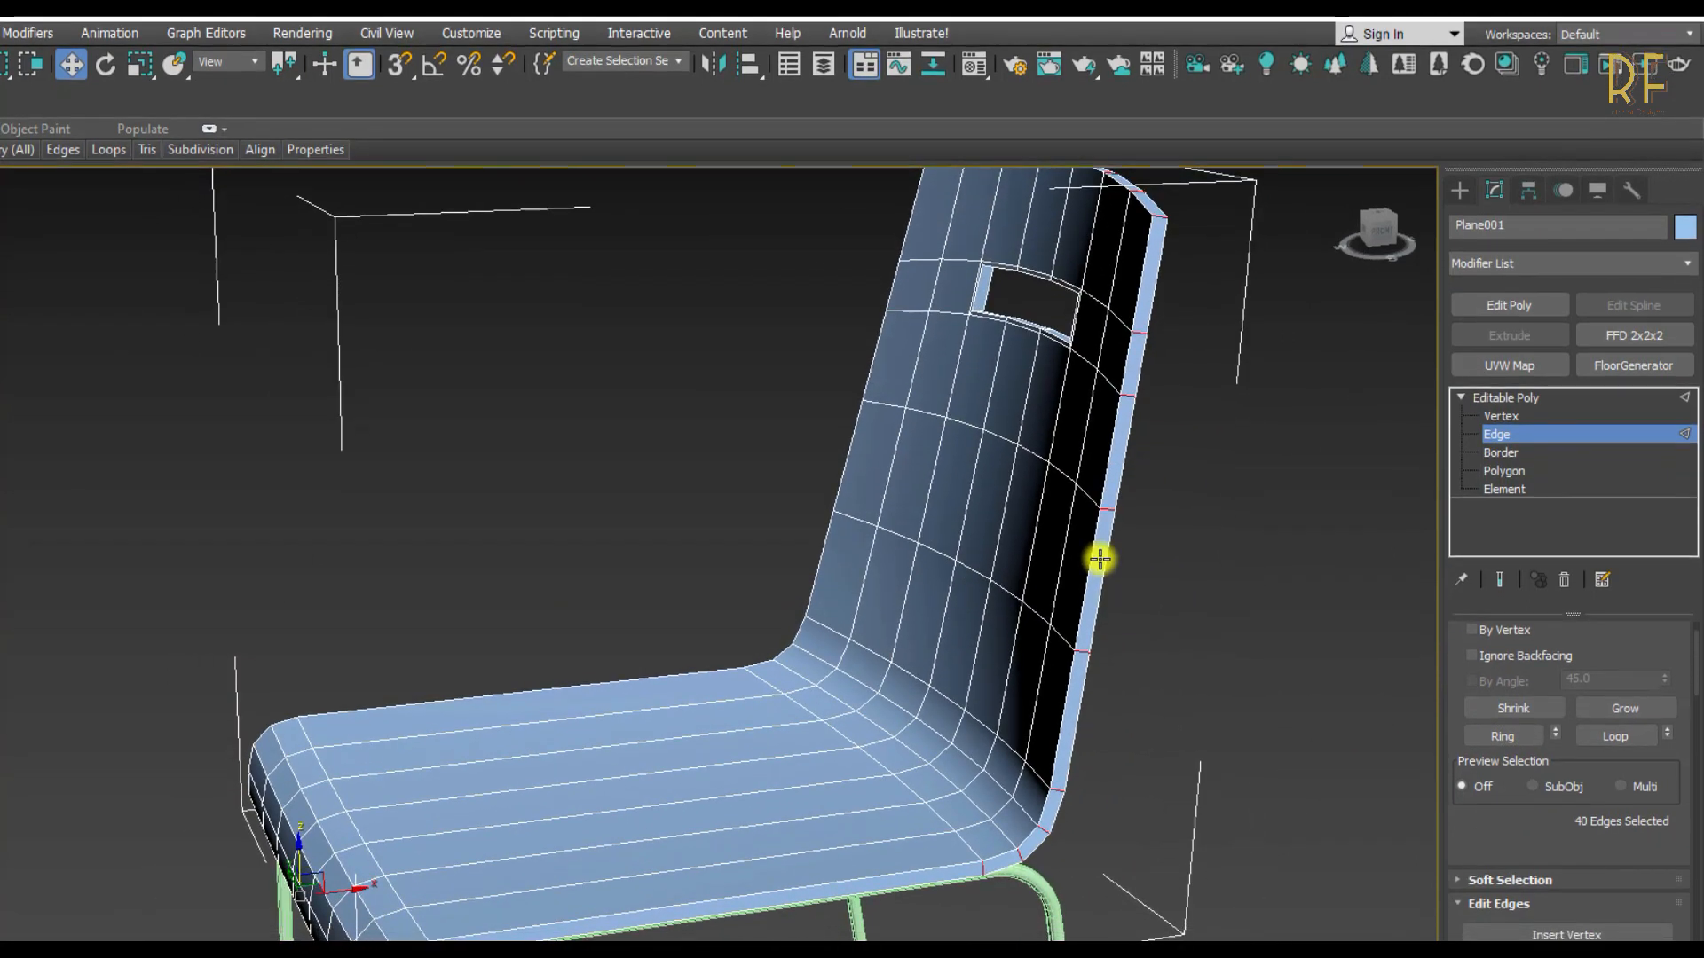
pyautogui.scroll(4, 1099, 575)
# - Connect the selected rim edges with 2 segments, pinch 50 and slide 0
pyautogui.moveTo(1496, 786); pyautogui.dragTo(1514, 646)
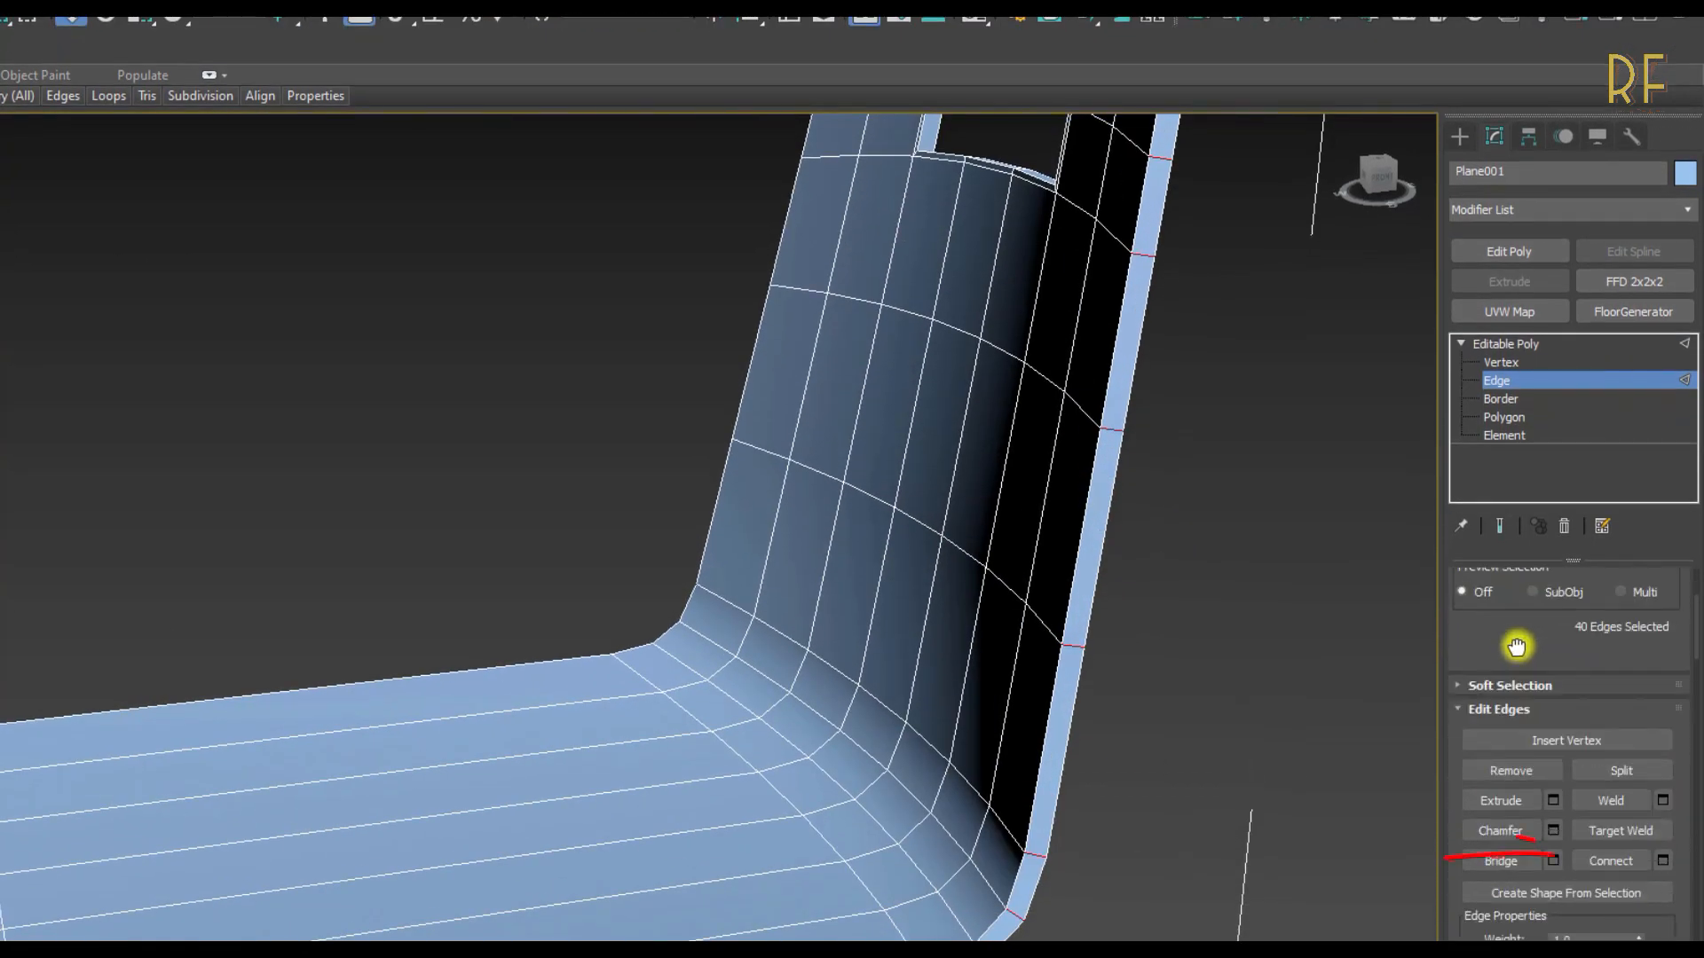
pyautogui.click(1662, 860)
pyautogui.click(573, 536)
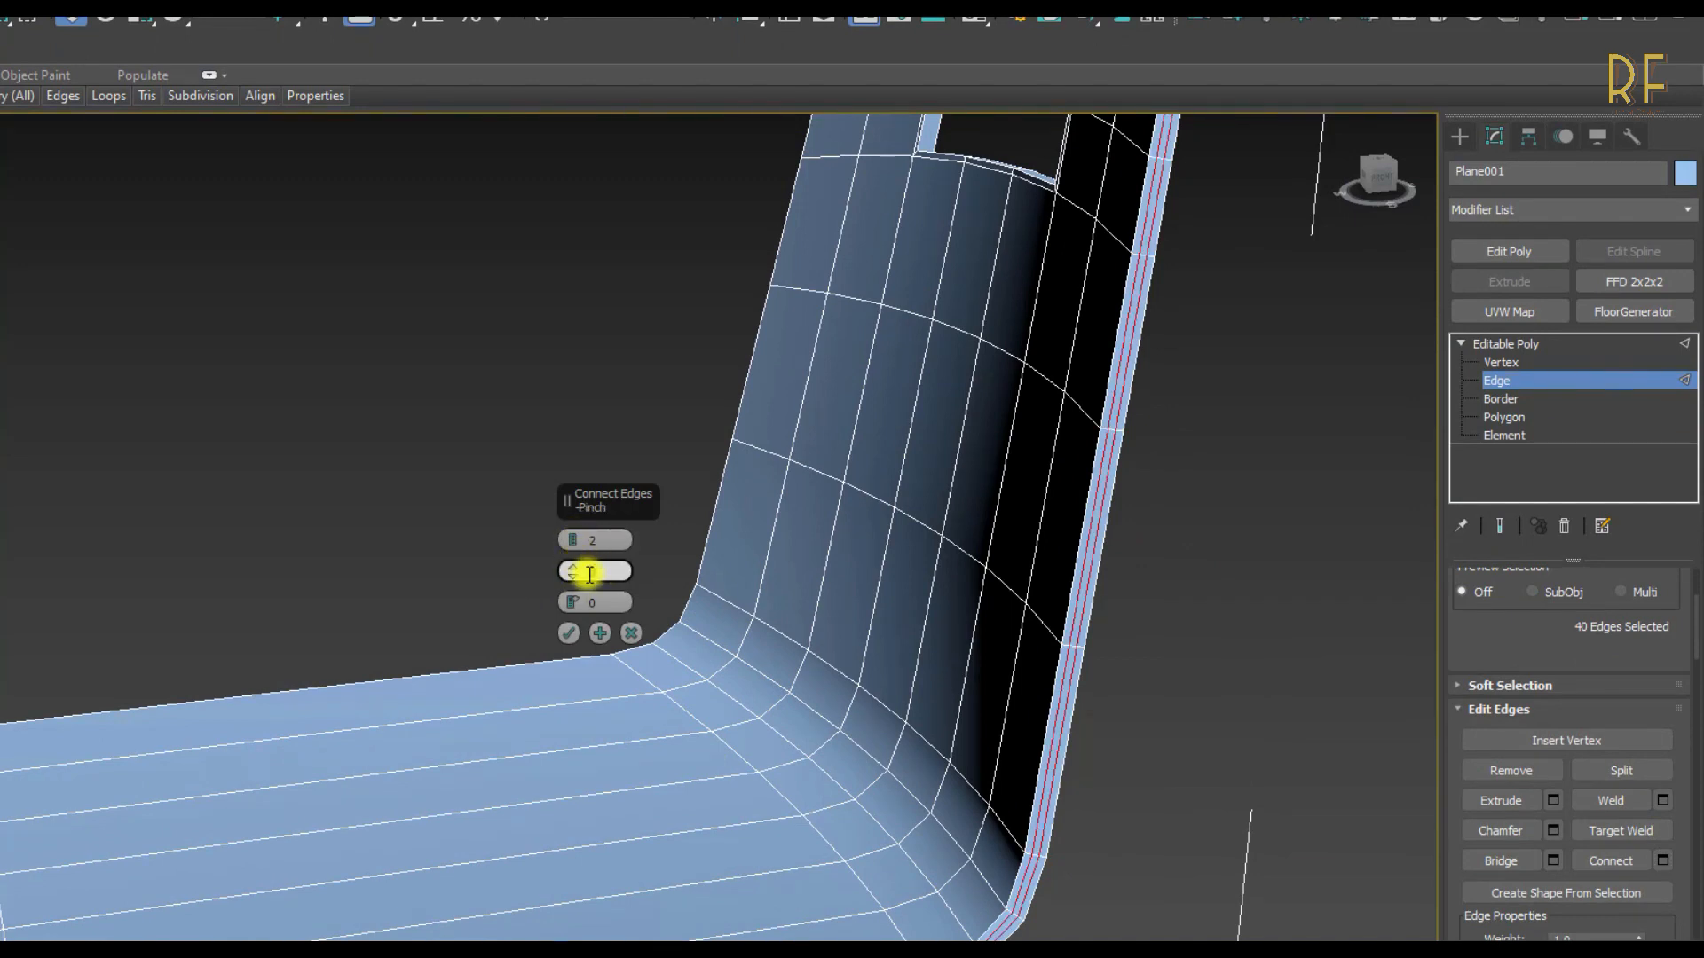
pyautogui.write('50')
pyautogui.click(610, 600)
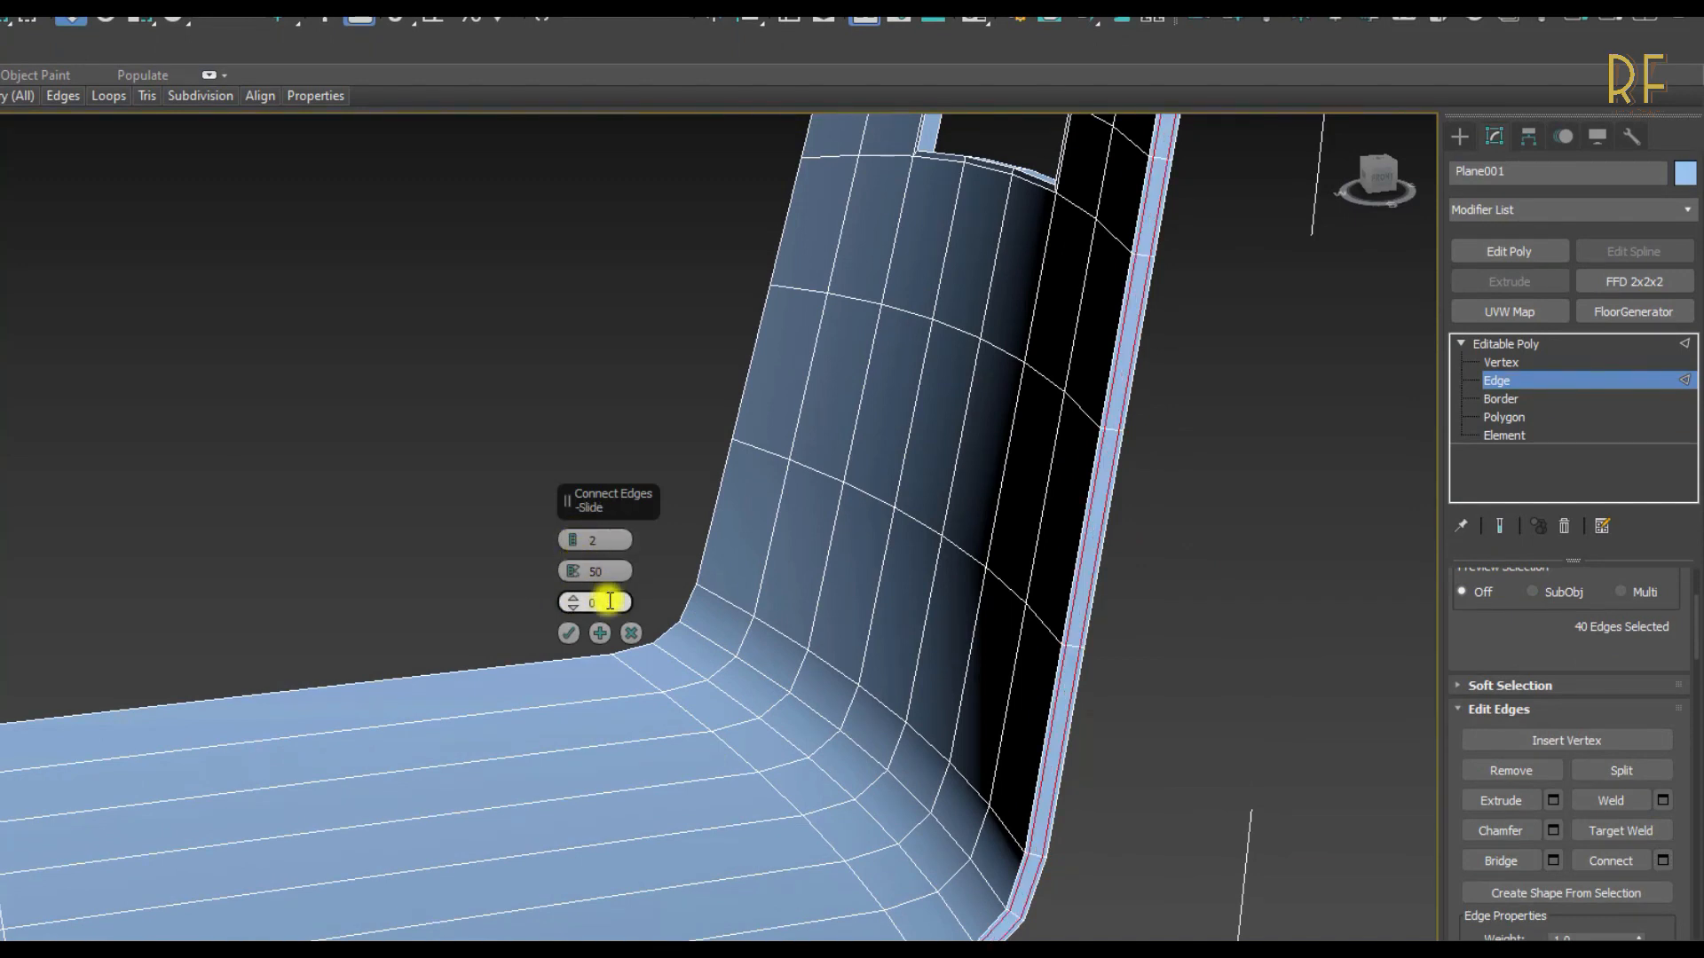
pyautogui.click(565, 632)
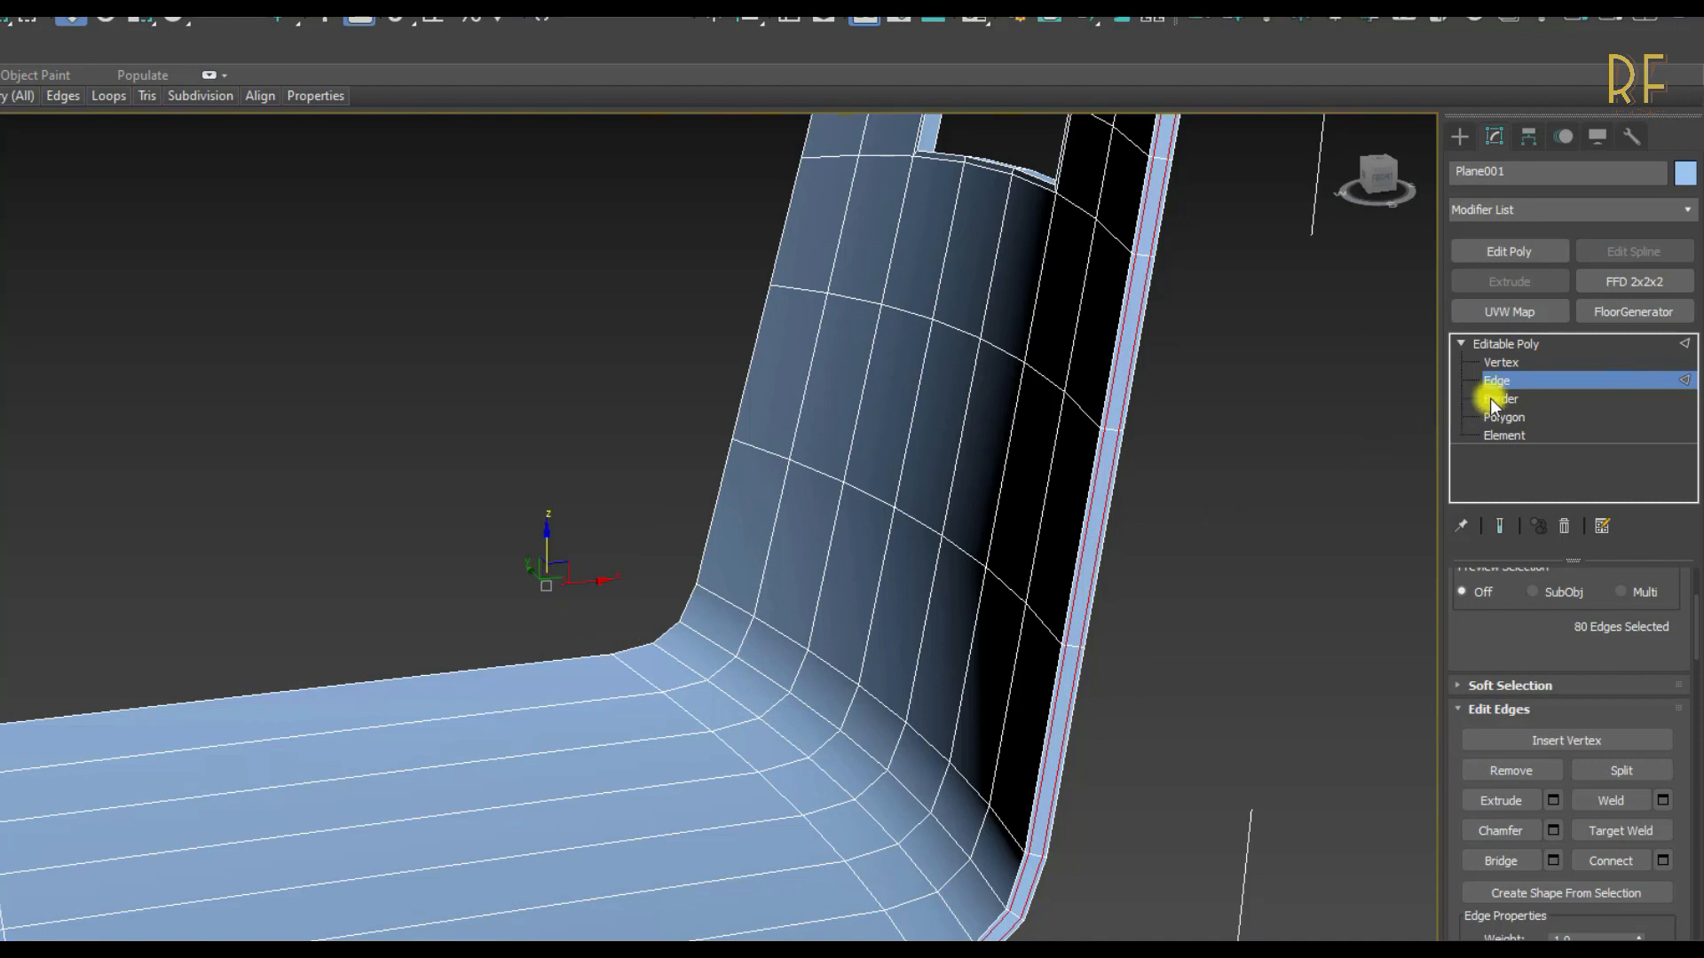
# - Leave edge editing, smooth the seat with a TurboSmooth modifier at 2 iterations, and deselect it
pyautogui.click(1519, 381)
pyautogui.press('z')
pyautogui.keyDown('alt'); pyautogui.moveTo(947, 590); pyautogui.dragTo(1061, 599, button='middle'); pyautogui.keyUp('alt')
pyautogui.click(1492, 210)
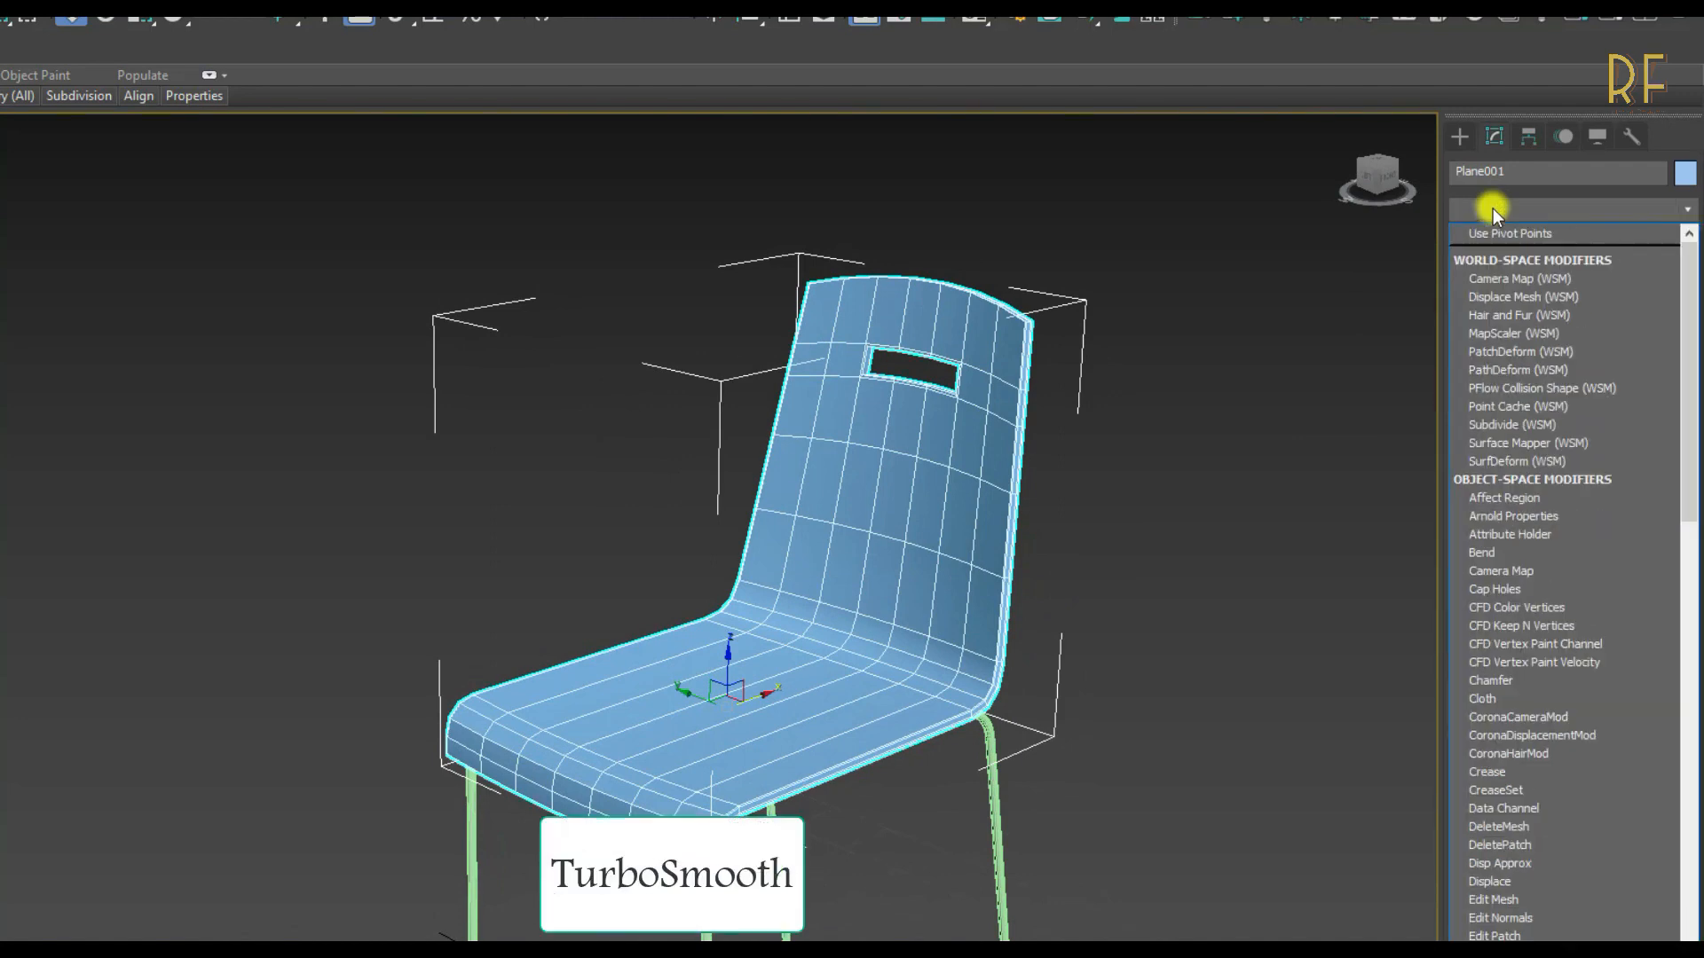
pyautogui.write('tu')
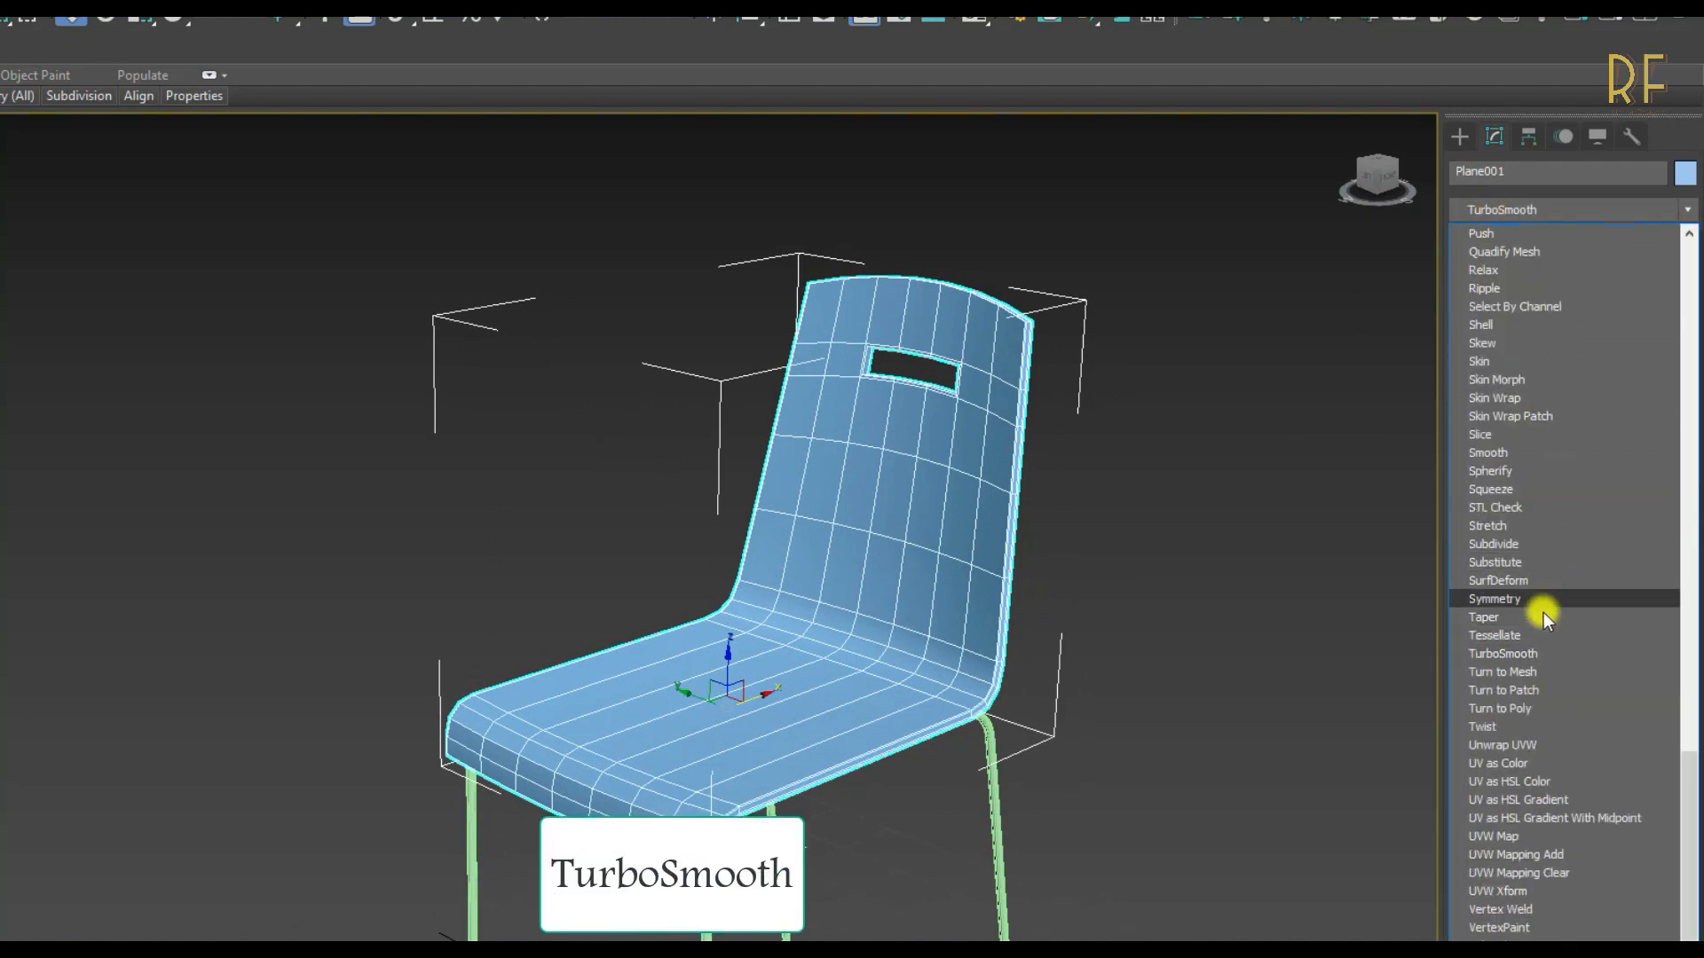
pyautogui.click(1531, 655)
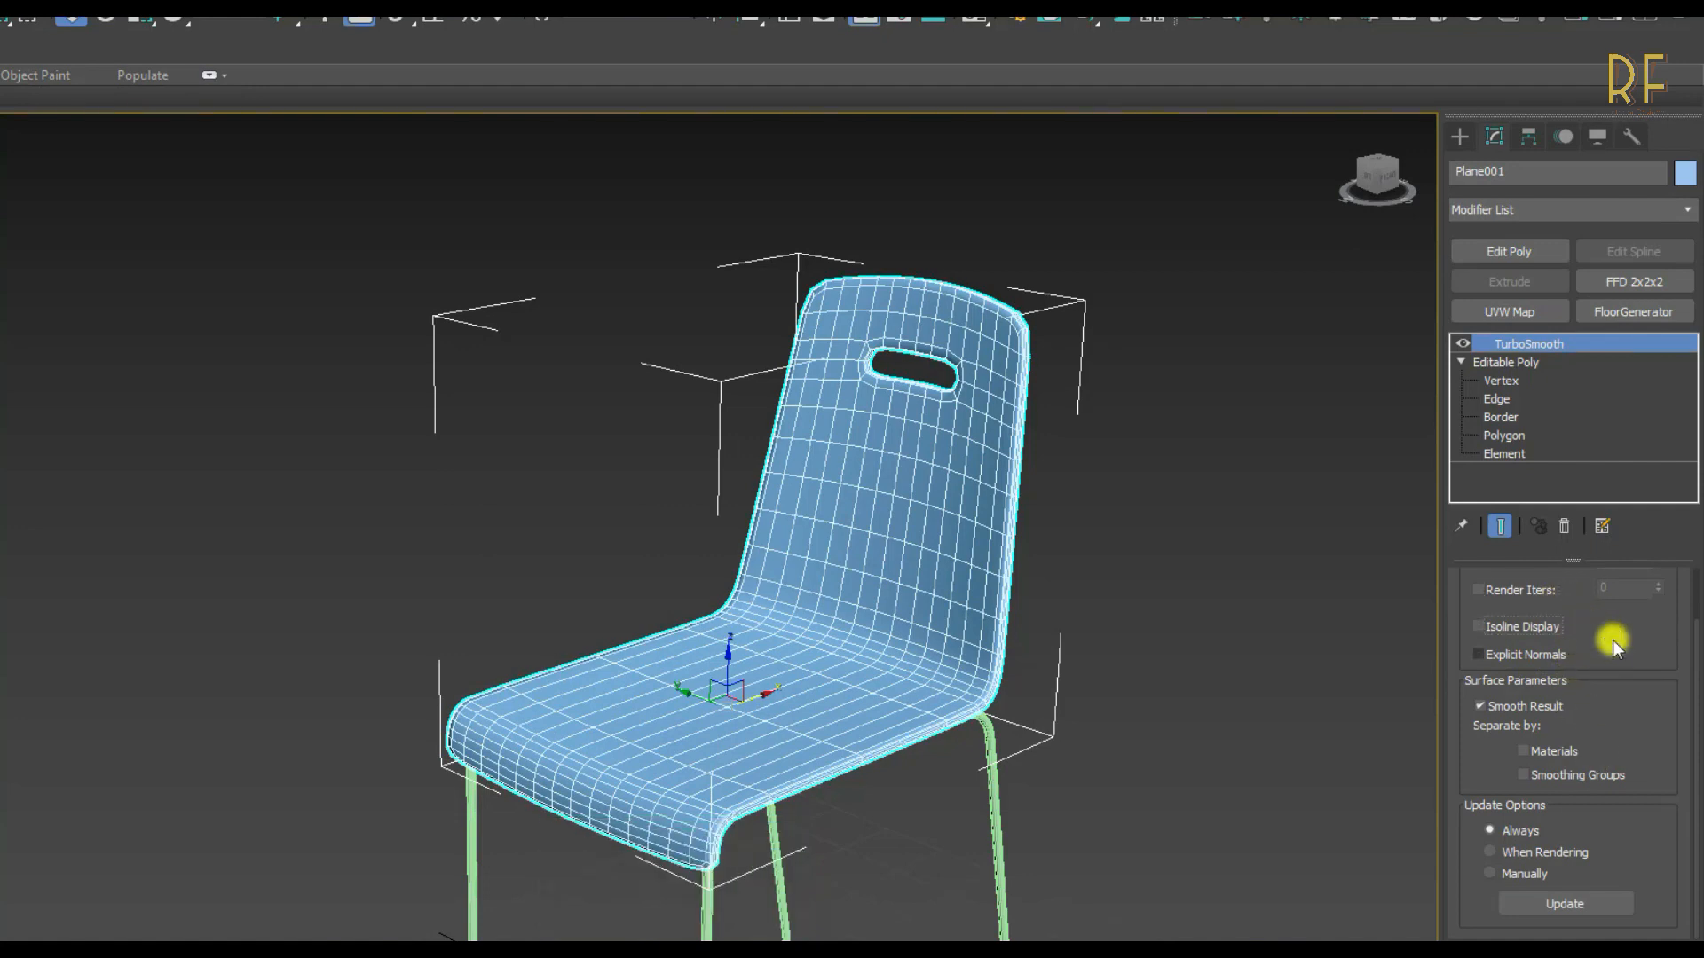
pyautogui.scroll(2, 1611, 641)
pyautogui.click(1658, 610)
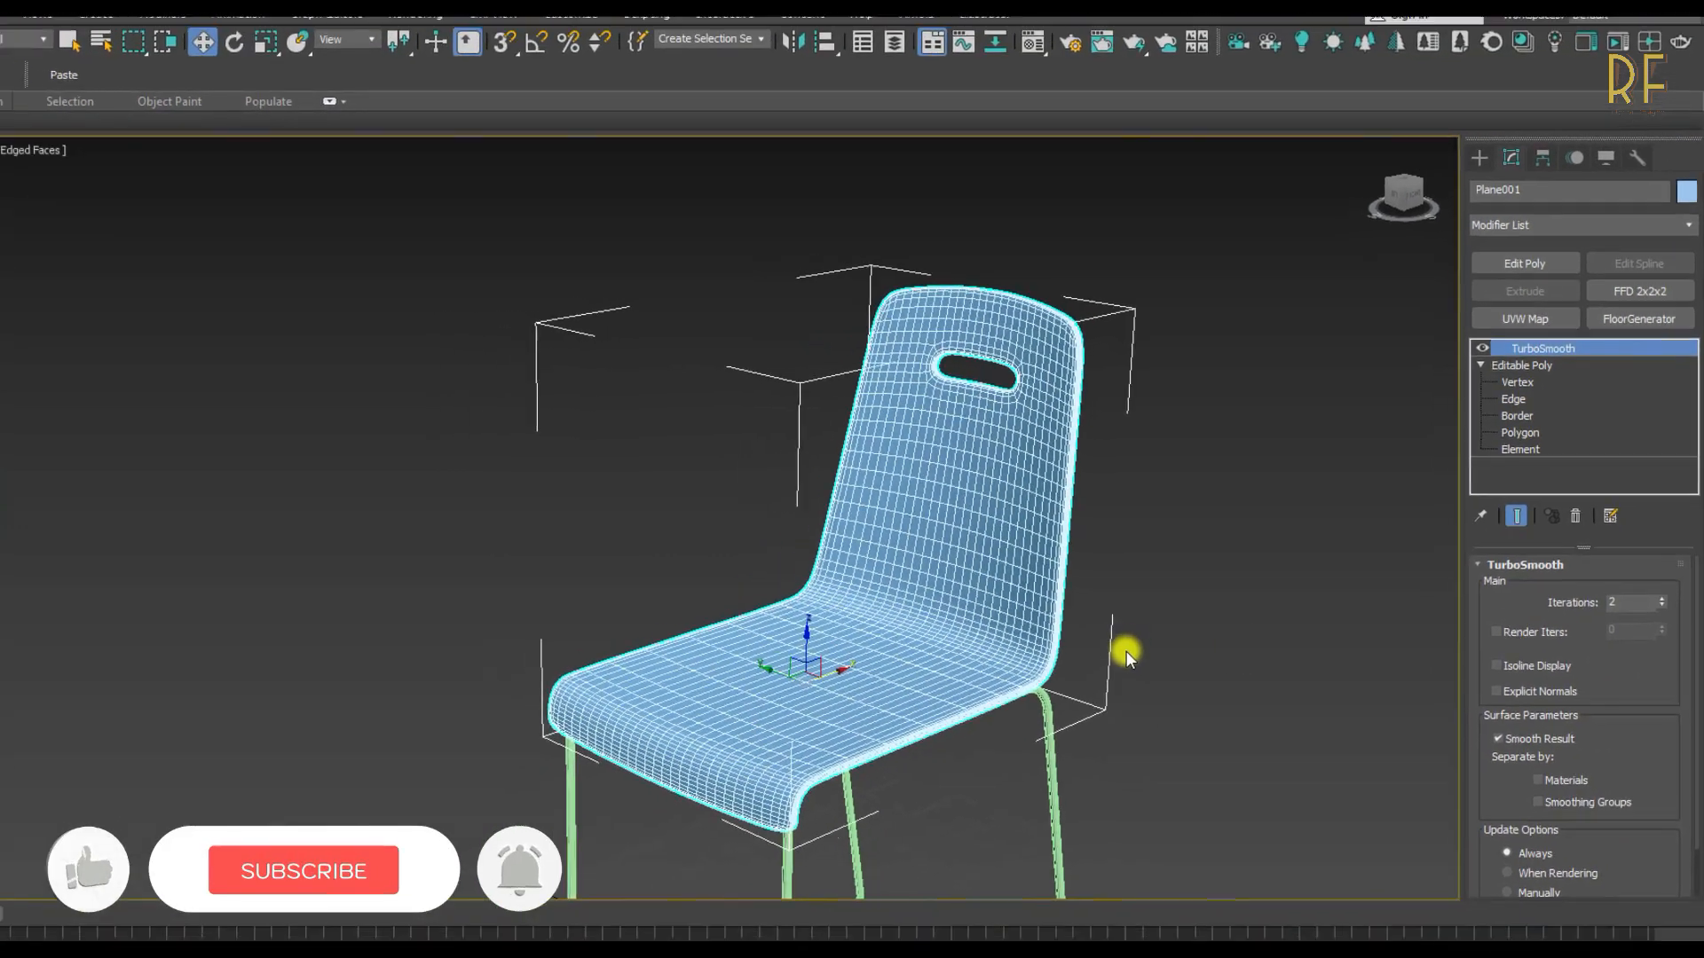
pyautogui.keyDown('alt'); pyautogui.moveTo(1053, 642); pyautogui.dragTo(1085, 629, button='middle'); pyautogui.keyUp('alt')
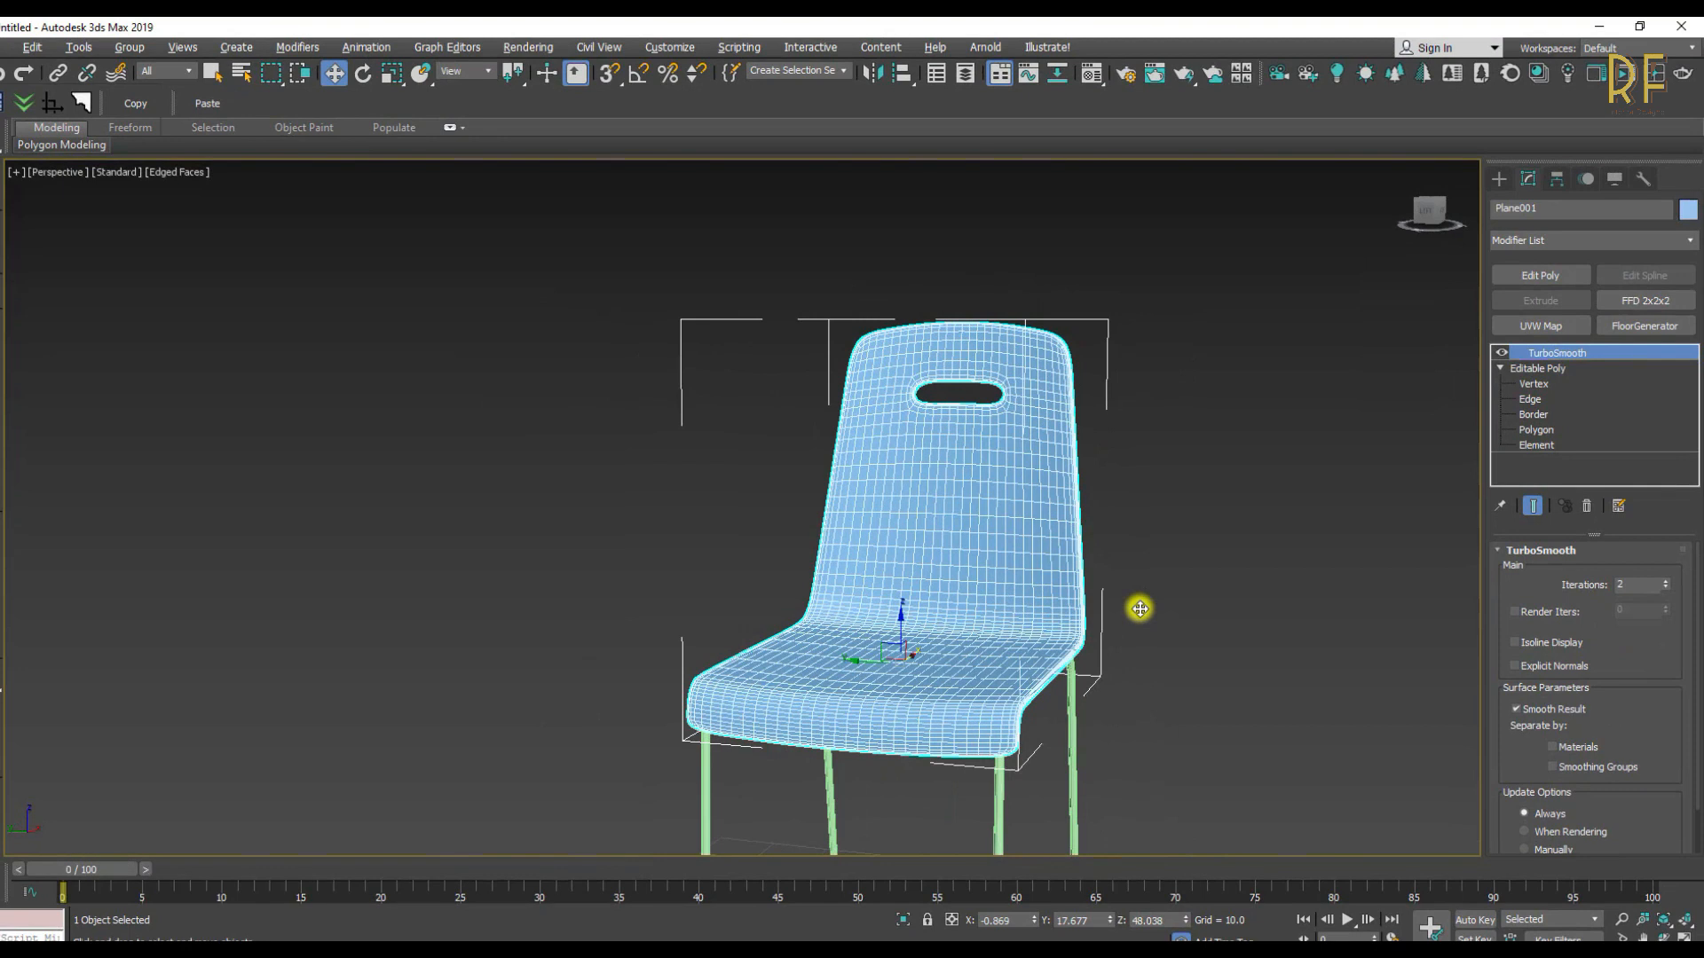
pyautogui.click(1139, 609)
pyautogui.scroll(-3, 1225, 636)
pyautogui.keyDown('alt'); pyautogui.moveTo(1224, 635); pyautogui.dragTo(1114, 544, button='middle'); pyautogui.keyUp('alt')
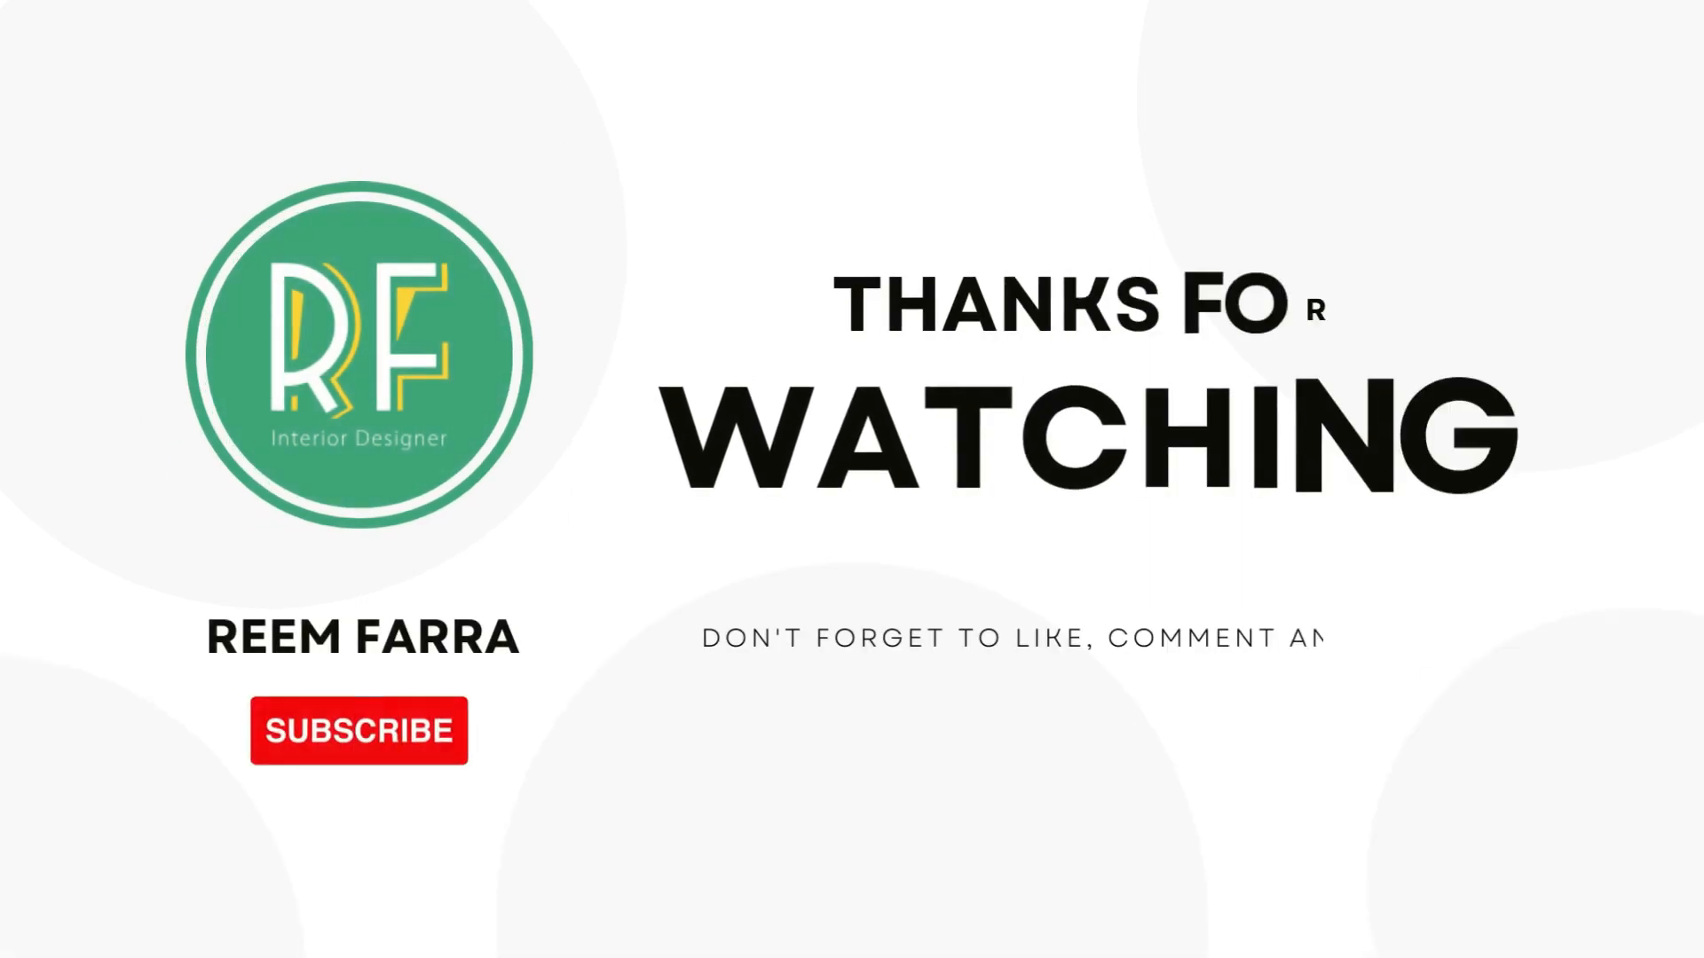